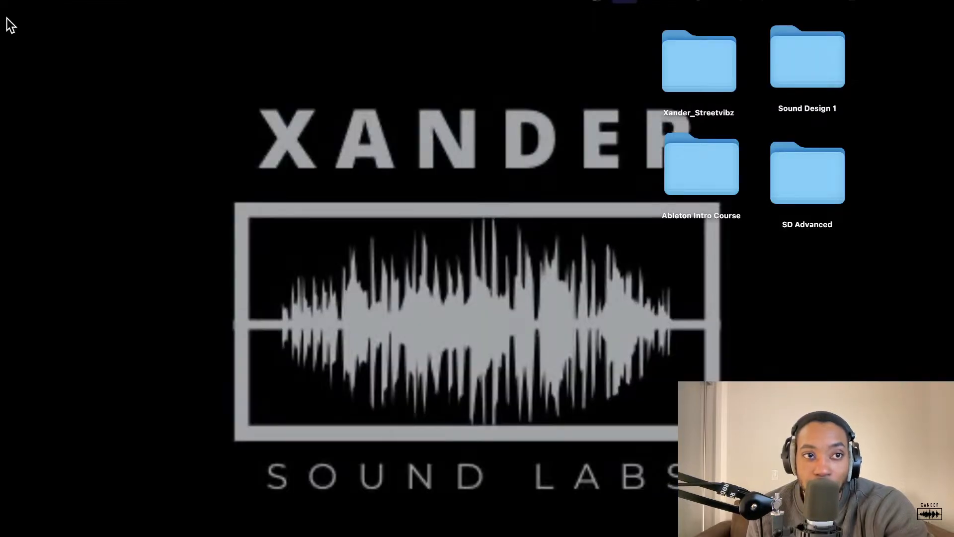
# Step: Launch Reaktor 6 and quit Pro Tools, saving the changes to its open session
pyautogui.click(8, 17)
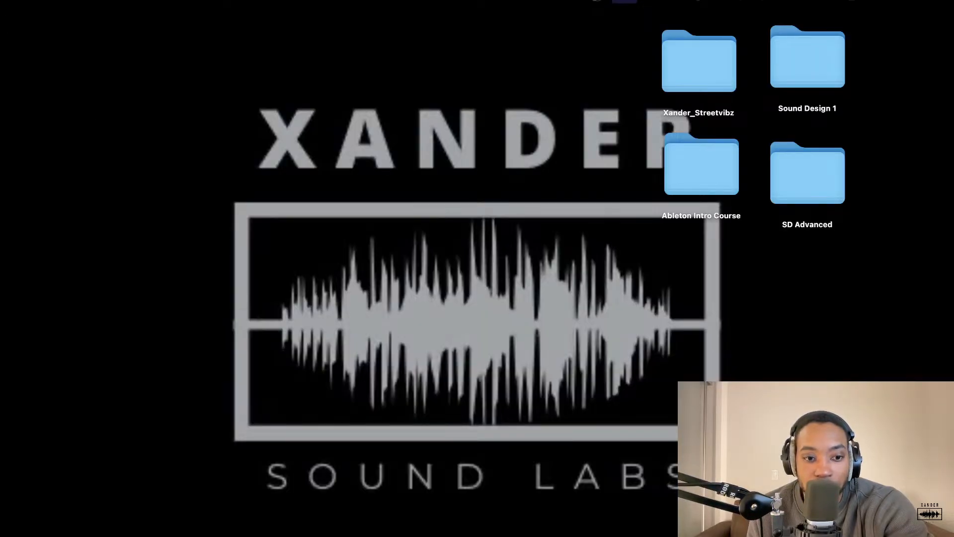
pyautogui.click(199, 536)
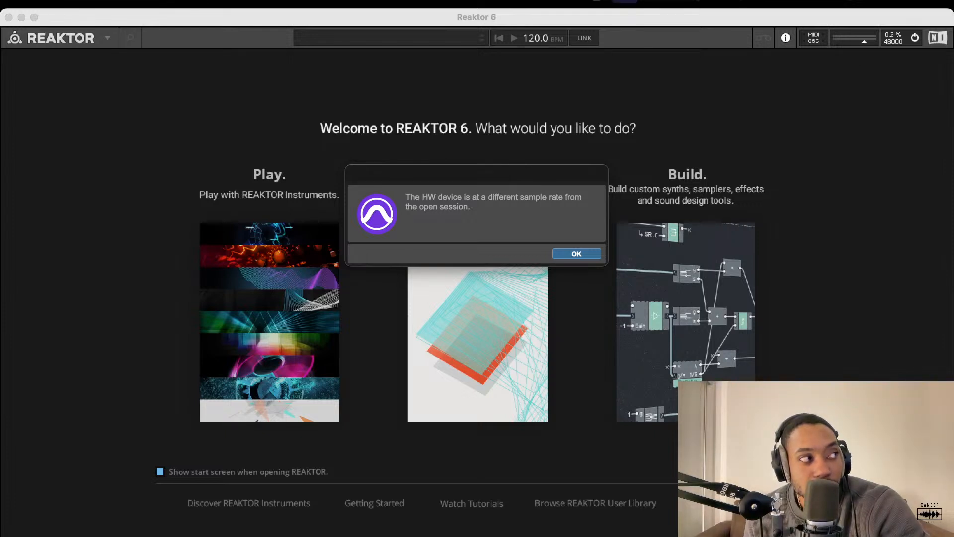
pyautogui.click(572, 255)
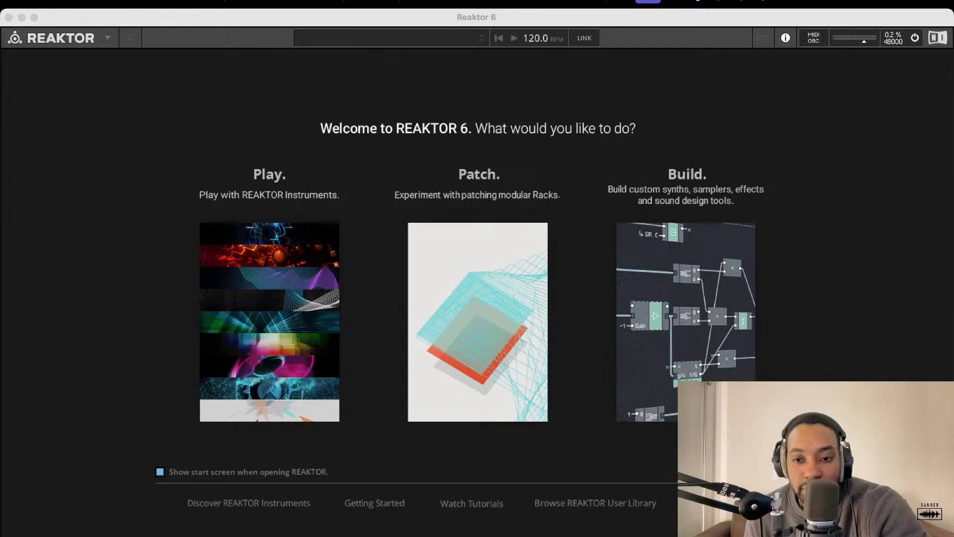
pyautogui.press('super+q')
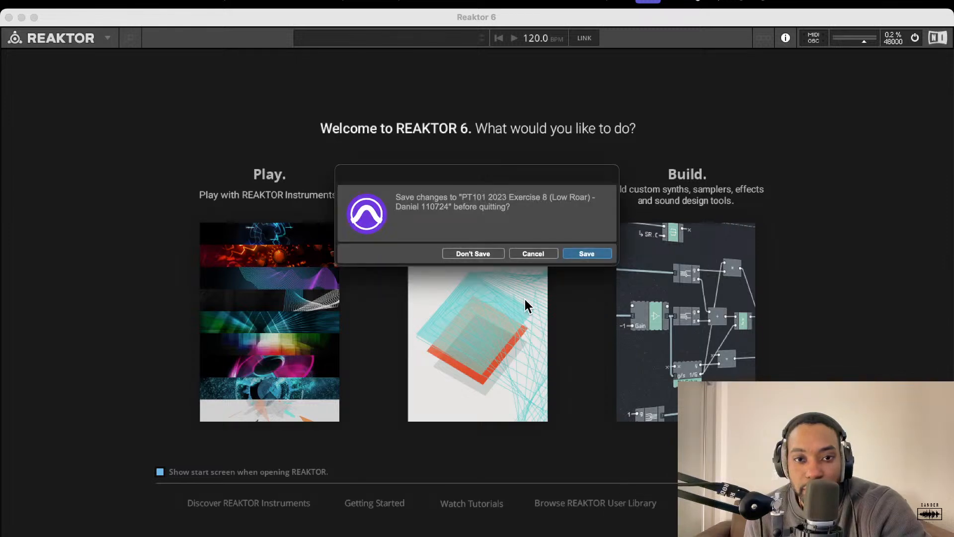
pyautogui.click(574, 255)
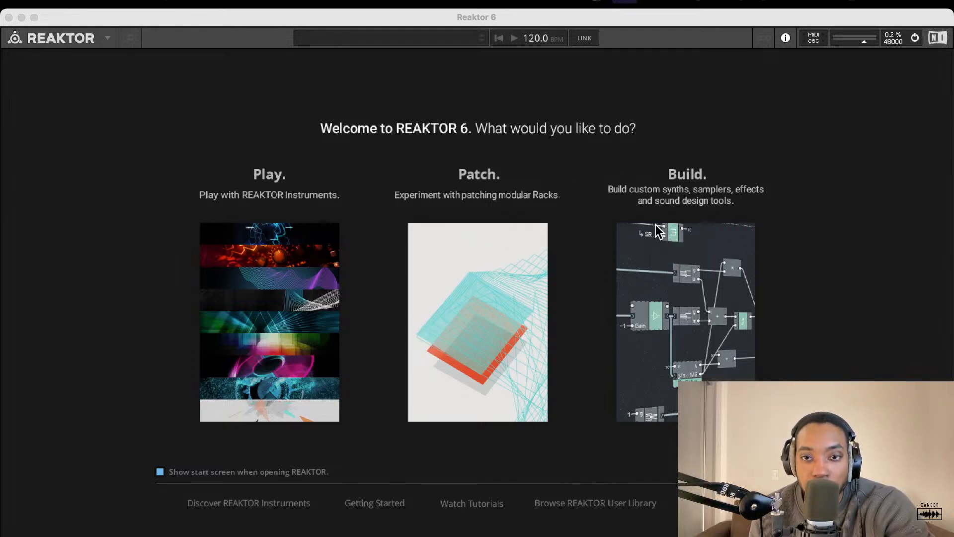
# Step: Start a new Build project and show the Bento Box folder of Blocks Base in the Player browser
pyautogui.click(659, 296)
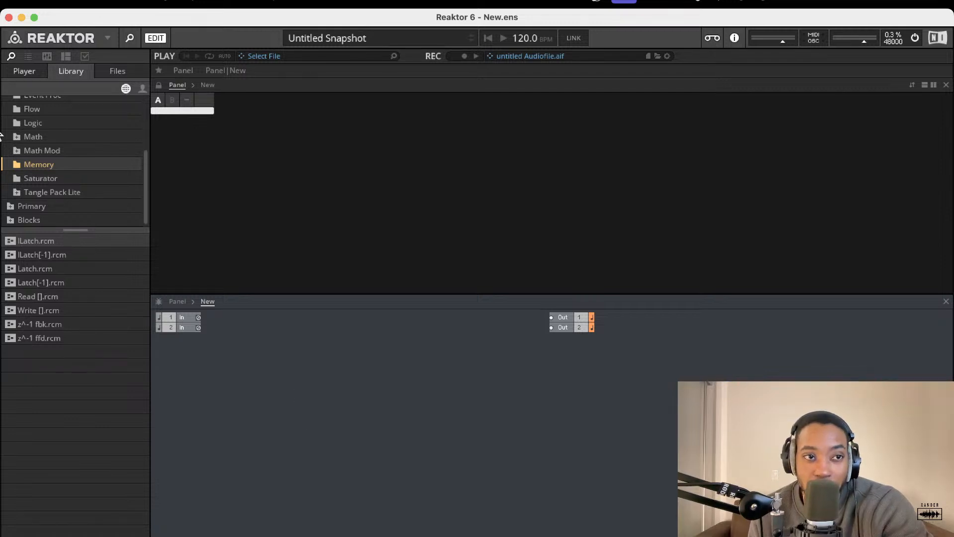
pyautogui.scroll(5, 39, 107)
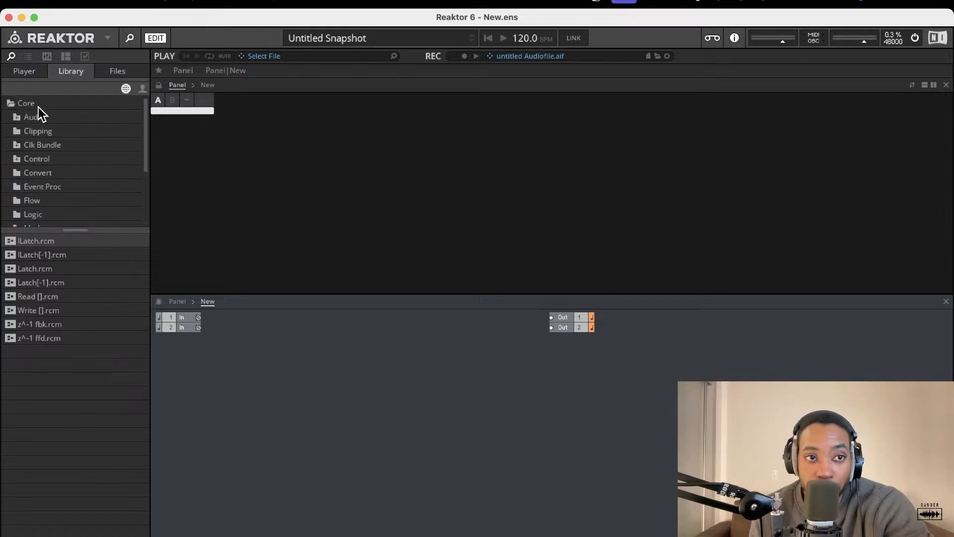
pyautogui.click(24, 72)
pyautogui.click(32, 132)
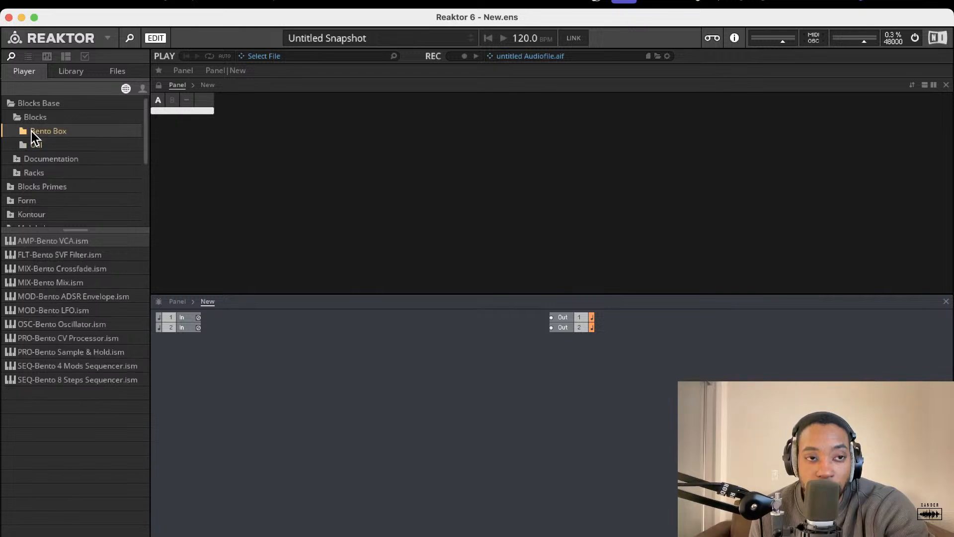
# Step: Place the Bento VCA, SVF Filter and Oscillator blocks in the structure, ordered oscillator, filter, VCA
pyautogui.moveTo(66, 242); pyautogui.dragTo(302, 329)
pyautogui.click(53, 254)
pyautogui.moveTo(100, 255); pyautogui.dragTo(267, 413)
pyautogui.moveTo(333, 370); pyautogui.dragTo(512, 403)
pyautogui.moveTo(345, 436); pyautogui.dragTo(432, 375)
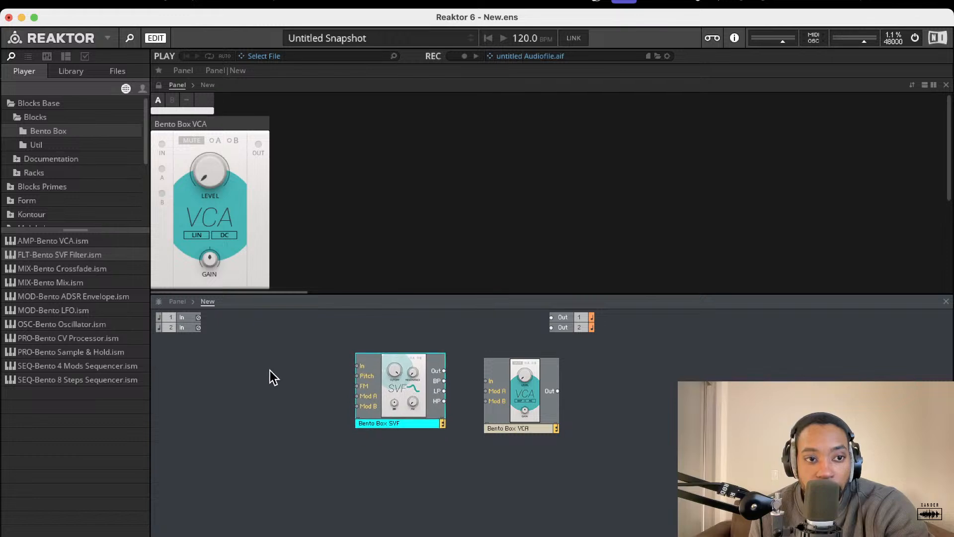
pyautogui.moveTo(70, 323); pyautogui.dragTo(273, 398)
pyautogui.moveTo(369, 378); pyautogui.dragTo(404, 388)
pyautogui.moveTo(335, 368); pyautogui.dragTo(382, 391)
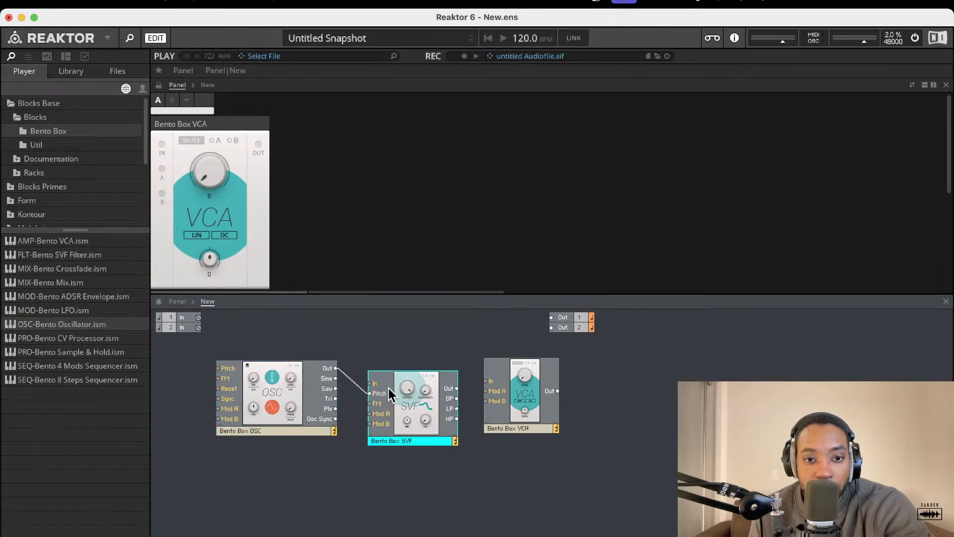
pyautogui.click(346, 375)
pyautogui.press('Delete')
# Step: Wire the oscillator's Out to the SVF In, the SVF Out to the VCA In, and the VCA Out to outputs 1 and 2
pyautogui.moveTo(335, 368); pyautogui.dragTo(376, 383)
pyautogui.moveTo(457, 388); pyautogui.dragTo(485, 382)
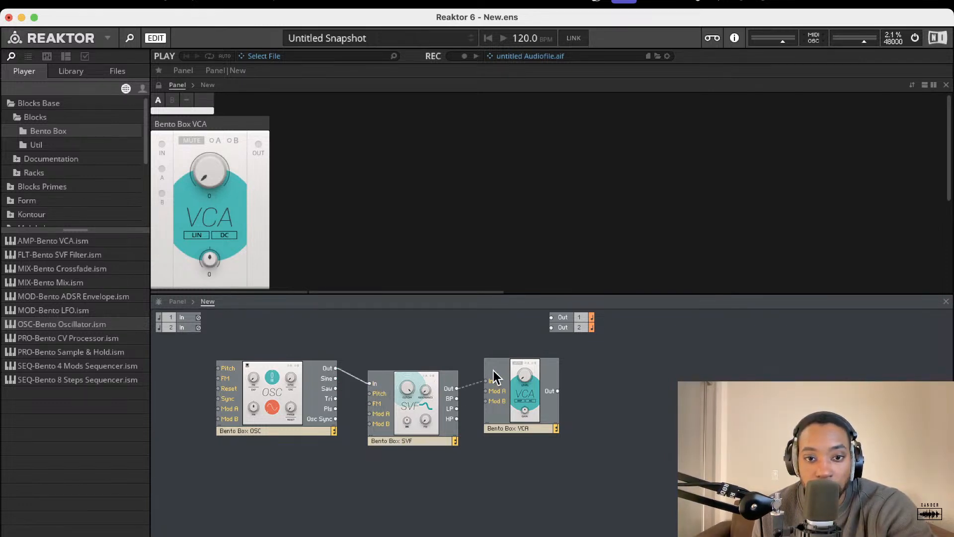
pyautogui.moveTo(557, 390); pyautogui.dragTo(551, 321)
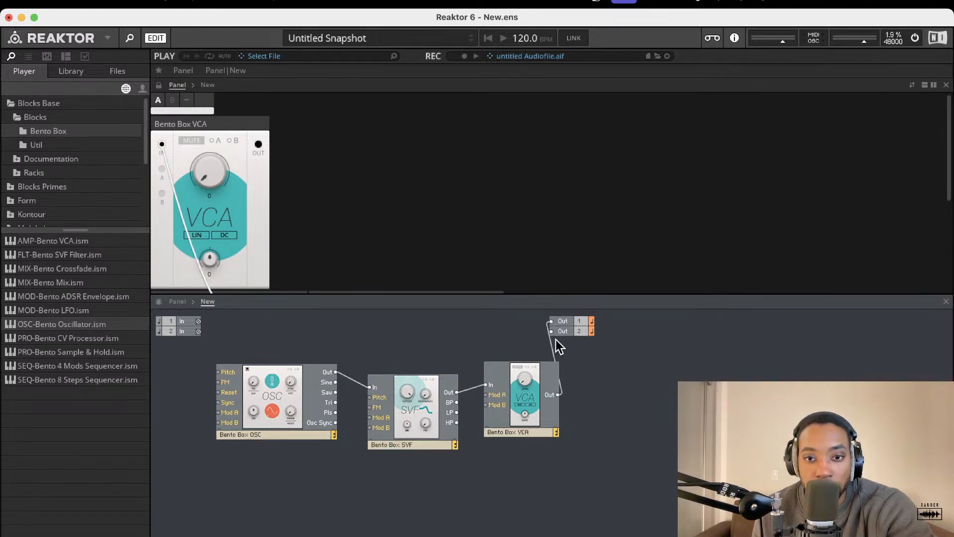
pyautogui.moveTo(555, 390); pyautogui.dragTo(551, 330)
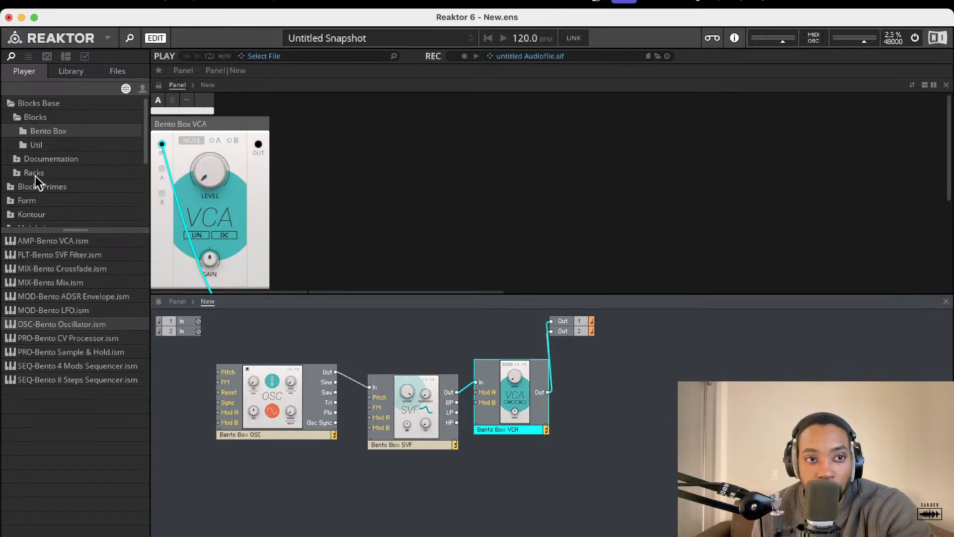
# Step: Add a Util Note In block below the oscillator and wire its Pitch output to the oscillator's Pitch input
pyautogui.click(40, 147)
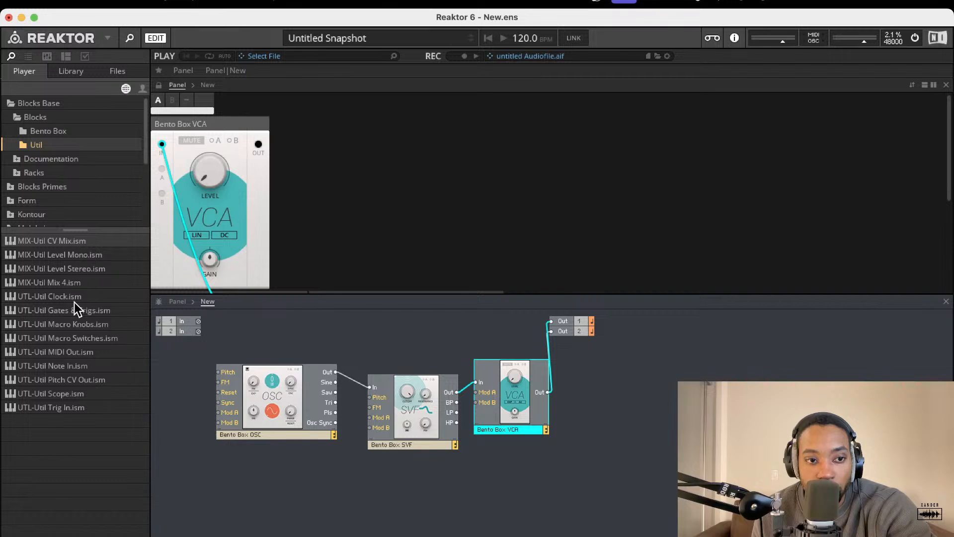
pyautogui.click(48, 131)
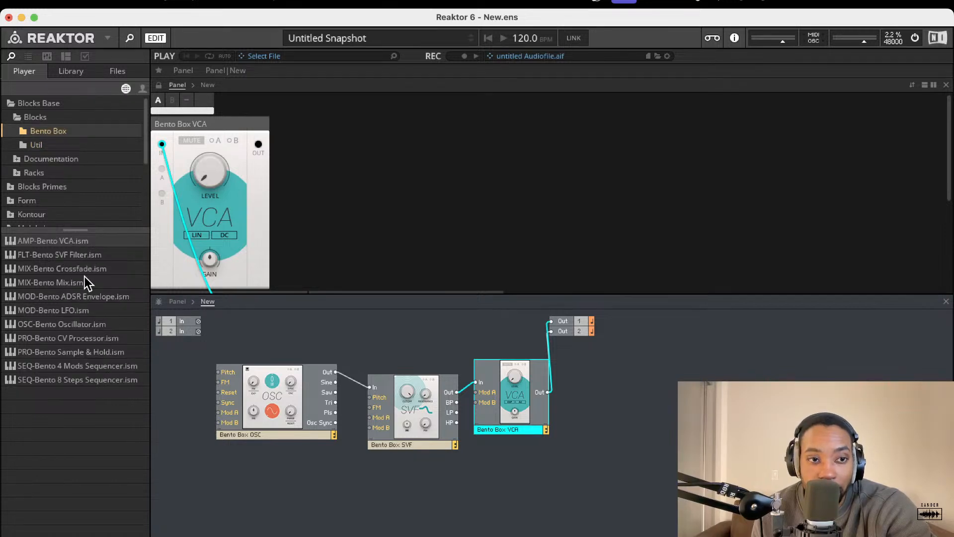
pyautogui.click(35, 146)
pyautogui.click(41, 132)
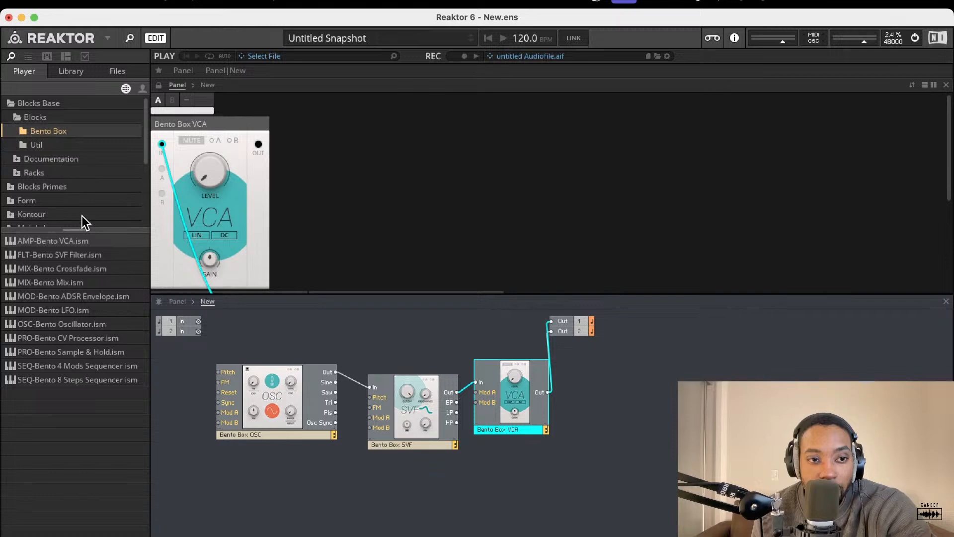
pyautogui.click(36, 144)
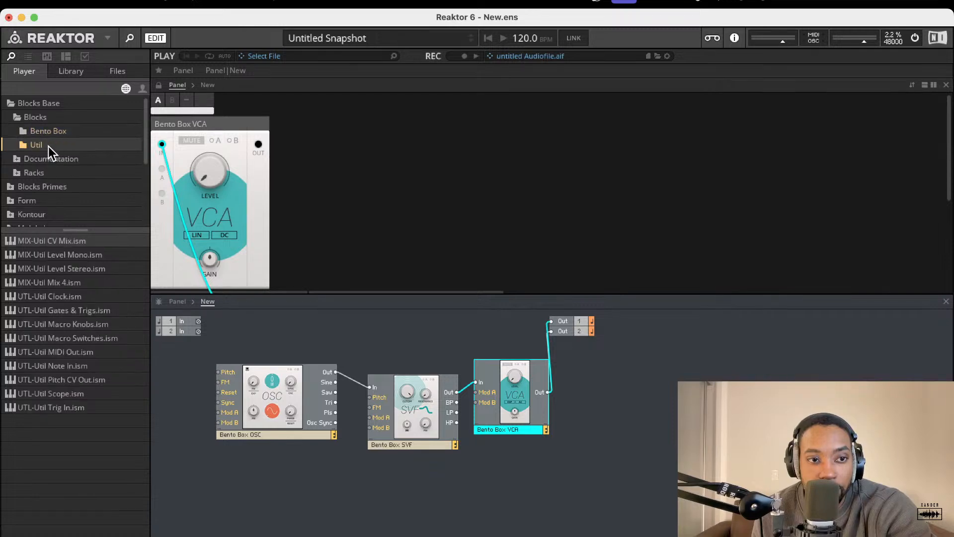
pyautogui.moveTo(82, 368); pyautogui.dragTo(204, 395)
pyautogui.moveTo(201, 445); pyautogui.dragTo(169, 488)
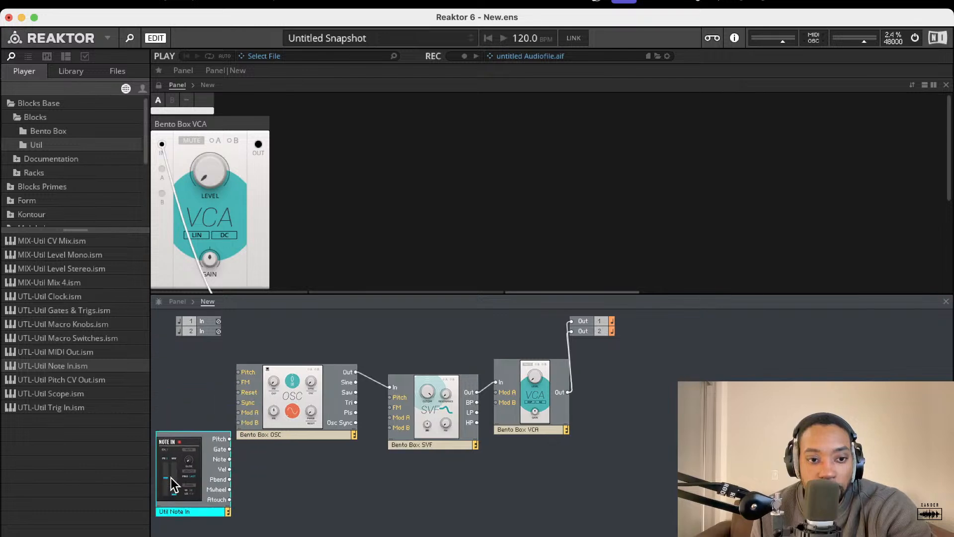
pyautogui.moveTo(252, 372); pyautogui.dragTo(253, 374)
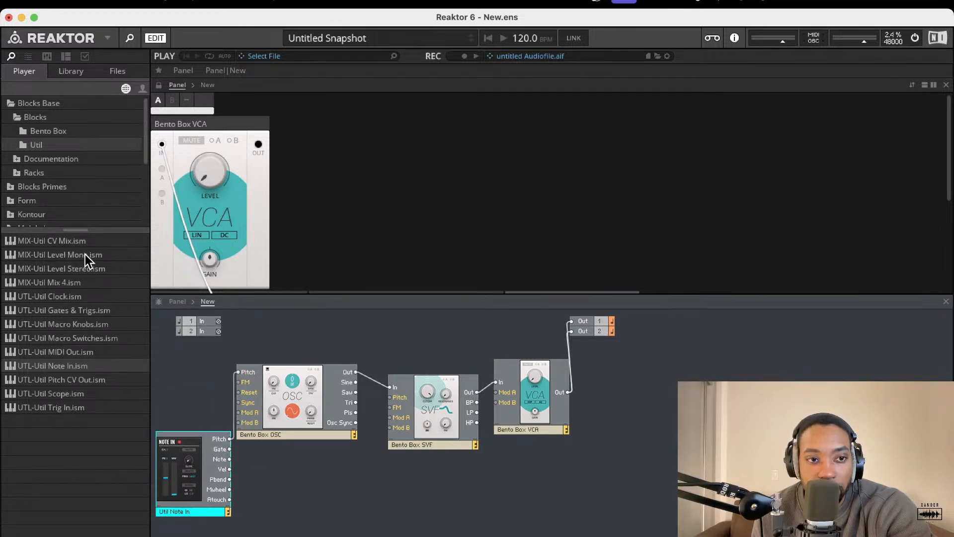
# Step: Add a Bento ADSR Envelope, wire Note In's Gate to its Gate input, and its Out to the VCA's Mod A
pyautogui.click(51, 133)
pyautogui.moveTo(98, 292); pyautogui.dragTo(229, 448)
pyautogui.moveTo(527, 475); pyautogui.dragTo(496, 392)
# Step: Rearrange the block panels in one row so Note In comes first and ADSR followed by VCA come last
pyautogui.scroll(-2, 450, 231)
pyautogui.scroll(-2, 450, 230)
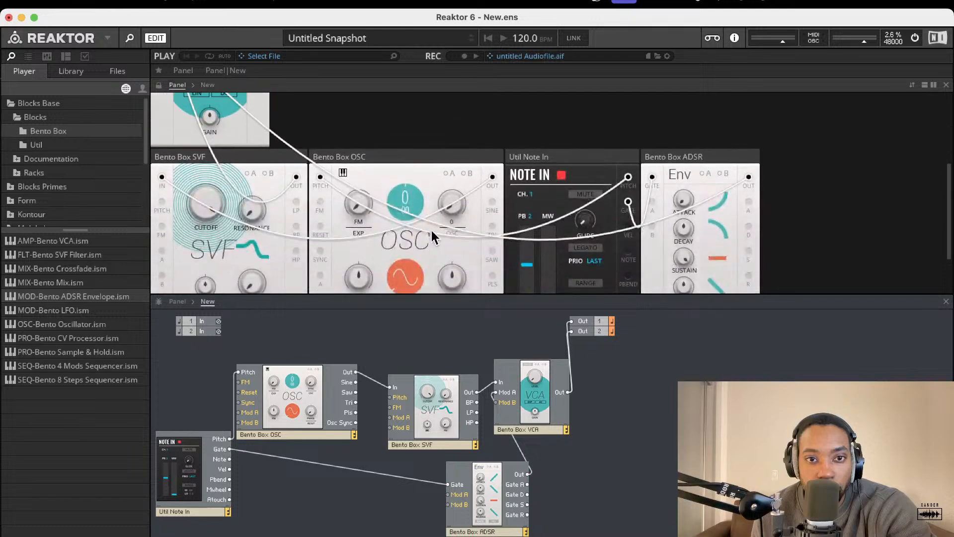
pyautogui.moveTo(555, 157); pyautogui.dragTo(228, 158)
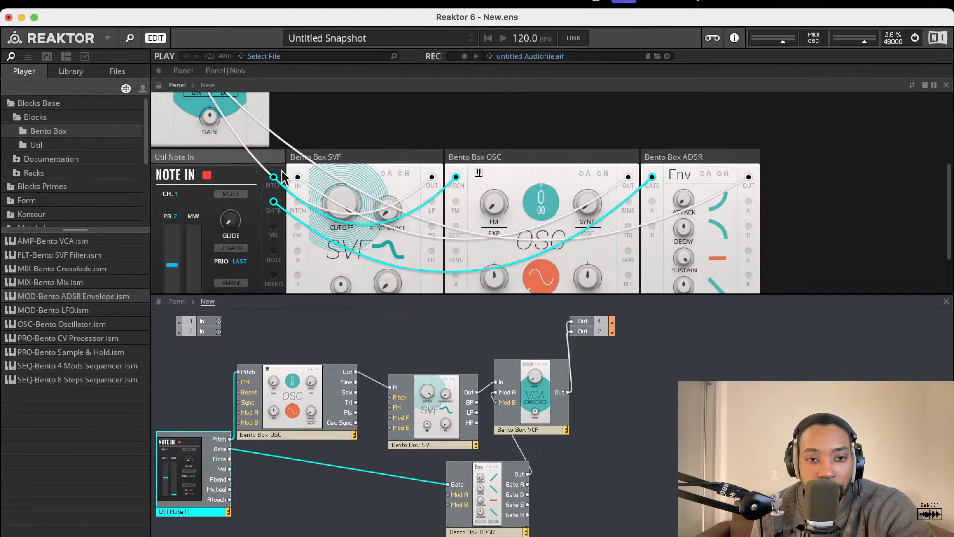
pyautogui.scroll(4, 299, 184)
pyautogui.moveTo(238, 110); pyautogui.dragTo(666, 273)
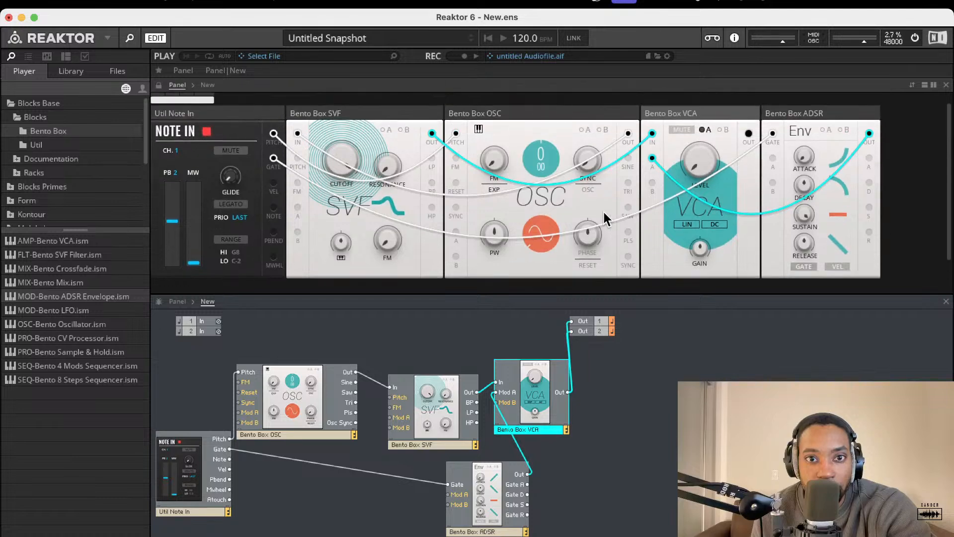
pyautogui.moveTo(817, 115); pyautogui.dragTo(655, 130)
pyautogui.scroll(-2, 552, 149)
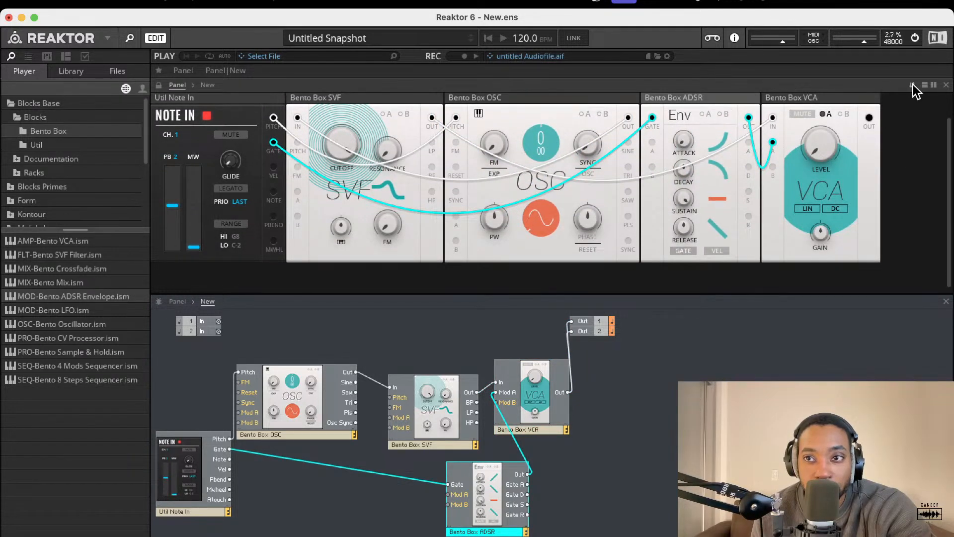
# Step: Swap the split views to put the structure above the panels, and move the SVF panel between OSC and ADSR
pyautogui.click(912, 85)
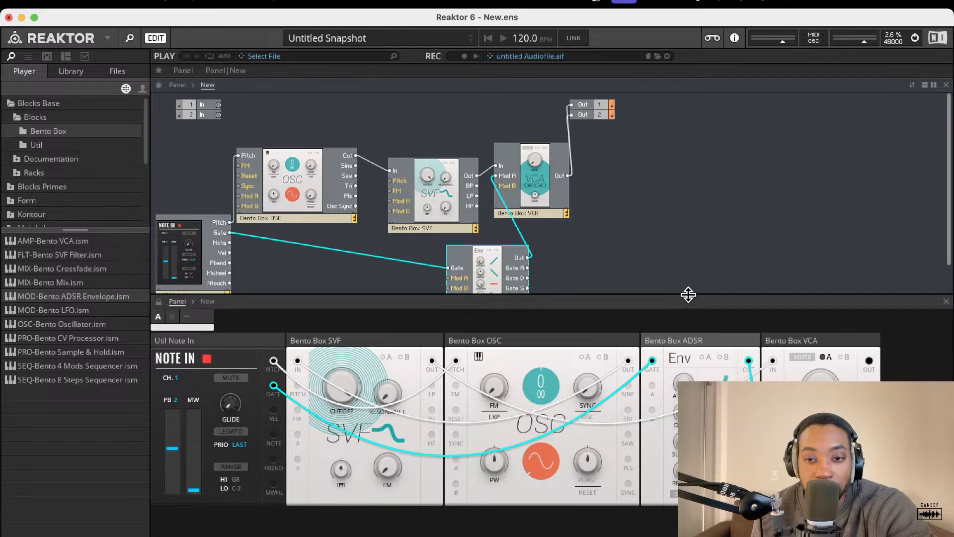
pyautogui.moveTo(688, 293); pyautogui.dragTo(687, 271)
pyautogui.scroll(-2, 638, 179)
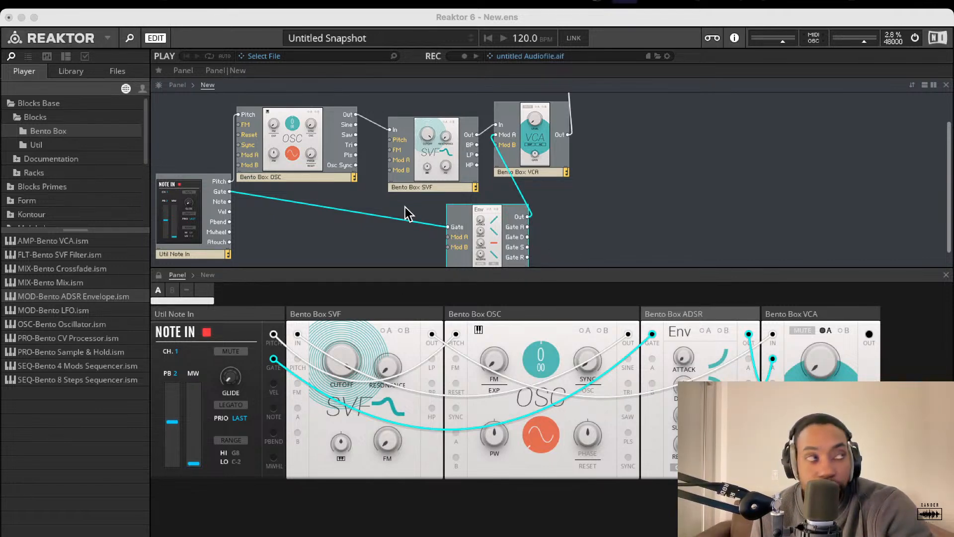
pyautogui.scroll(-1, 437, 218)
pyautogui.click(566, 273)
pyautogui.moveTo(573, 270); pyautogui.dragTo(568, 209)
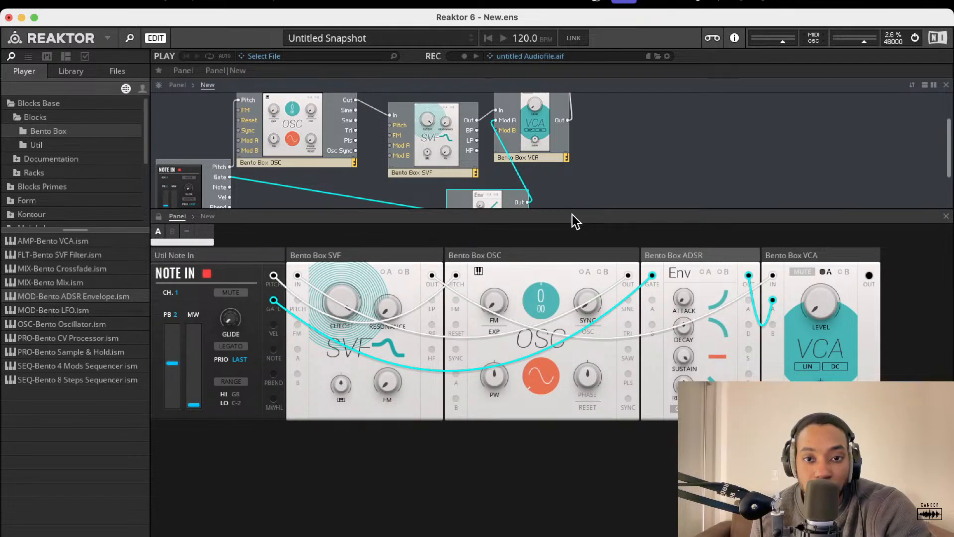
pyautogui.moveTo(417, 247); pyautogui.dragTo(691, 293)
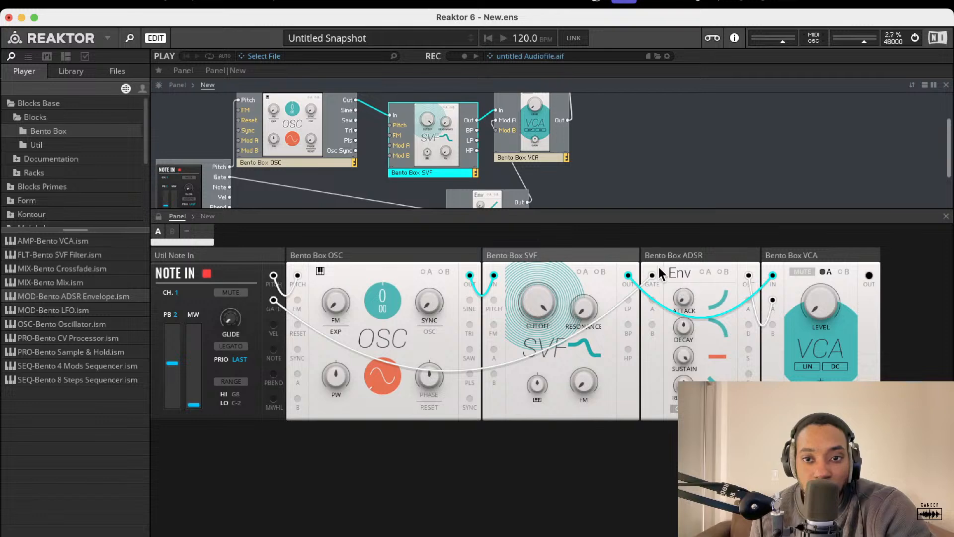
pyautogui.moveTo(614, 207); pyautogui.dragTo(613, 286)
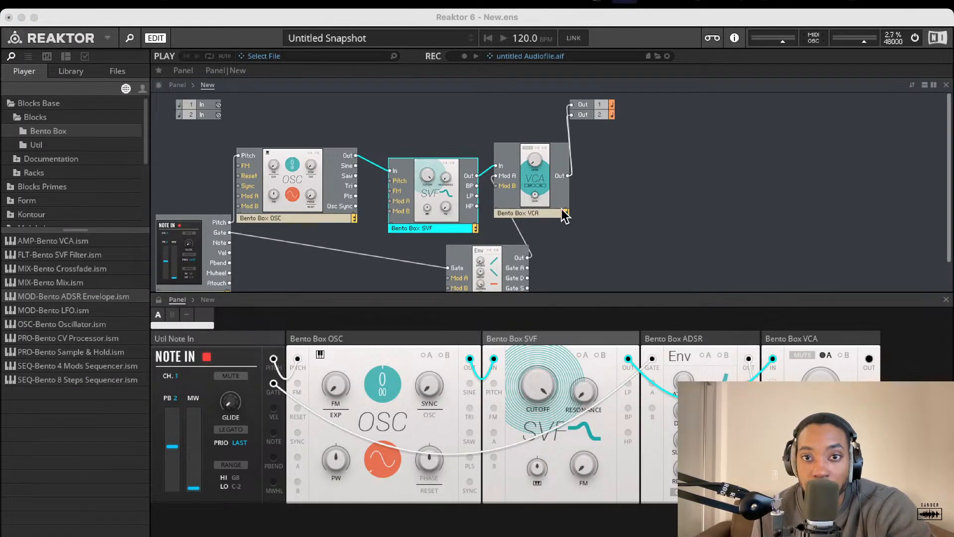
# Step: Move the VCA block away from the signal chain and delete every wire connected to it
pyautogui.click(538, 177)
pyautogui.moveTo(553, 175); pyautogui.dragTo(702, 244)
pyautogui.click(624, 202)
pyautogui.click(655, 187)
pyautogui.press('Delete')
pyautogui.click(654, 180)
pyautogui.press('Delete')
pyautogui.click(607, 217)
pyautogui.press('Delete')
pyautogui.click(584, 251)
pyautogui.press('Delete')
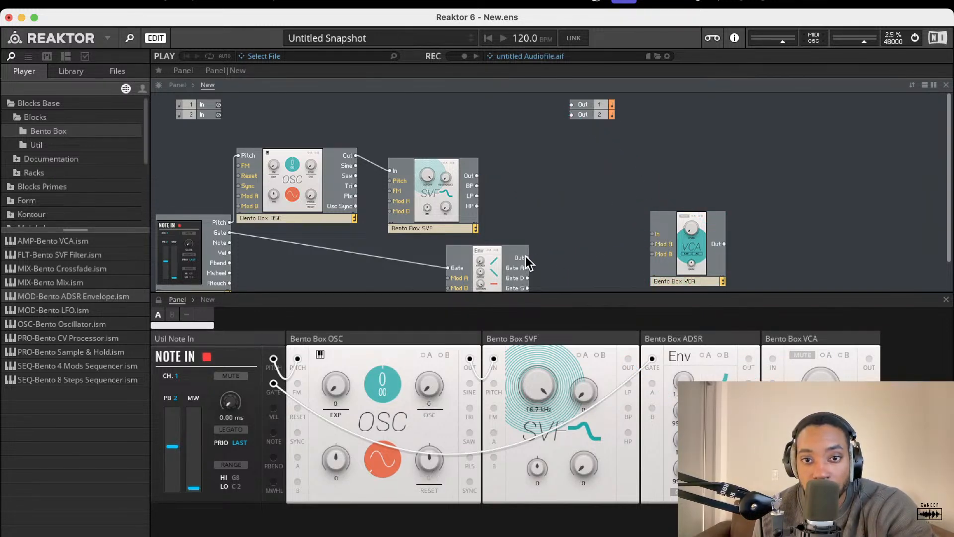
# Step: Delete the Gate wire from Note In to the ADSR envelope and move the VCA block beside the envelope
pyautogui.click(404, 260)
pyautogui.press('Delete')
pyautogui.moveTo(655, 240); pyautogui.dragTo(566, 283)
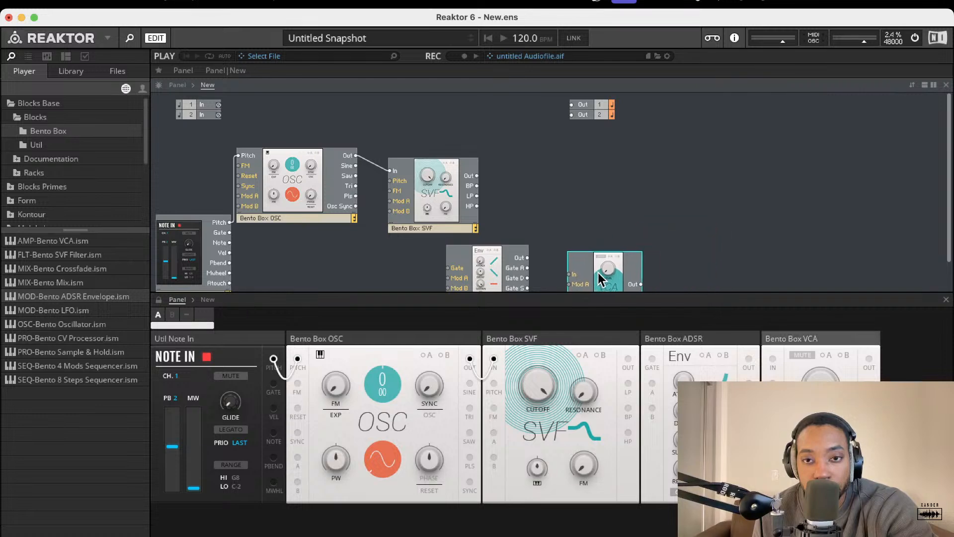
# Step: Wire the SVF filter's Out directly to outputs 1 and 2 and set the oscillator's tuning to -18
pyautogui.moveTo(532, 144); pyautogui.dragTo(573, 105)
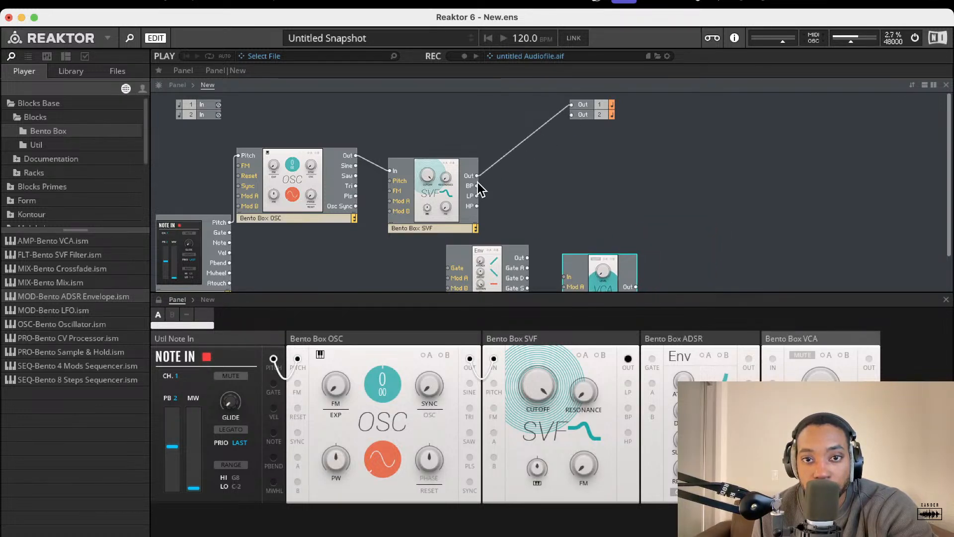
pyautogui.moveTo(476, 175); pyautogui.dragTo(572, 115)
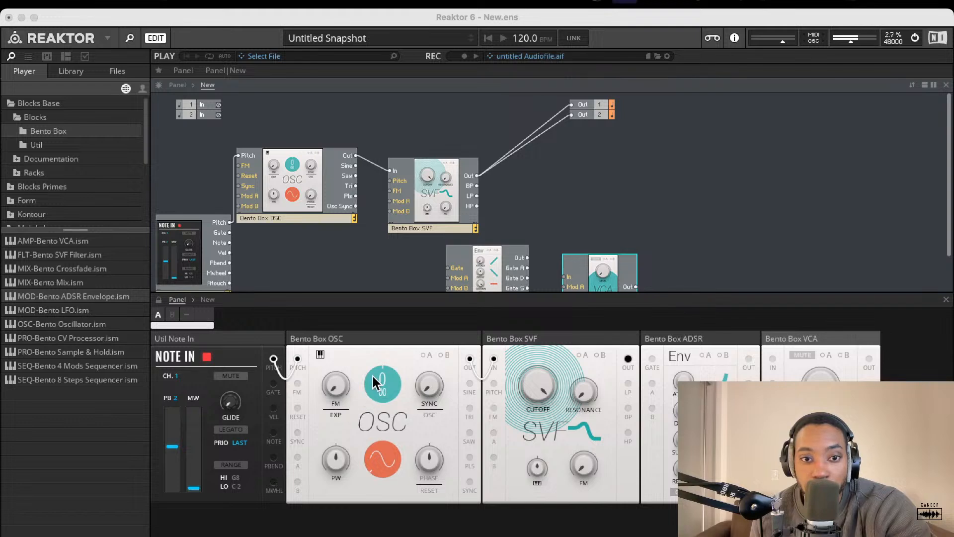
pyautogui.moveTo(373, 376); pyautogui.dragTo(364, 421)
pyautogui.moveTo(376, 379)
pyautogui.mouseDown()
pyautogui.moveTo(366, 418)
pyautogui.moveTo(338, 427)
pyautogui.moveTo(351, 362)
pyautogui.moveTo(314, 494)
pyautogui.moveTo(326, 357)
pyautogui.moveTo(354, 230)
pyautogui.moveTo(361, 478)
pyautogui.moveTo(373, 383)
pyautogui.mouseUp()
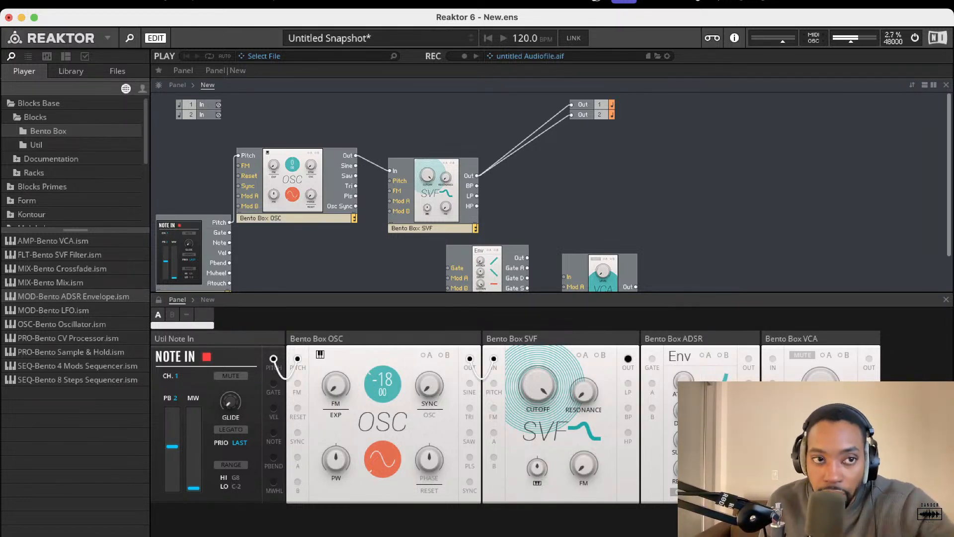
# Step: Switch off the ensemble's audio processing
pyautogui.click(913, 38)
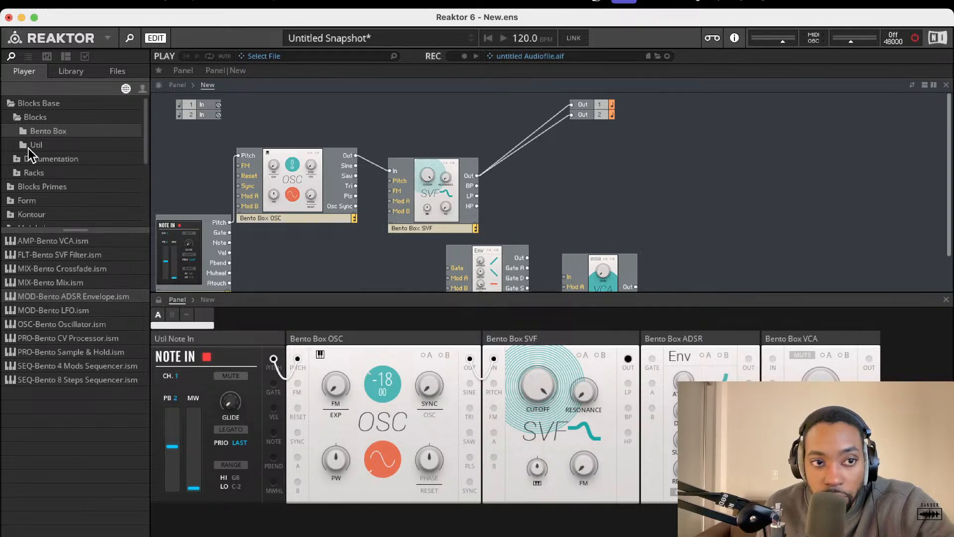
# Step: Look through the Util, License Agreement, Racks and Bento Box folders of the Blocks Base library
pyautogui.click(30, 146)
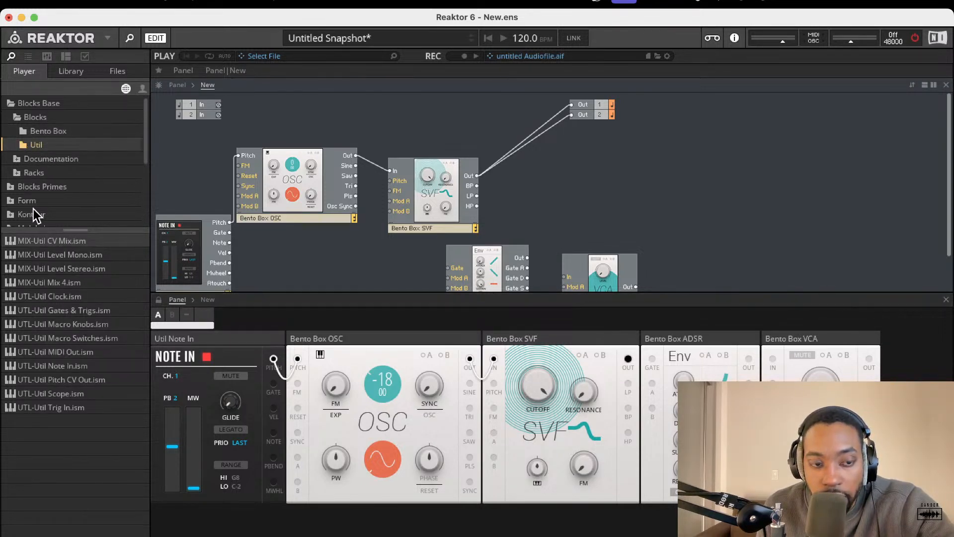
pyautogui.click(16, 159)
pyautogui.click(25, 172)
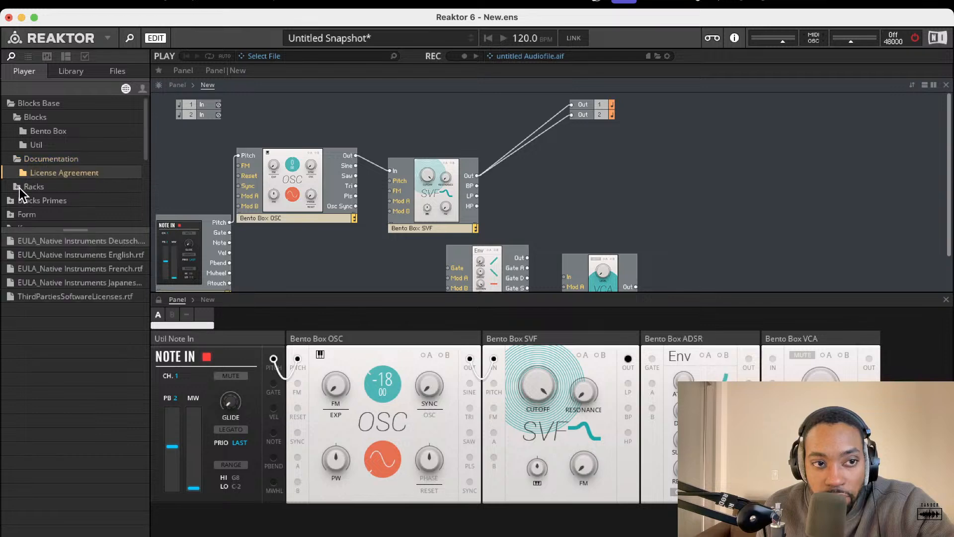
pyautogui.click(20, 187)
pyautogui.scroll(-2, 30, 208)
pyautogui.scroll(2, 31, 207)
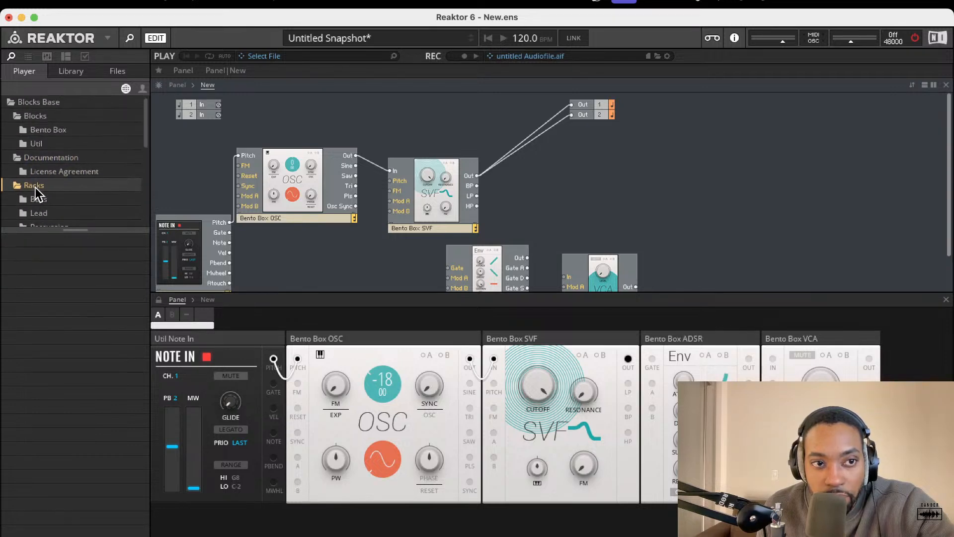
pyautogui.click(43, 131)
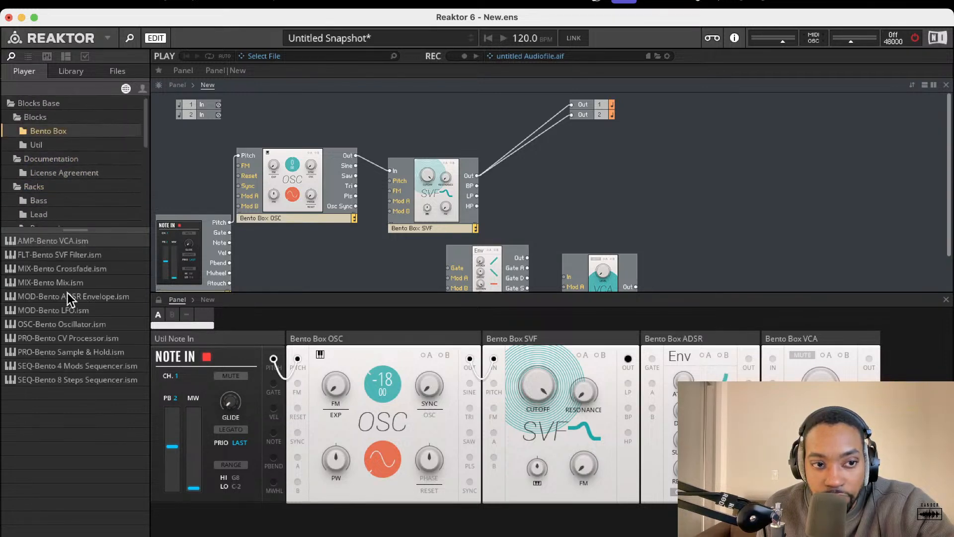
pyautogui.click(28, 157)
pyautogui.click(33, 146)
pyautogui.scroll(-5, 29, 168)
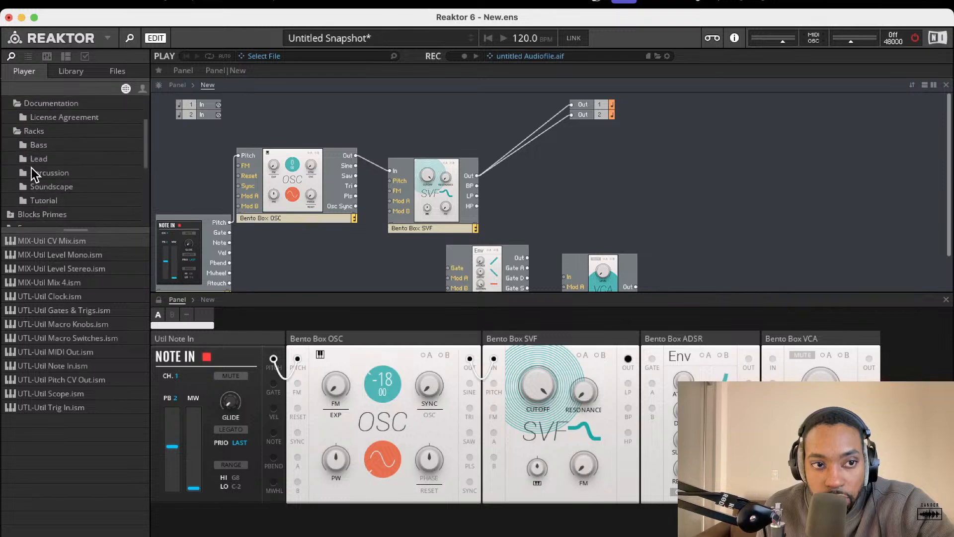
# Step: Expand the Blocks Primes library and examine its Monark, Kodiak and Rounds block sets
pyautogui.doubleClick(20, 156)
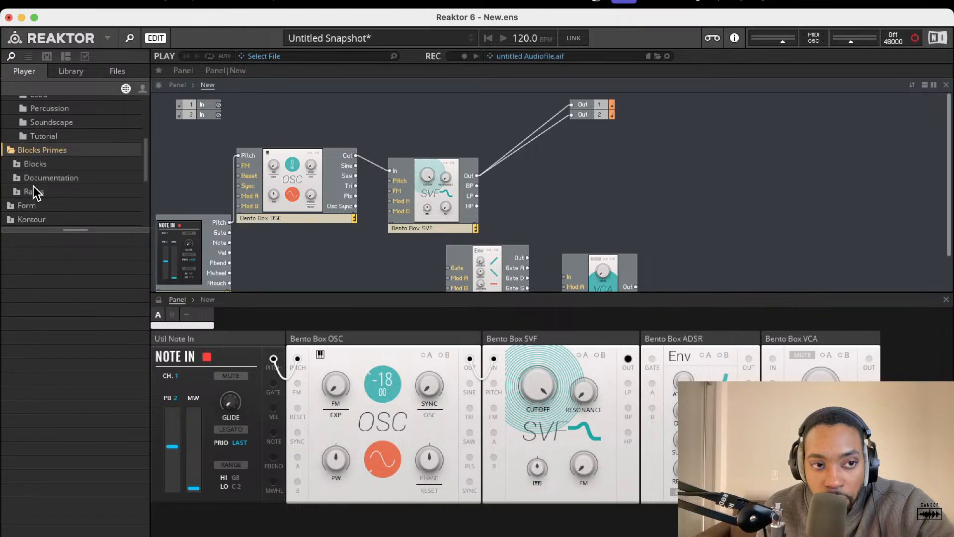
pyautogui.doubleClick(33, 188)
pyautogui.doubleClick(15, 138)
pyautogui.scroll(-2, 43, 180)
pyautogui.click(43, 181)
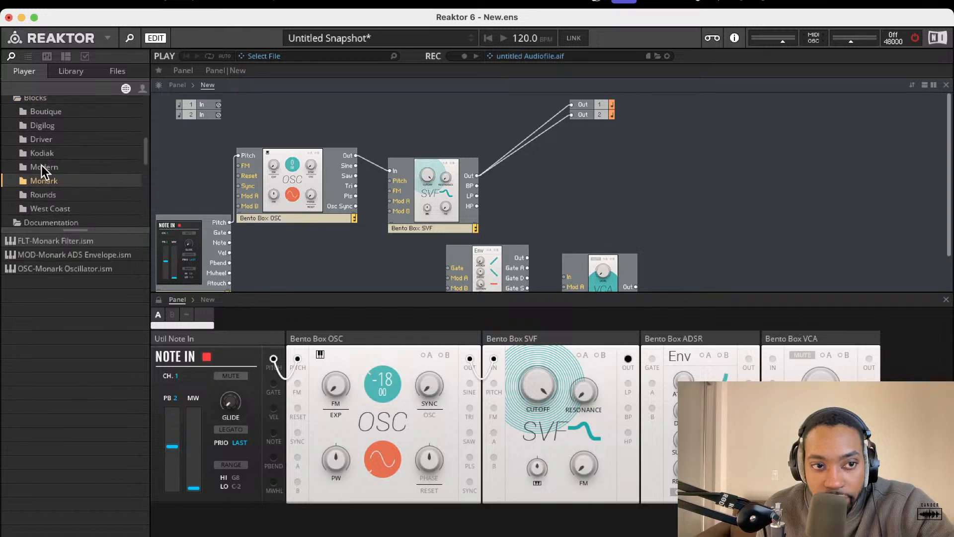
pyautogui.click(43, 155)
pyautogui.scroll(-1, 47, 183)
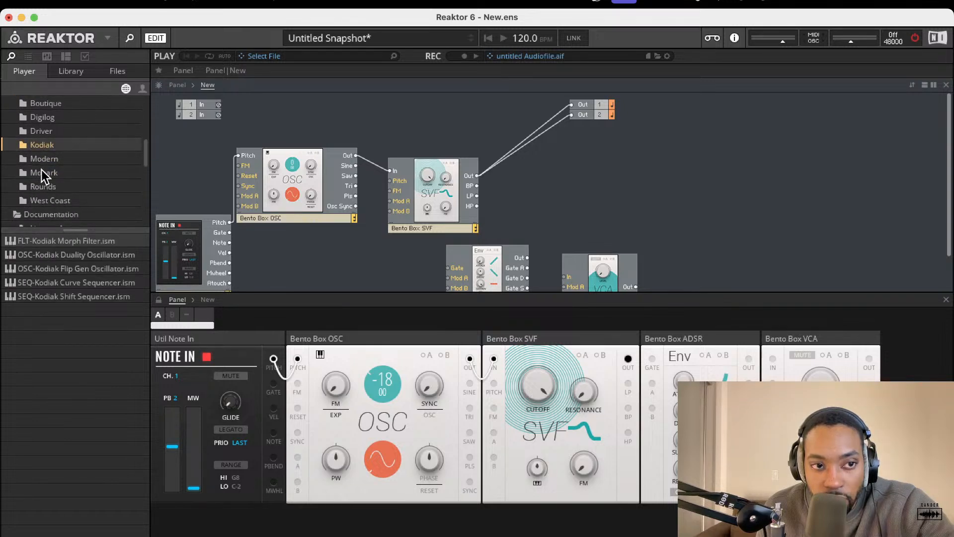
pyautogui.scroll(-2, 41, 169)
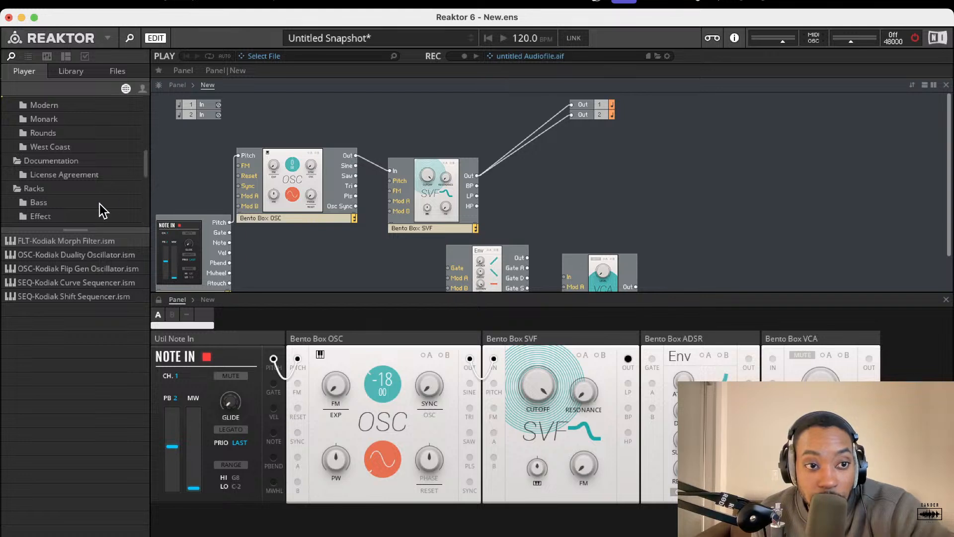
pyautogui.scroll(2, 80, 191)
pyautogui.click(55, 184)
pyautogui.click(54, 174)
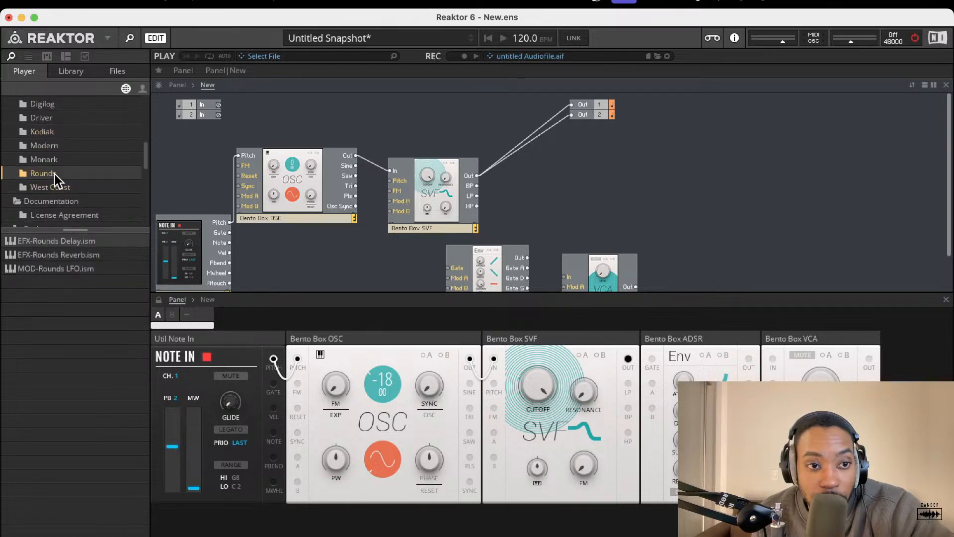
pyautogui.click(54, 161)
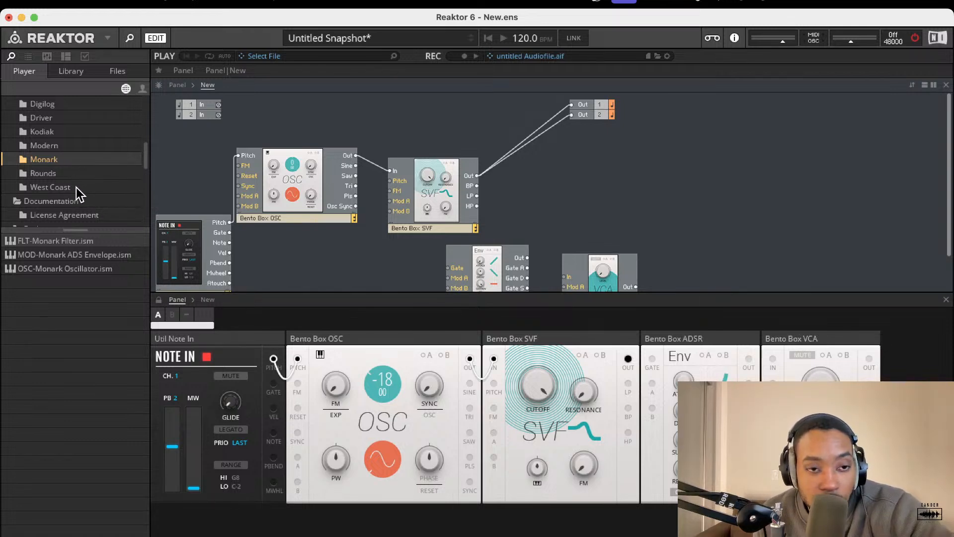
# Step: Return to the Blocks Base library and compare the contents of its Bento Box, Util and Documentation folders
pyautogui.scroll(-5, 78, 179)
pyautogui.scroll(3, 77, 185)
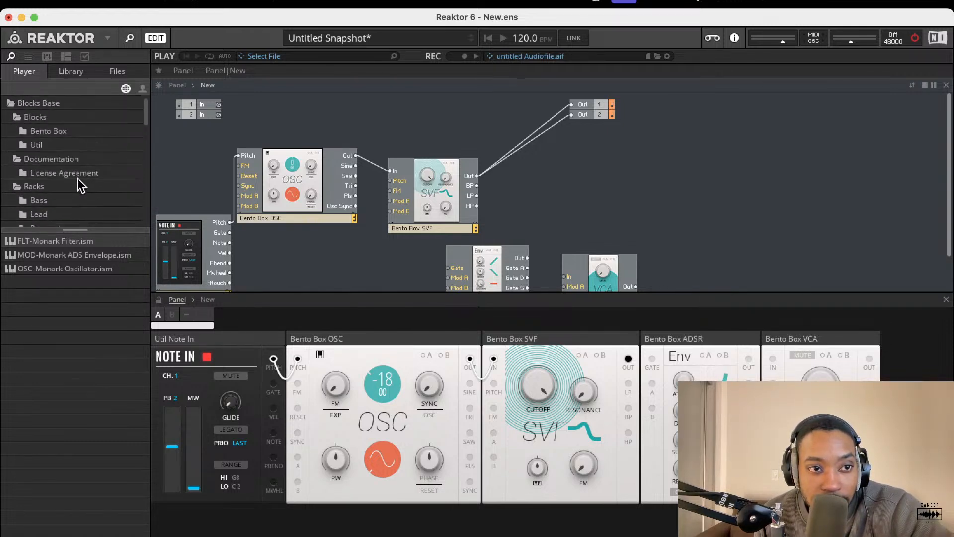
pyautogui.click(46, 143)
pyautogui.click(59, 131)
pyautogui.click(52, 145)
pyautogui.click(46, 158)
pyautogui.click(43, 174)
pyautogui.click(41, 186)
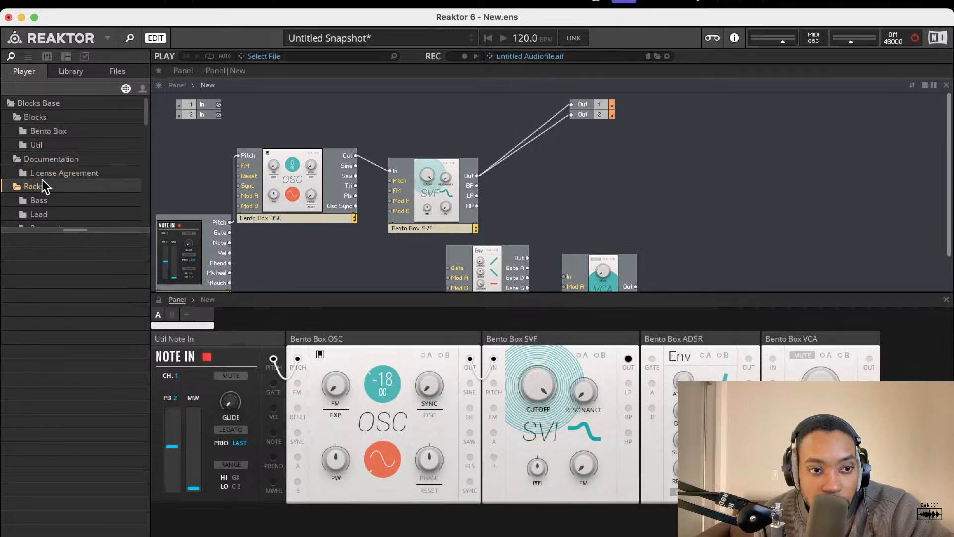
pyautogui.click(37, 145)
pyautogui.click(46, 131)
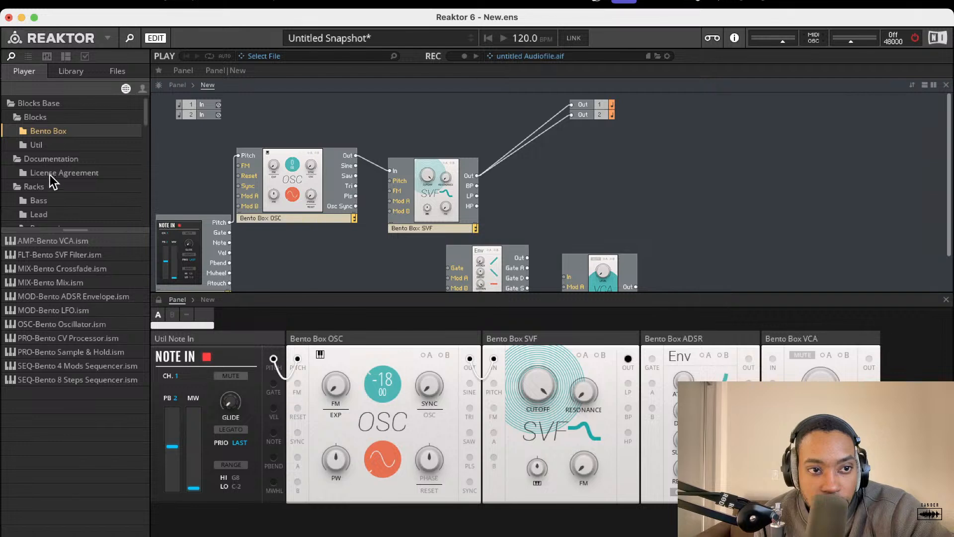
pyautogui.click(47, 158)
pyautogui.click(45, 149)
pyautogui.click(46, 131)
pyautogui.click(43, 156)
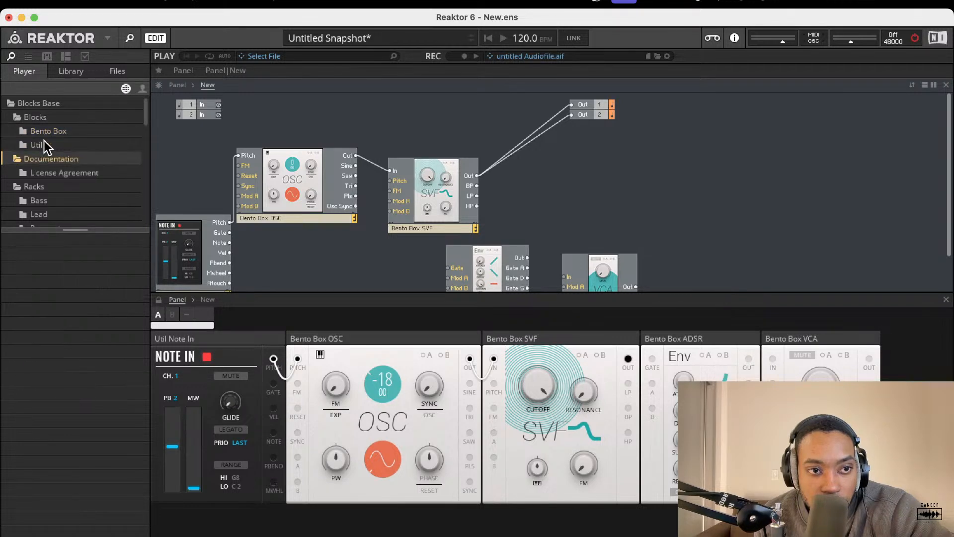
pyautogui.click(44, 144)
pyautogui.click(47, 153)
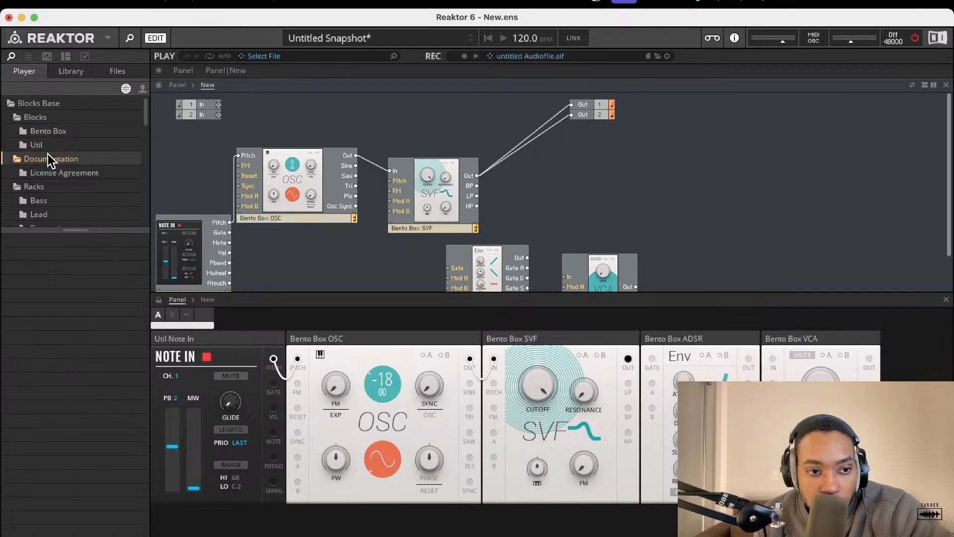
# Step: Examine the Blocks Base rack presets in the Bass, Lead, Percussion, Soundscape and Tutorial folders
pyautogui.click(36, 174)
pyautogui.click(31, 187)
pyautogui.click(33, 200)
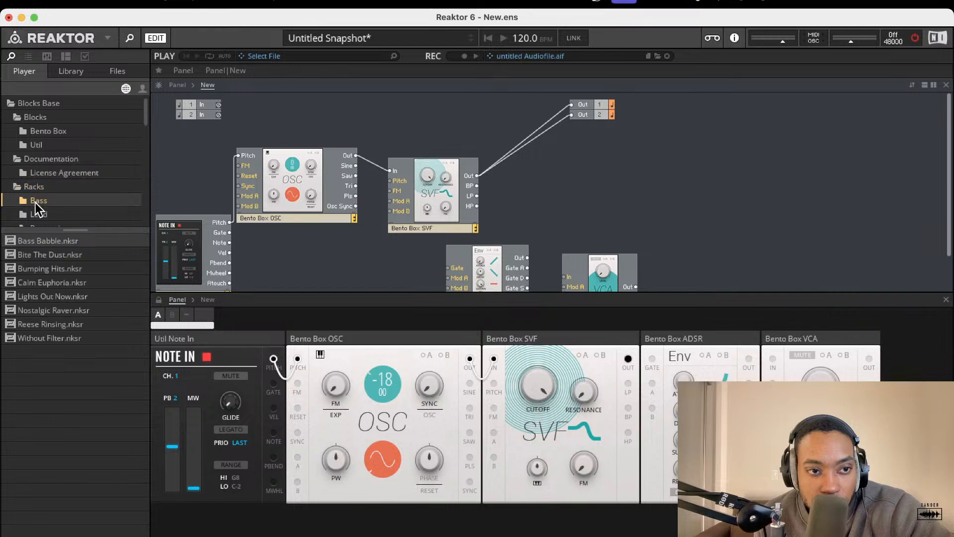
pyautogui.scroll(-3, 38, 207)
pyautogui.click(40, 200)
pyautogui.scroll(1, 43, 194)
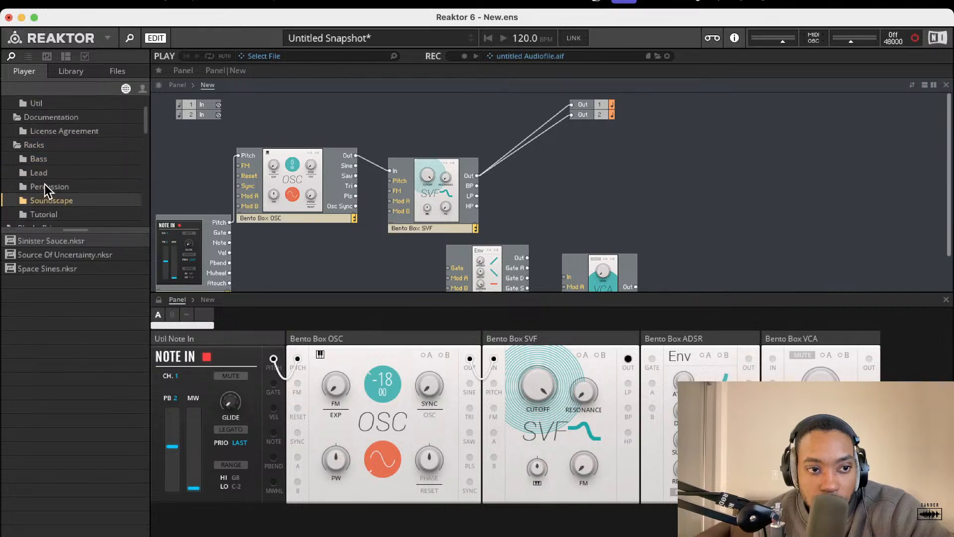
pyautogui.click(45, 183)
pyautogui.press('Up')
pyautogui.press('Up')
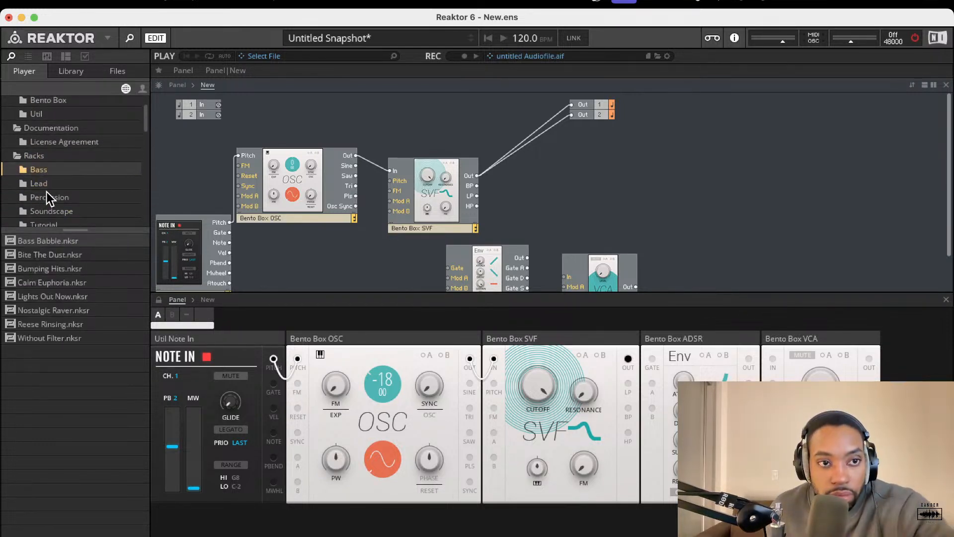
pyautogui.press('Down')
pyautogui.press('Down')
pyautogui.press('Down')
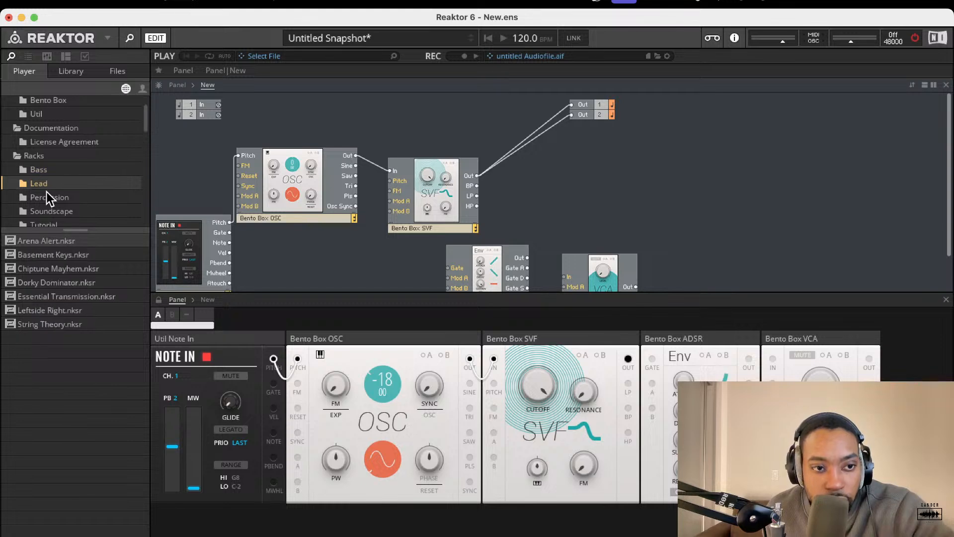
pyautogui.press('Down')
pyautogui.press('Down')
pyautogui.press('Down')
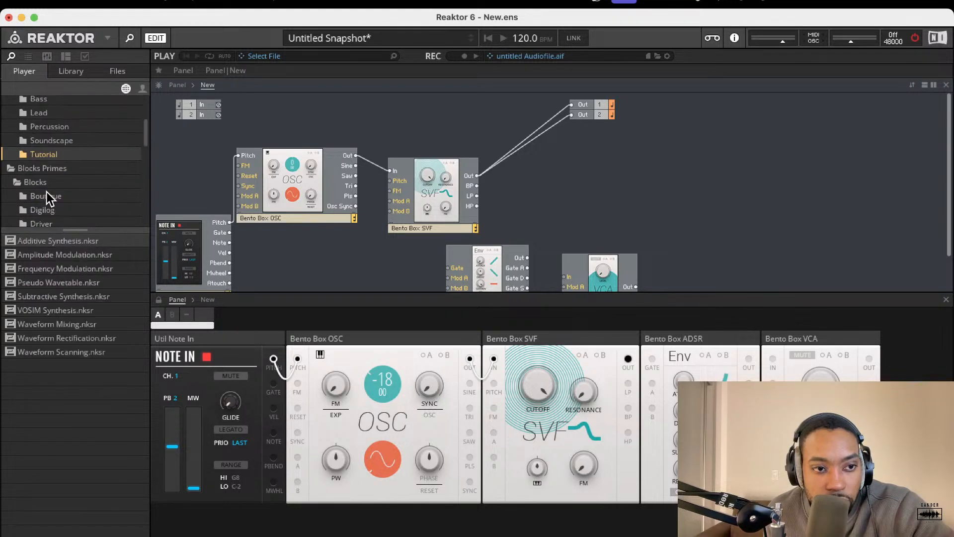
# Step: Go through the Blocks Primes block sets from Boutique to West Coast and on to the License Agreement folder
pyautogui.press('Down')
pyautogui.press('Down')
pyautogui.press('Down')
pyautogui.press('Down')
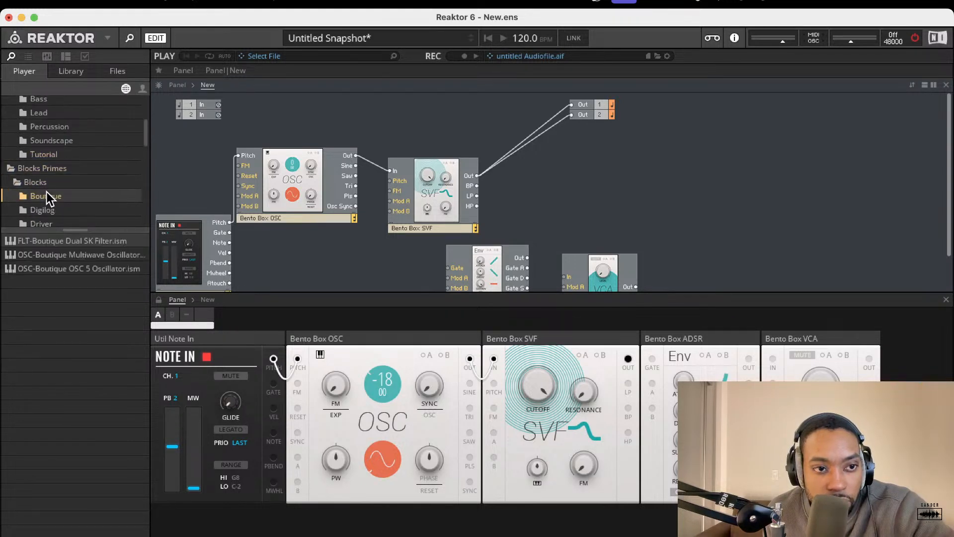
pyautogui.press('Down')
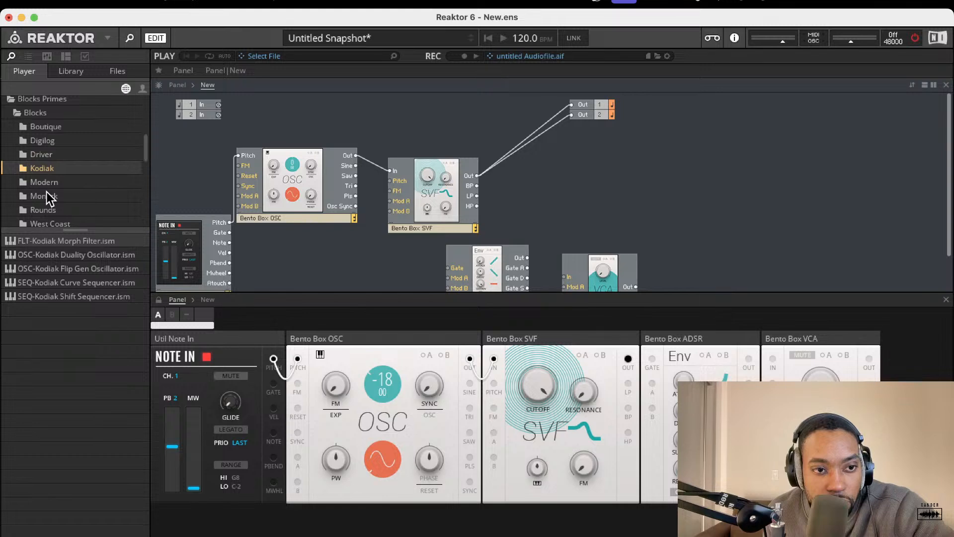
pyautogui.press('Down')
pyautogui.press('Down')
pyautogui.press('Down')
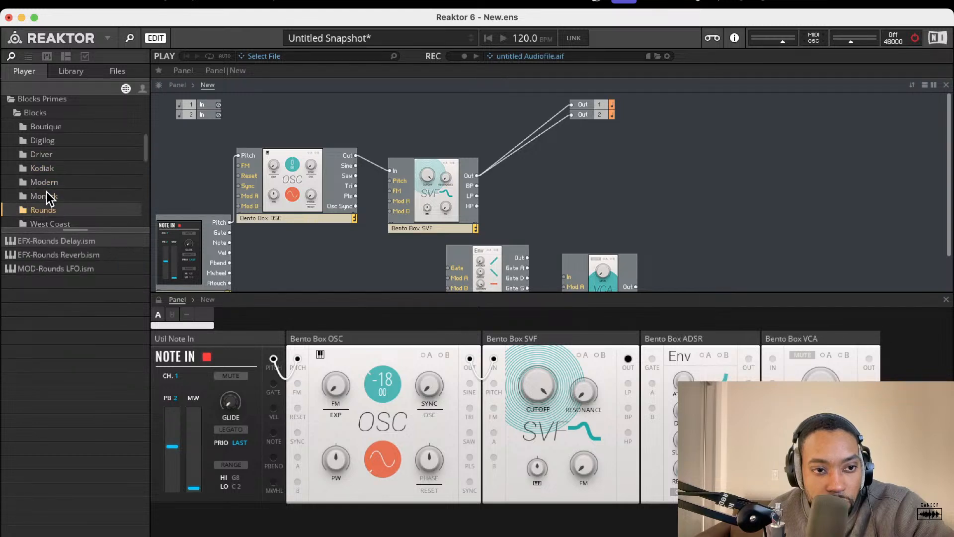
pyautogui.press('Down')
pyautogui.press('Down')
pyautogui.press('Down')
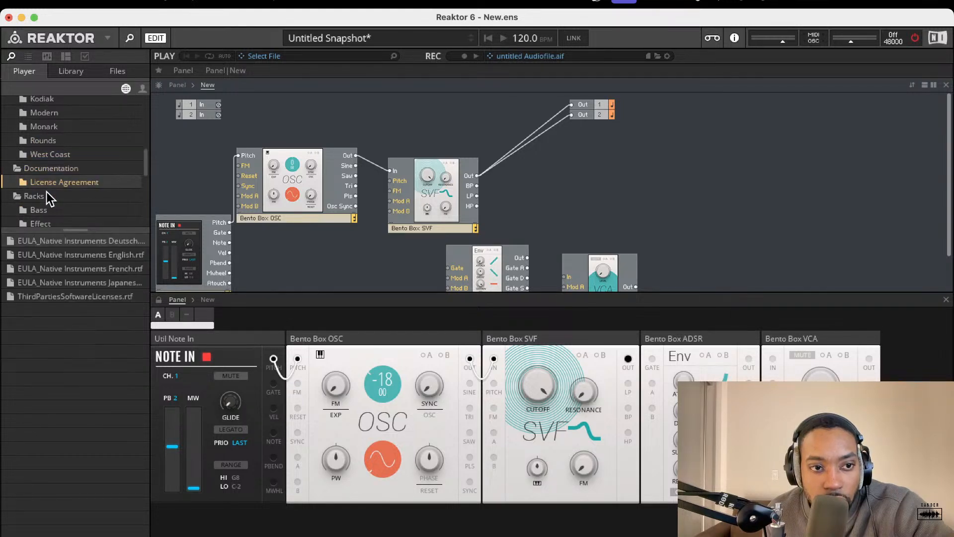
# Step: Review the Blocks Primes rack preset folders from Bass to Tutorial, ending on the Form library
pyautogui.press('Down')
pyautogui.press('Down')
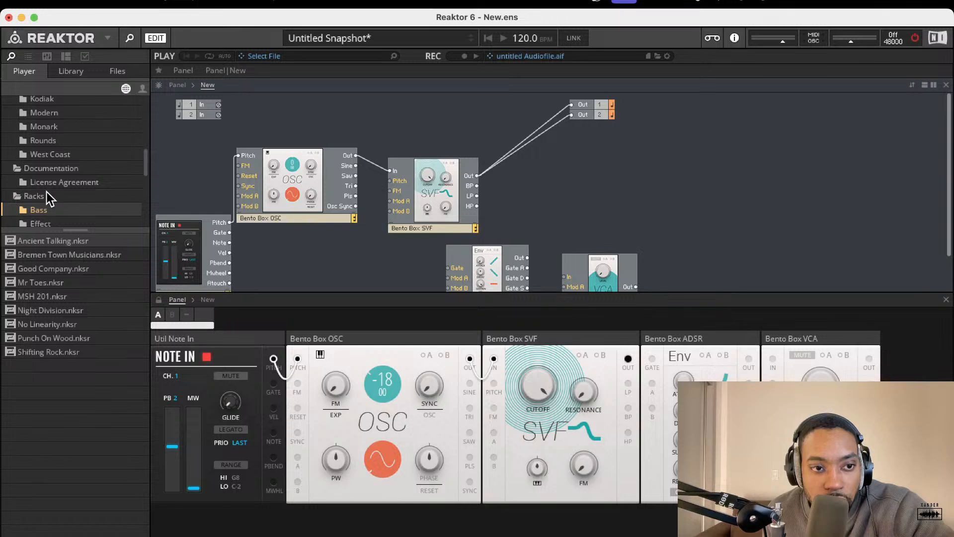
pyautogui.press('Down')
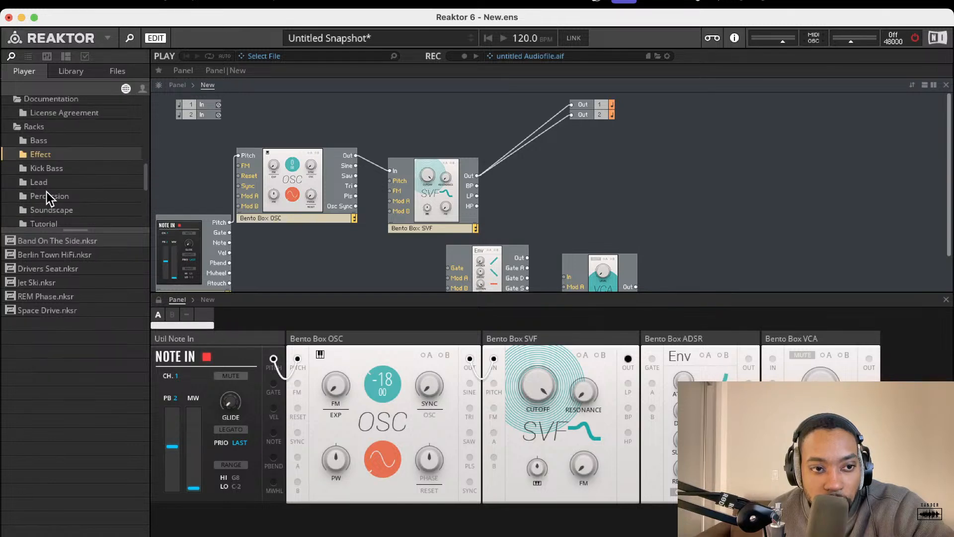
pyautogui.press('Down')
pyautogui.press('Down')
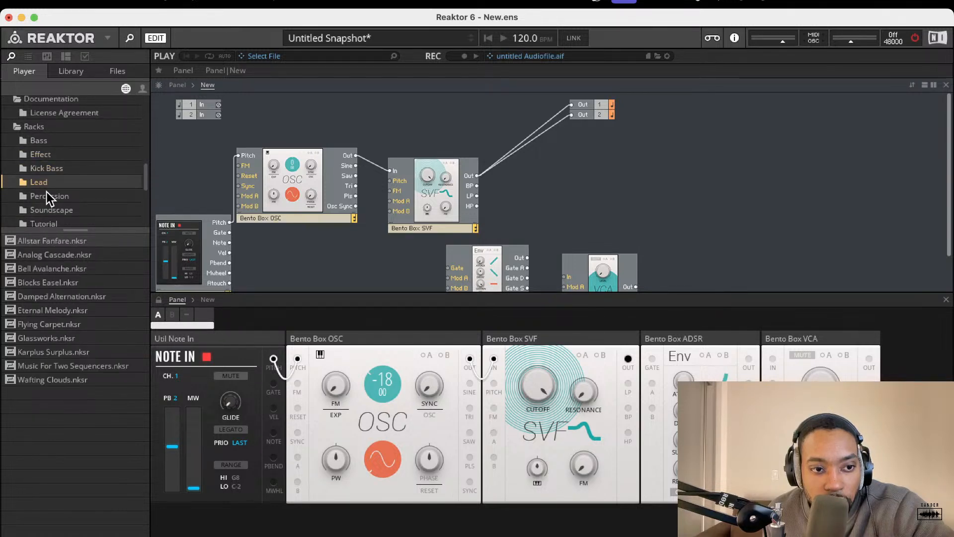
pyautogui.press('Down')
pyautogui.press('Down')
pyautogui.press('Down')
pyautogui.press('Down')
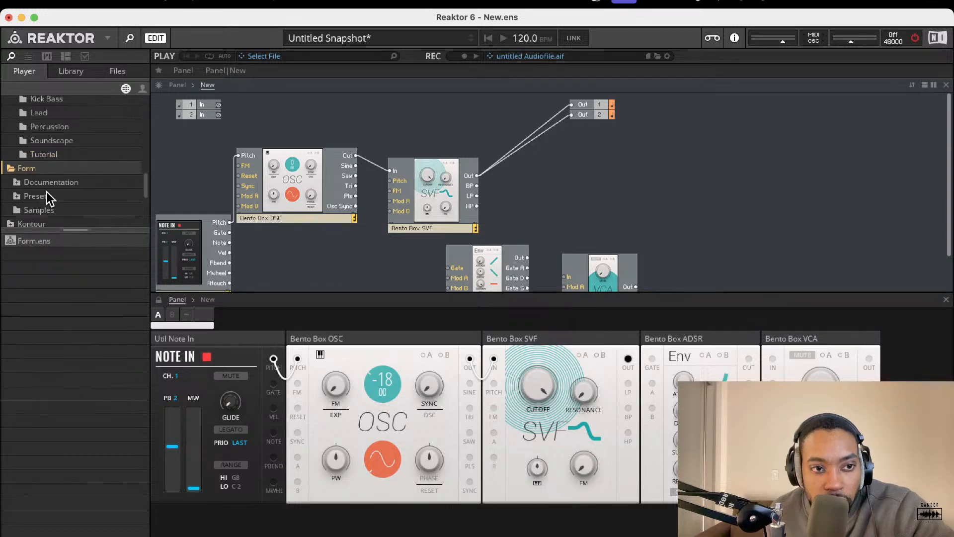
# Step: Find "sample" modules, add a Sample Osc to the empty area beside the SVF filter, and enlarge the structure view
pyautogui.doubleClick(629, 174)
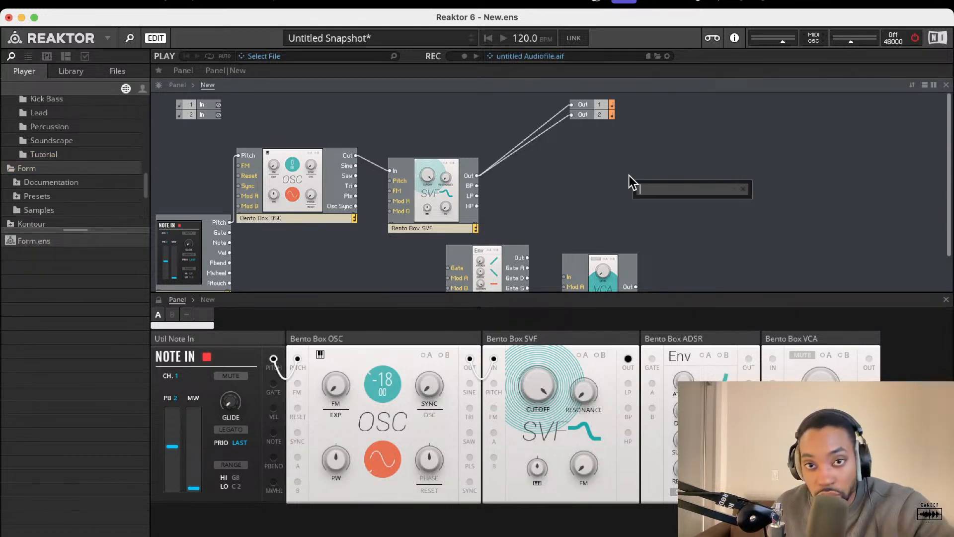
pyautogui.write('sampl')
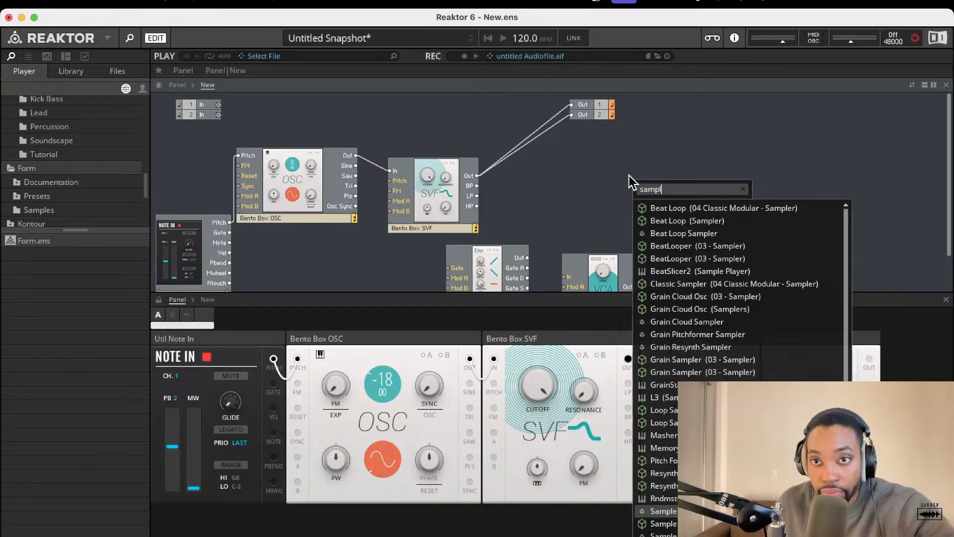
pyautogui.write('e')
pyautogui.press('BackSpace')
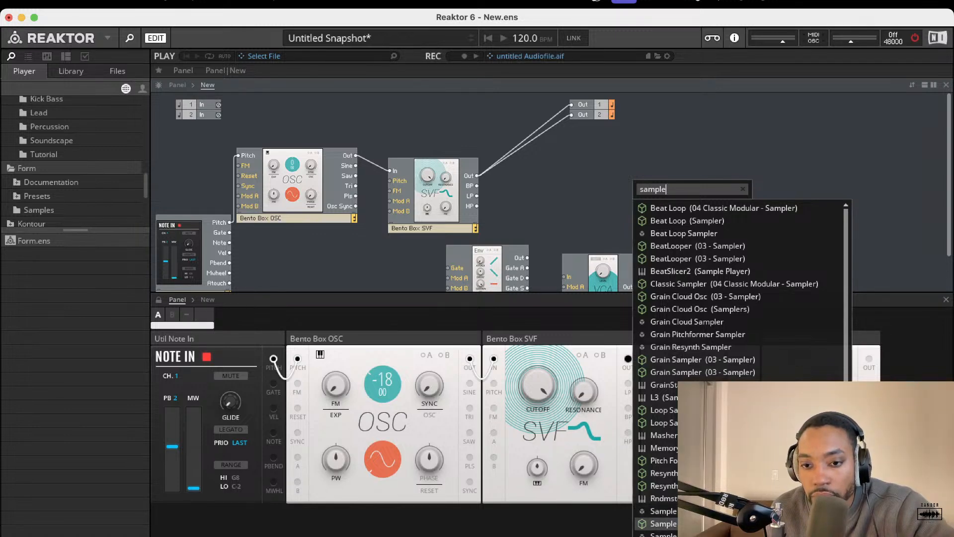
pyautogui.scroll(-3, 740, 368)
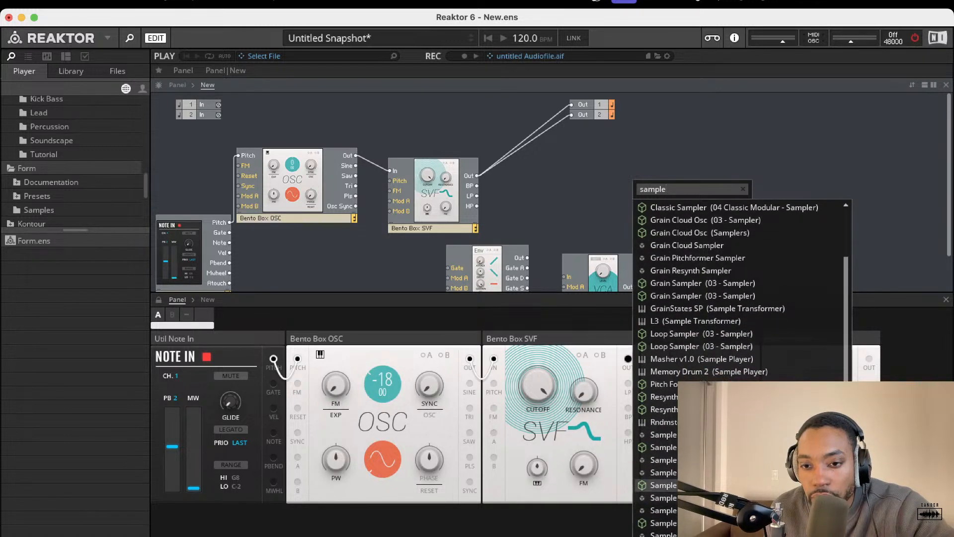
pyautogui.press('Return')
pyautogui.scroll(-1, 504, 328)
pyautogui.scroll(1, 504, 329)
pyautogui.moveTo(611, 217); pyautogui.dragTo(617, 298)
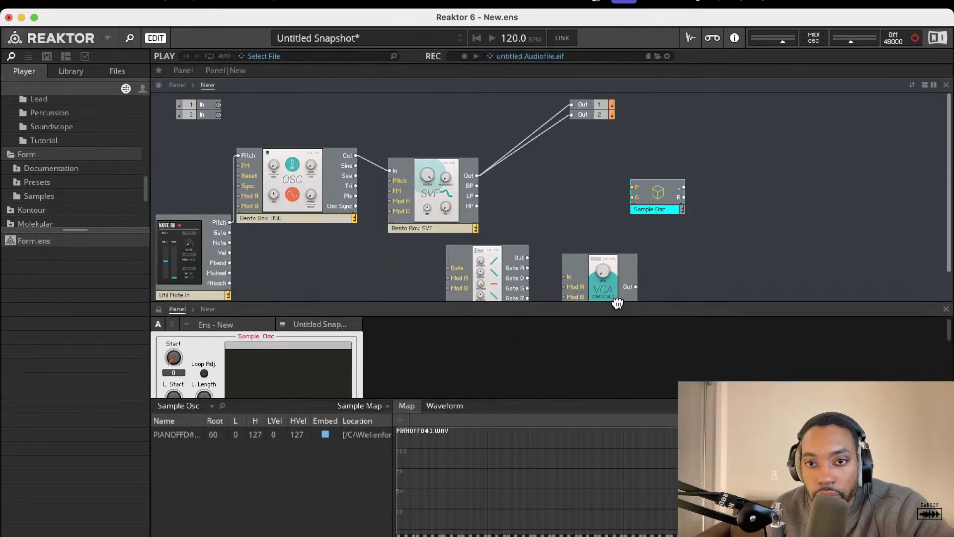
# Step: Delete the Sample Osc from the structure
pyautogui.click(655, 196)
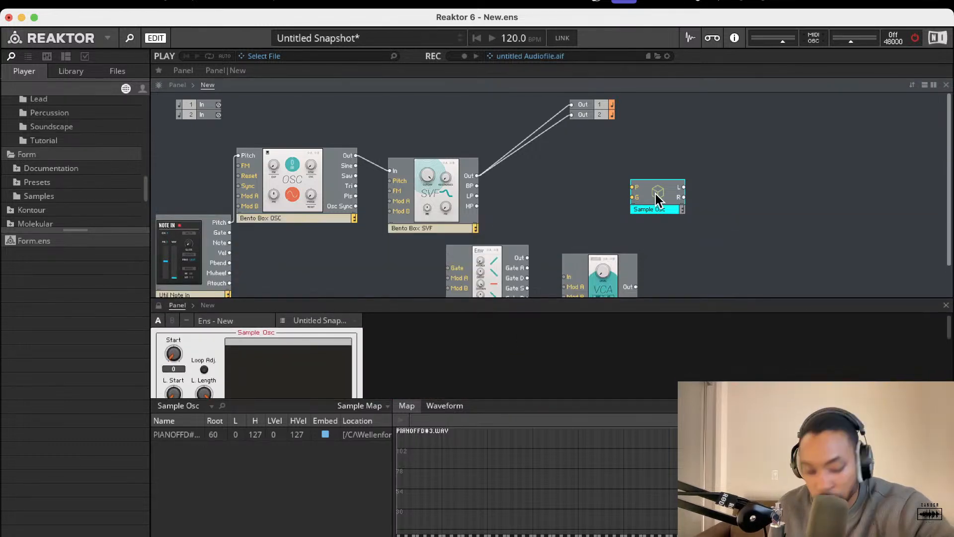
pyautogui.press('Delete')
pyautogui.rightClick(641, 198)
pyautogui.click(541, 202)
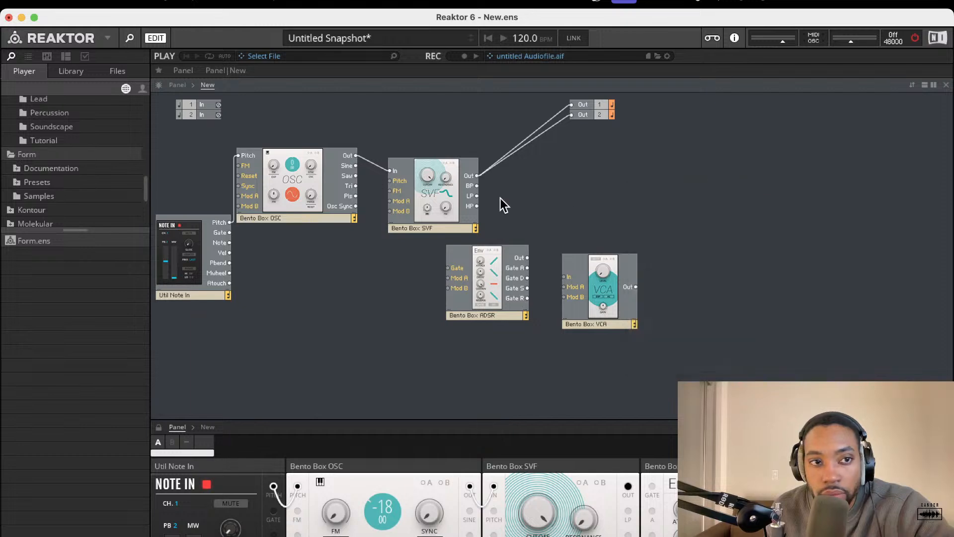
# Step: Go back through the Blocks Base rack presets from Bass to Tutorial
pyautogui.scroll(8, 38, 142)
pyautogui.scroll(5, 39, 142)
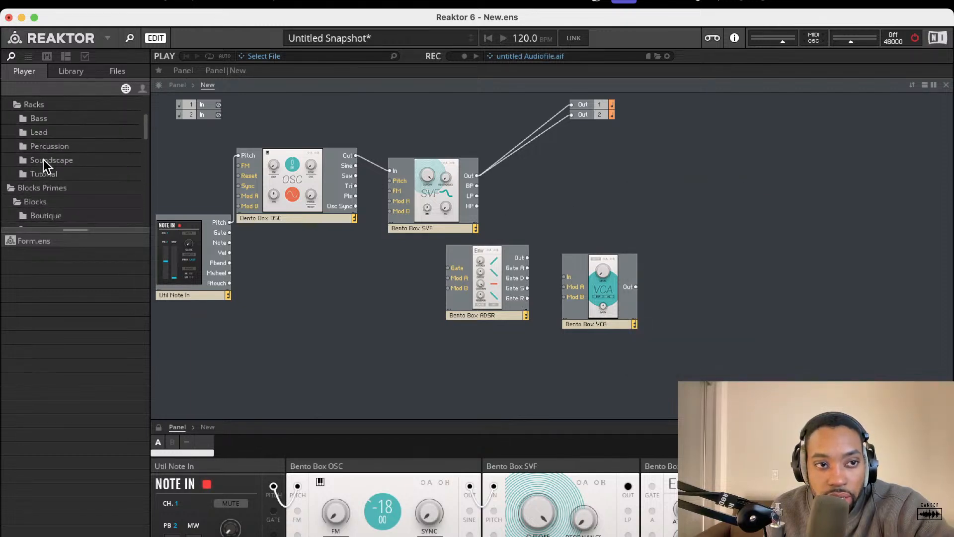
pyautogui.click(38, 141)
pyautogui.click(38, 148)
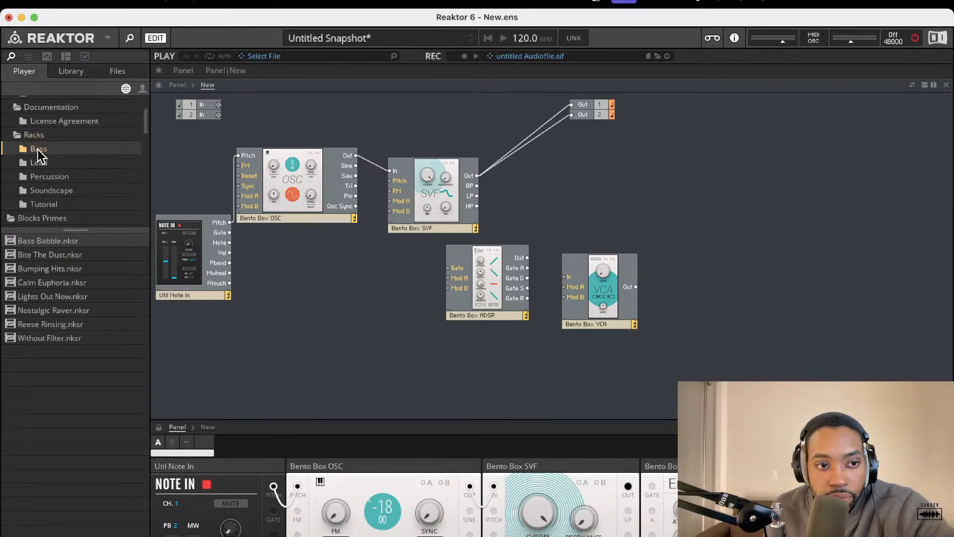
pyautogui.press('Down')
pyautogui.press('Down')
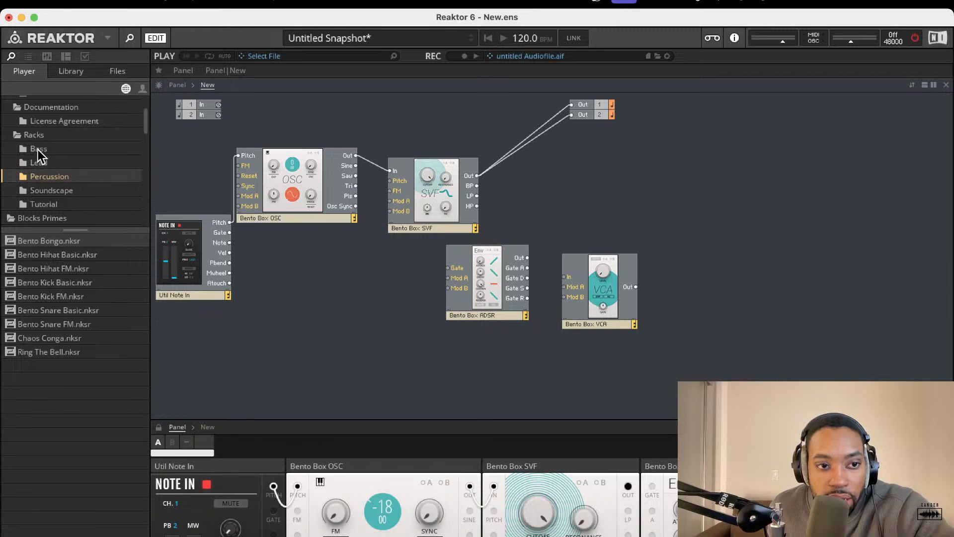
pyautogui.press('Down')
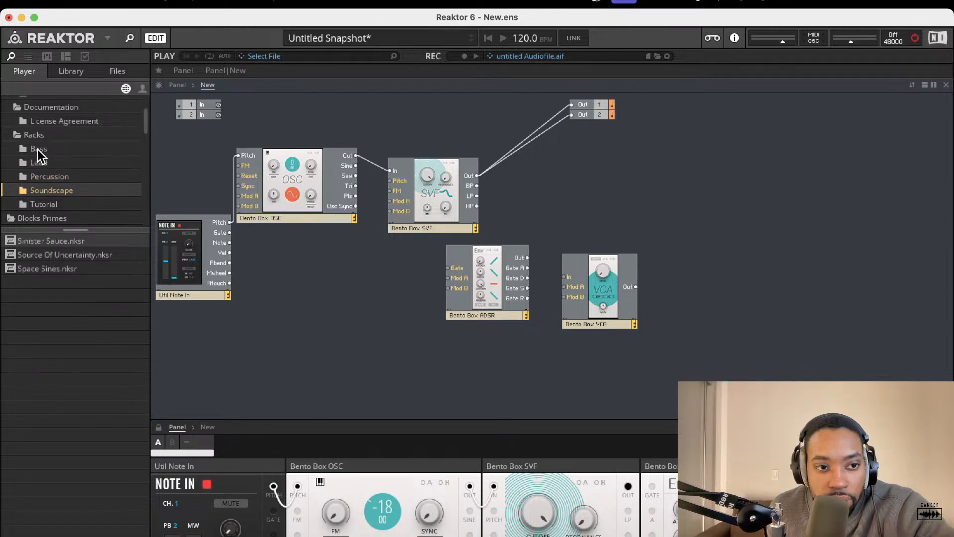
pyautogui.press('Down')
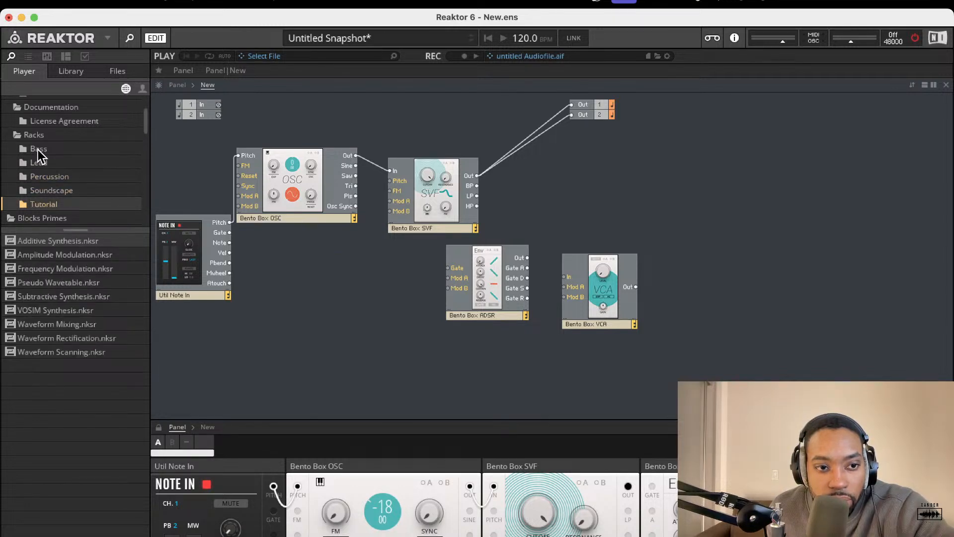
# Step: Return to the Blocks Base Bento Box set and add PRO-Bento Sample & Hold to the structure below the oscillator
pyautogui.press('Down')
pyautogui.press('Up')
pyautogui.press('Up')
pyautogui.press('Up')
pyautogui.press('Up')
pyautogui.press('Up')
pyautogui.press('Up')
pyautogui.press('Up')
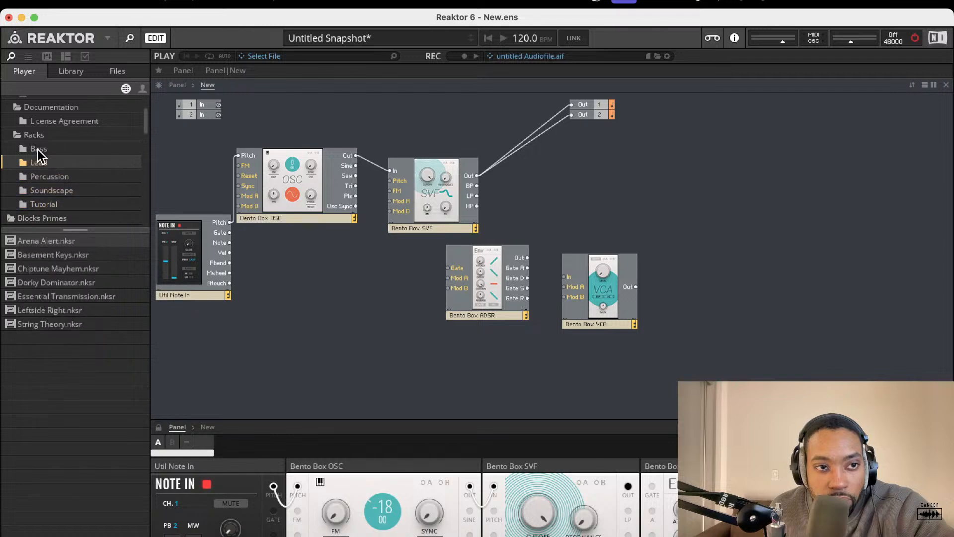
pyautogui.press('Up')
pyautogui.press('Up')
pyautogui.press('Up')
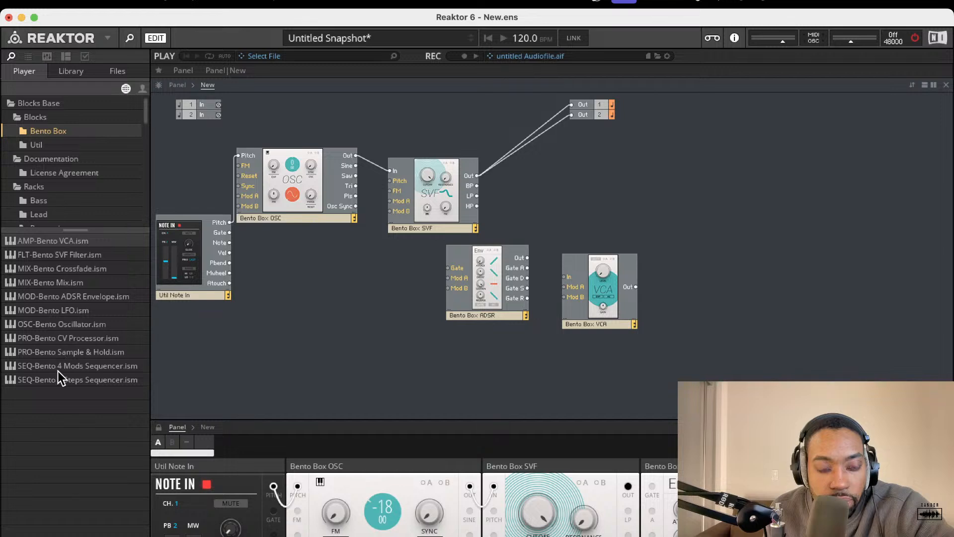
pyautogui.moveTo(76, 351); pyautogui.dragTo(315, 266)
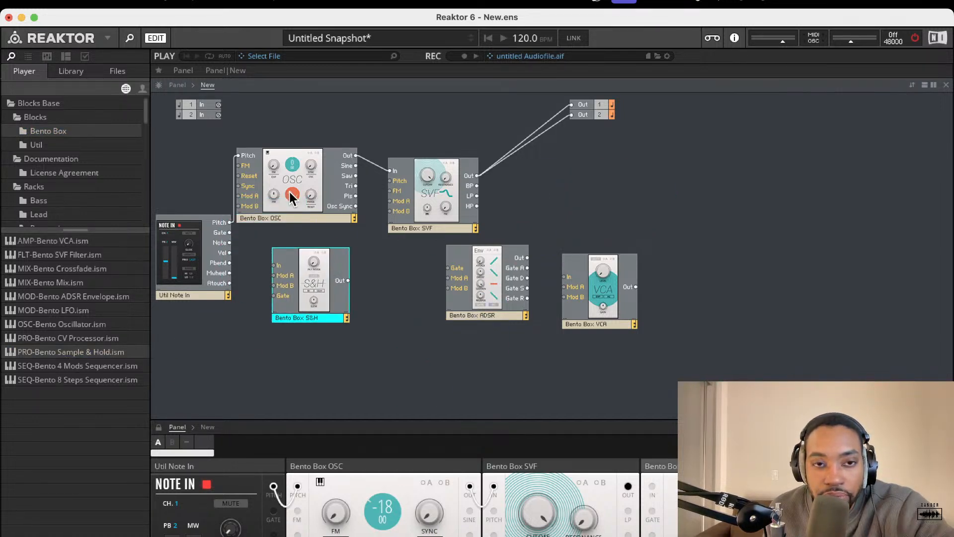
# Step: Shift the Bento Box OSC and SVF blocks right and place the S&H block directly beneath the OSC
pyautogui.moveTo(299, 127); pyautogui.dragTo(471, 221)
pyautogui.moveTo(355, 185); pyautogui.dragTo(376, 188)
pyautogui.moveTo(301, 189); pyautogui.dragTo(376, 189)
pyautogui.moveTo(324, 279); pyautogui.dragTo(312, 261)
pyautogui.moveTo(285, 269); pyautogui.dragTo(372, 264)
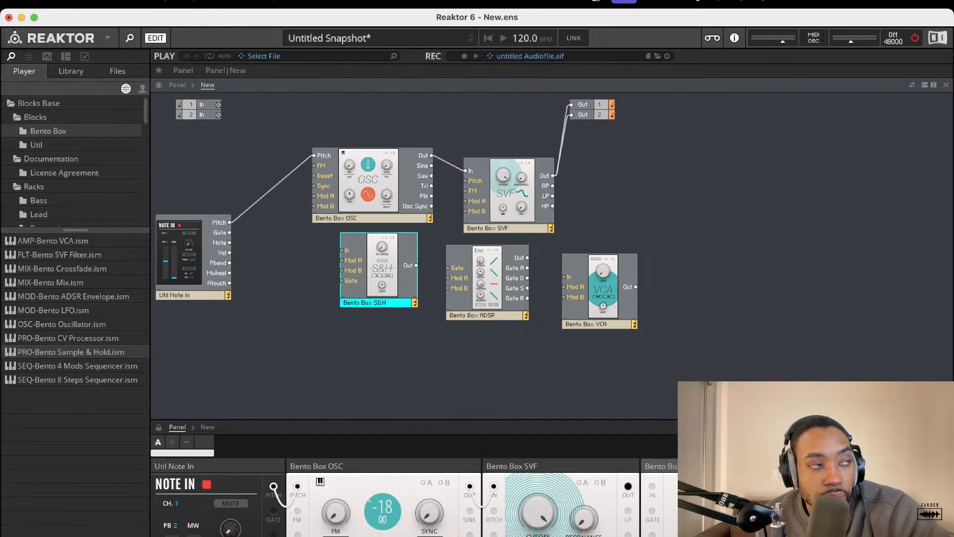
# Step: Patch the S&H between the OSC output and the SVF input, and turn on audio processing
pyautogui.moveTo(392, 252); pyautogui.dragTo(358, 264)
pyautogui.moveTo(366, 208); pyautogui.dragTo(308, 216)
pyautogui.moveTo(352, 252); pyautogui.dragTo(373, 164)
pyautogui.moveTo(414, 280); pyautogui.dragTo(466, 171)
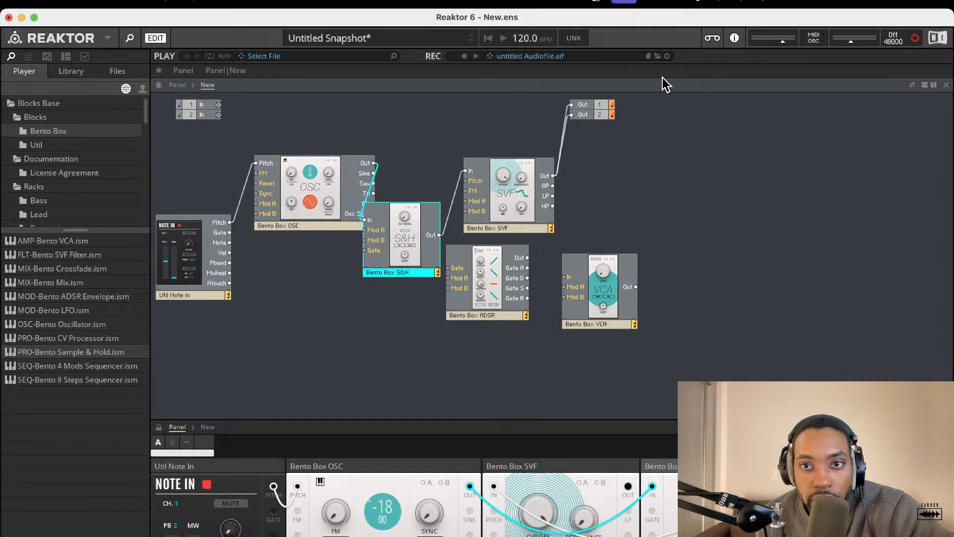
pyautogui.click(914, 39)
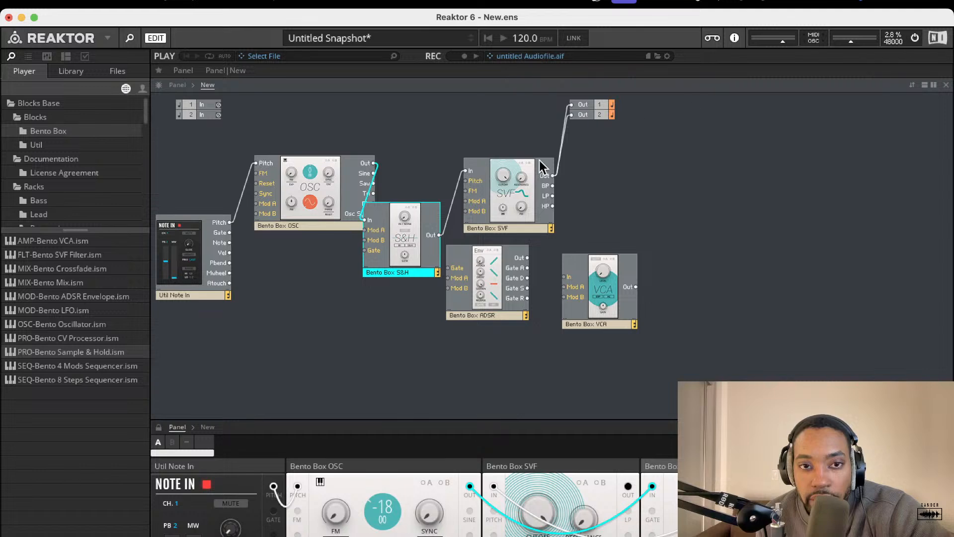
# Step: Feed Note In Pitch into the S&H input, connect OSC Out directly to SVF In, and space out the S&H and OSC blocks
pyautogui.moveTo(391, 237); pyautogui.dragTo(229, 223)
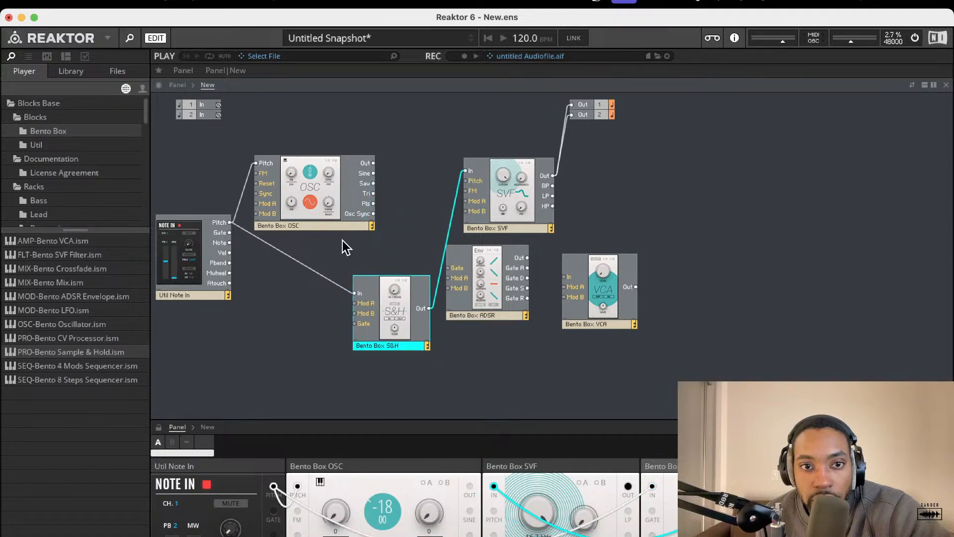
pyautogui.moveTo(370, 163); pyautogui.dragTo(466, 171)
pyautogui.moveTo(403, 301); pyautogui.dragTo(314, 289)
pyautogui.moveTo(326, 216); pyautogui.dragTo(377, 216)
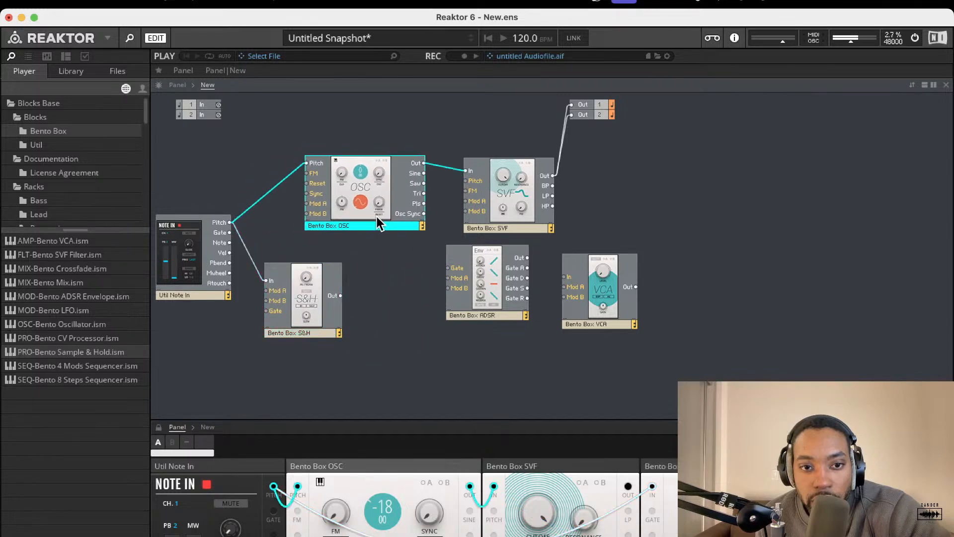
# Step: Connect S&H Out to OSC Mod A, enlarge the panel view, and show the oscillator's modulation A amounts
pyautogui.moveTo(341, 295); pyautogui.dragTo(306, 203)
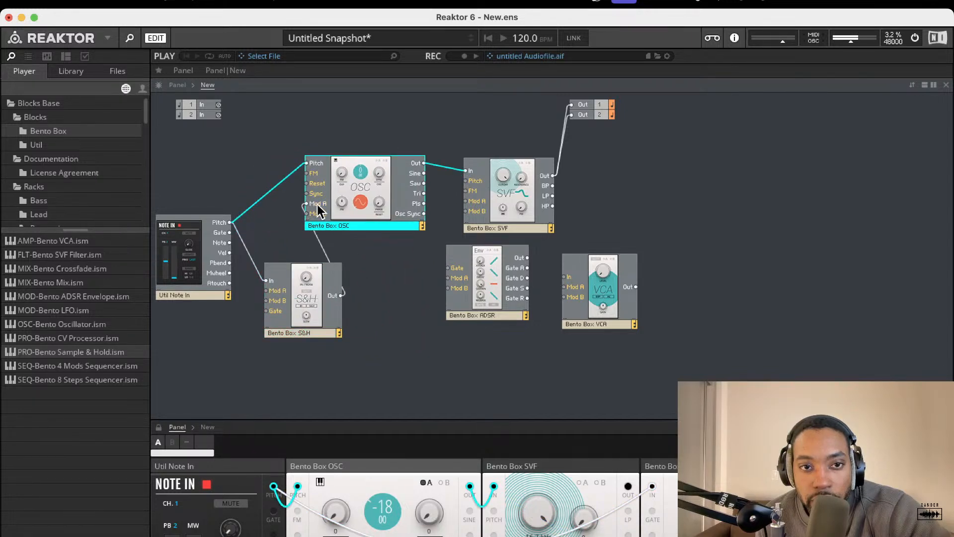
pyautogui.click(521, 85)
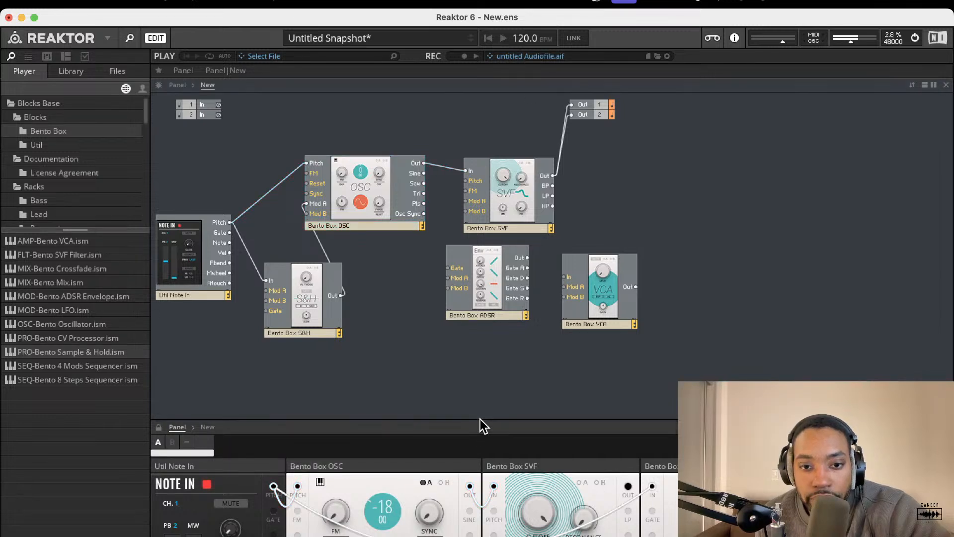
pyautogui.moveTo(480, 421); pyautogui.dragTo(464, 321)
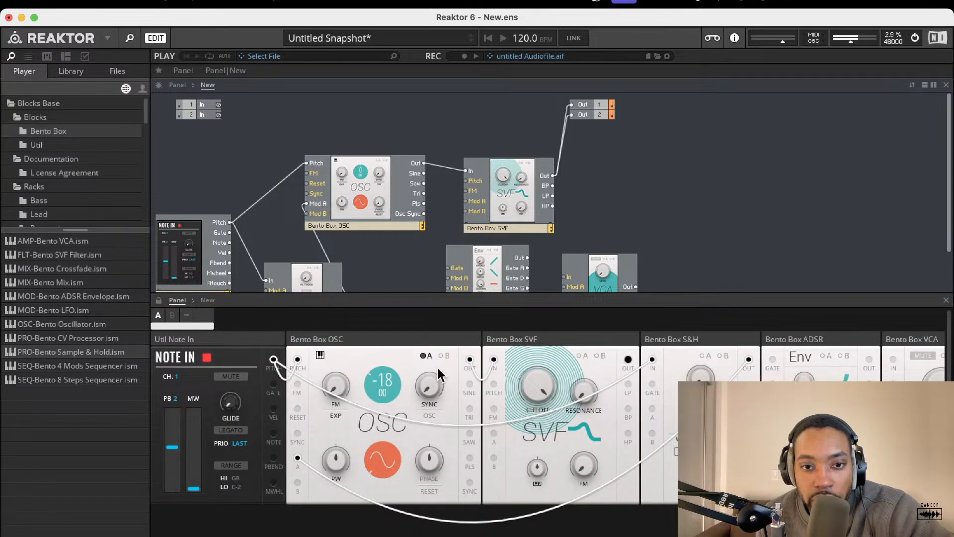
pyautogui.click(426, 355)
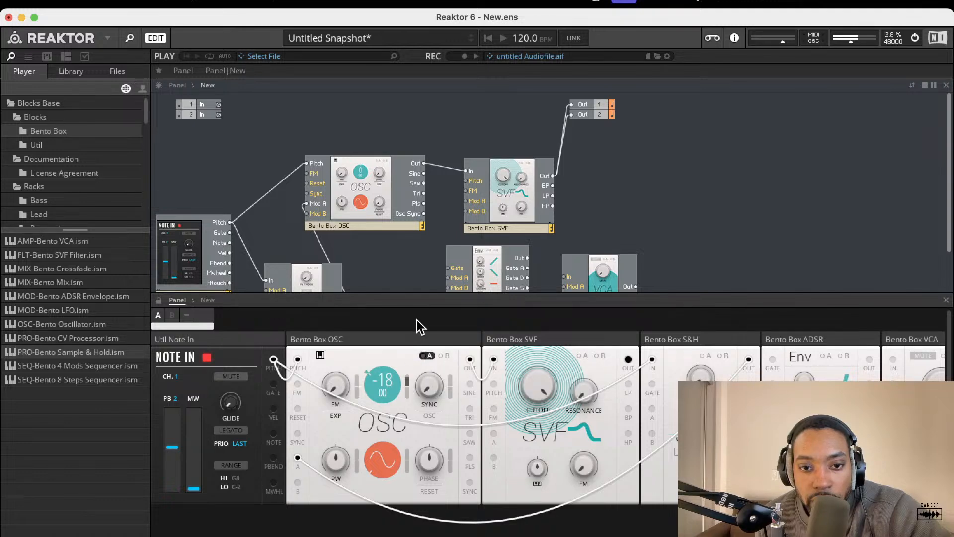
# Step: Connect Note In Gate to the S&H Gate input and move the S&H block right, under the OSC
pyautogui.scroll(-3, 377, 282)
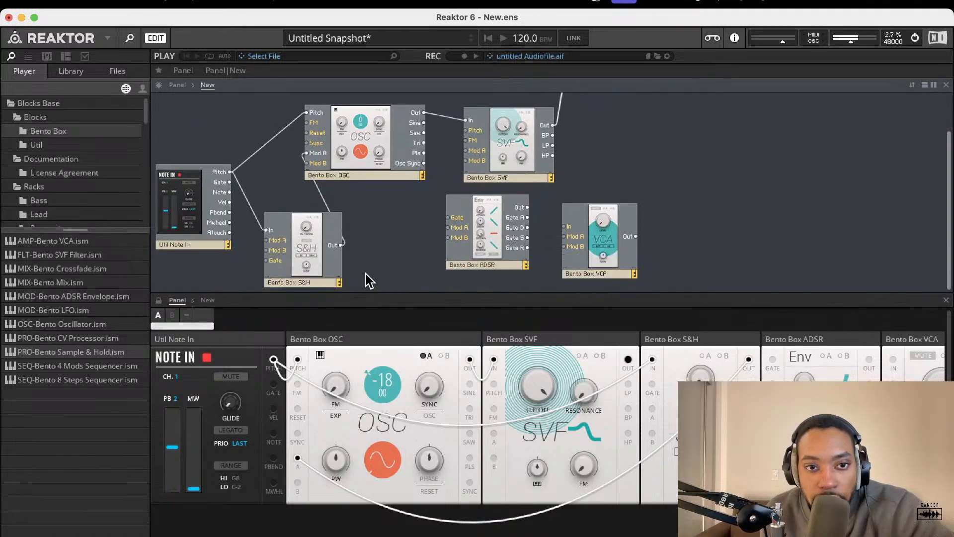
pyautogui.moveTo(267, 260); pyautogui.dragTo(229, 183)
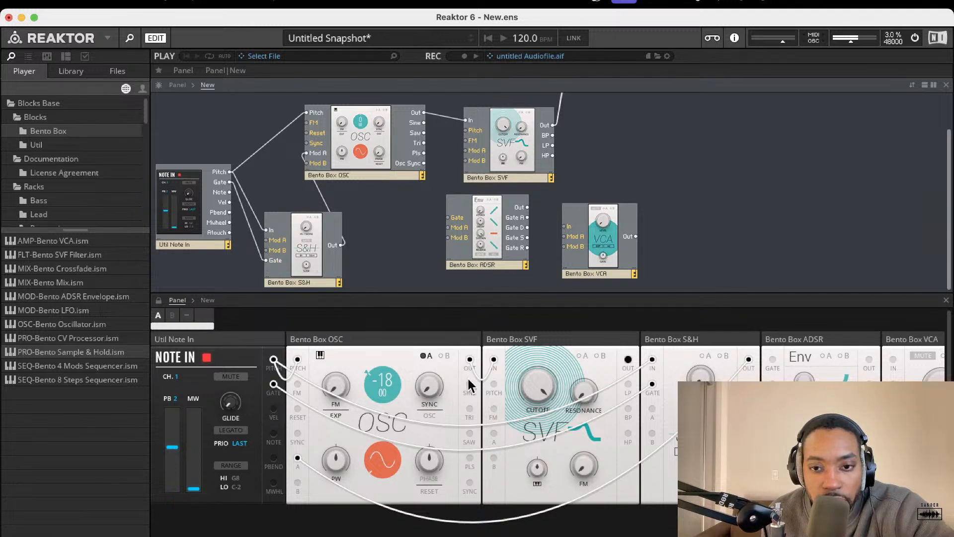
pyautogui.moveTo(320, 250); pyautogui.dragTo(444, 203)
pyautogui.scroll(3, 440, 212)
pyautogui.moveTo(395, 277); pyautogui.dragTo(385, 261)
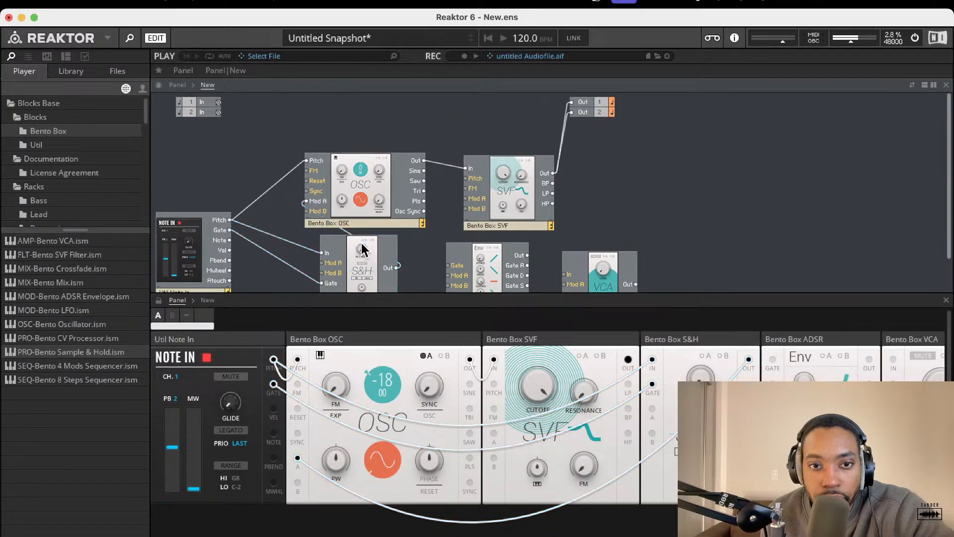
# Step: Remove the cable from S&H Out to OSC Mod A and shift the OSC and S&H blocks left
pyautogui.click(304, 231)
pyautogui.click(337, 223)
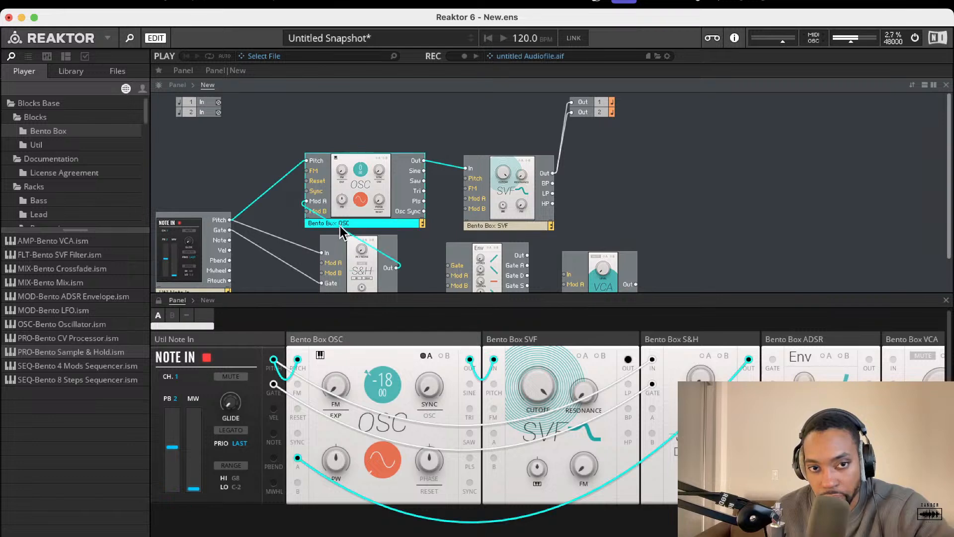
pyautogui.moveTo(349, 229); pyautogui.dragTo(328, 221)
pyautogui.moveTo(377, 253); pyautogui.dragTo(339, 260)
pyautogui.click(327, 239)
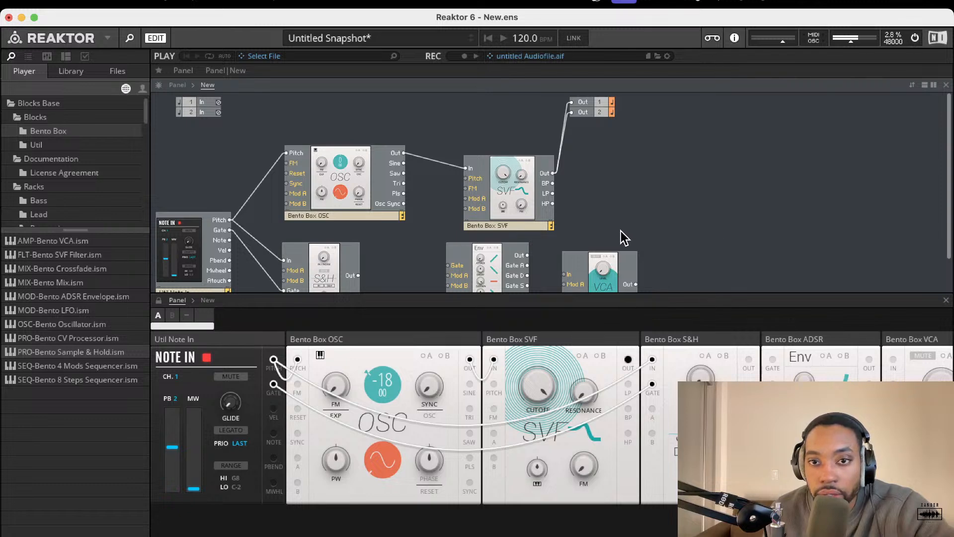
# Step: Make room in the structure, place the VCA beside the SVF, and move the Out 1 and Out 2 terminals further right
pyautogui.scroll(-2, 617, 248)
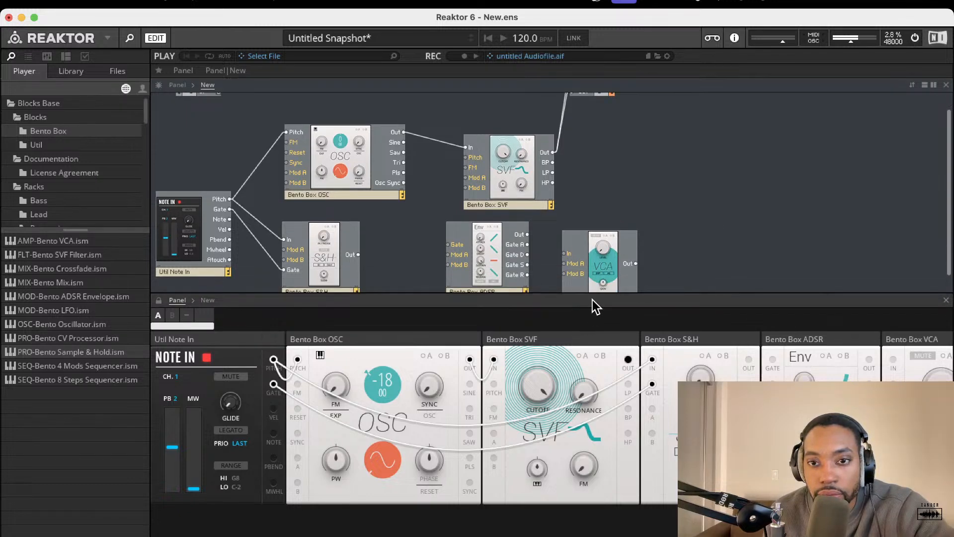
pyautogui.moveTo(593, 294); pyautogui.dragTo(593, 339)
pyautogui.moveTo(601, 298); pyautogui.dragTo(610, 203)
pyautogui.moveTo(517, 185); pyautogui.dragTo(511, 183)
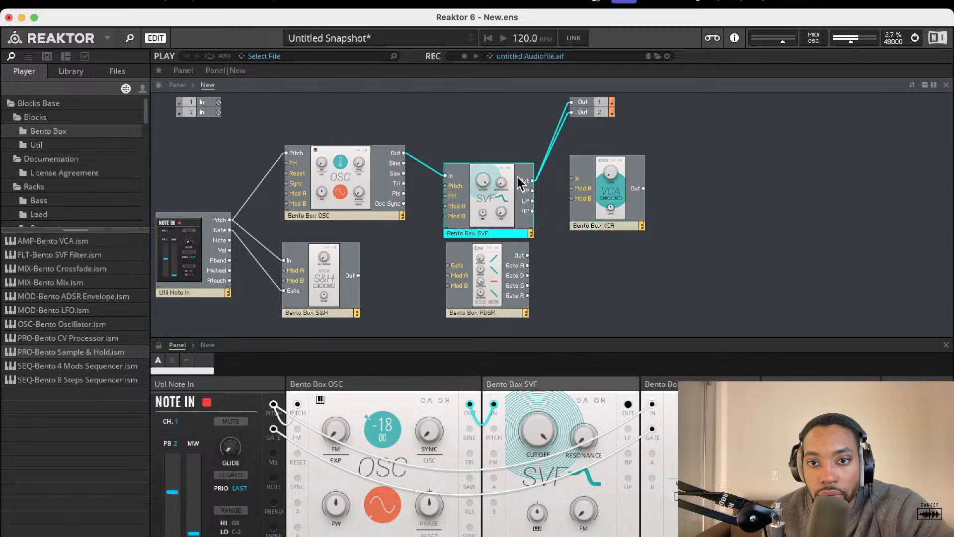
pyautogui.moveTo(567, 116); pyautogui.dragTo(695, 127)
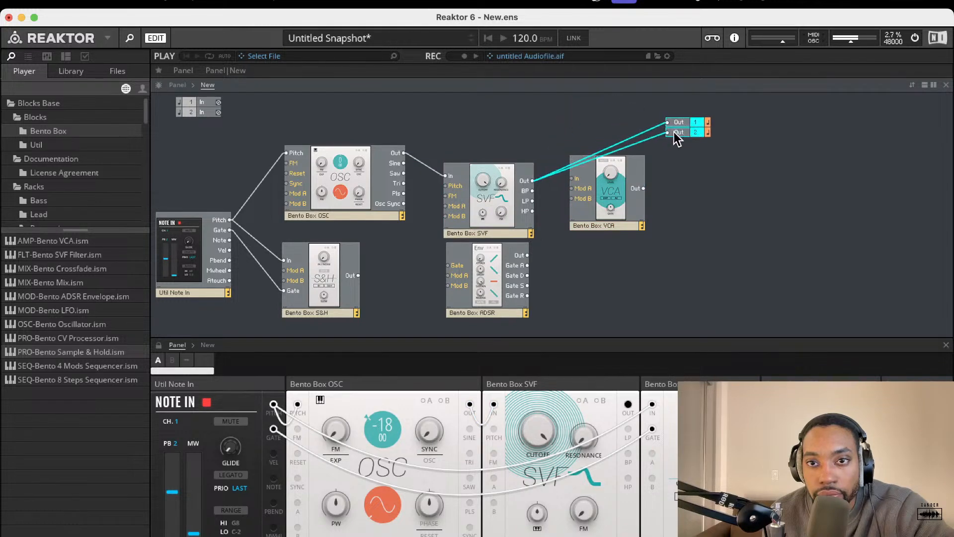
# Step: Connect SVF Out to VCA In and VCA Out to both Out 1 and Out 2
pyautogui.moveTo(537, 178); pyautogui.dragTo(664, 155)
pyautogui.click(653, 240)
pyautogui.moveTo(629, 186); pyautogui.dragTo(672, 123)
pyautogui.moveTo(629, 186); pyautogui.dragTo(667, 137)
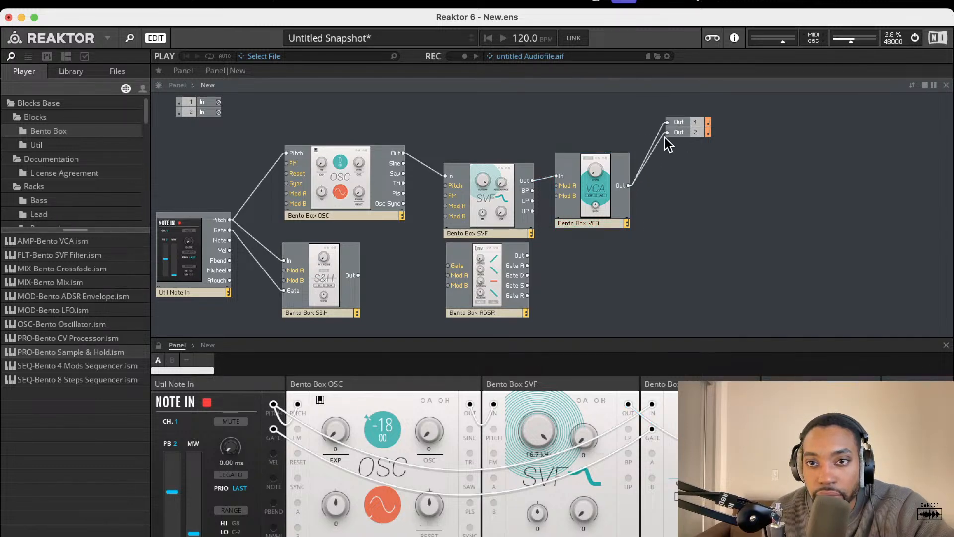
# Step: Adjust the VCA's position between the SVF and the outputs, and enlarge the panel view to show all blocks
pyautogui.moveTo(596, 172); pyautogui.dragTo(586, 169)
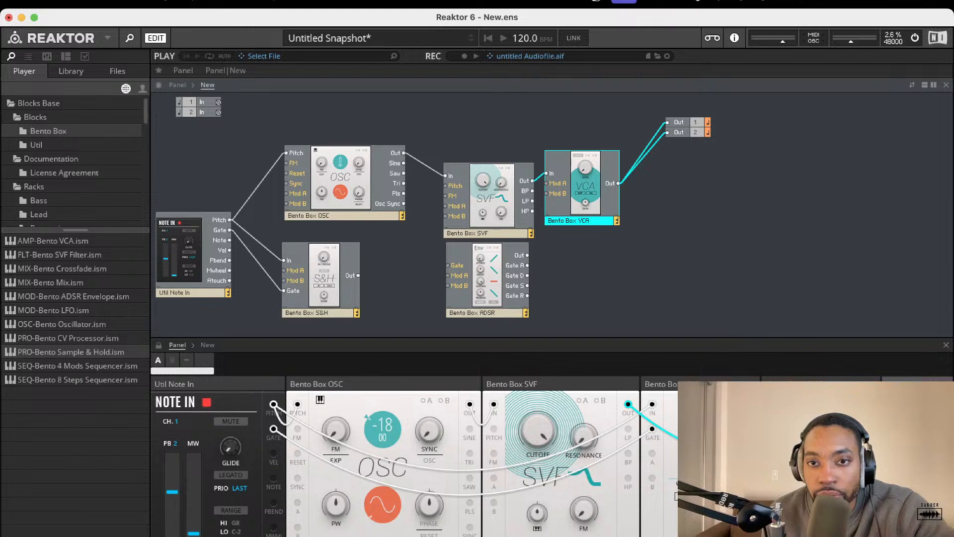
pyautogui.hscroll(2, 757, 382)
pyautogui.moveTo(672, 336); pyautogui.dragTo(666, 303)
pyautogui.moveTo(591, 200); pyautogui.dragTo(609, 197)
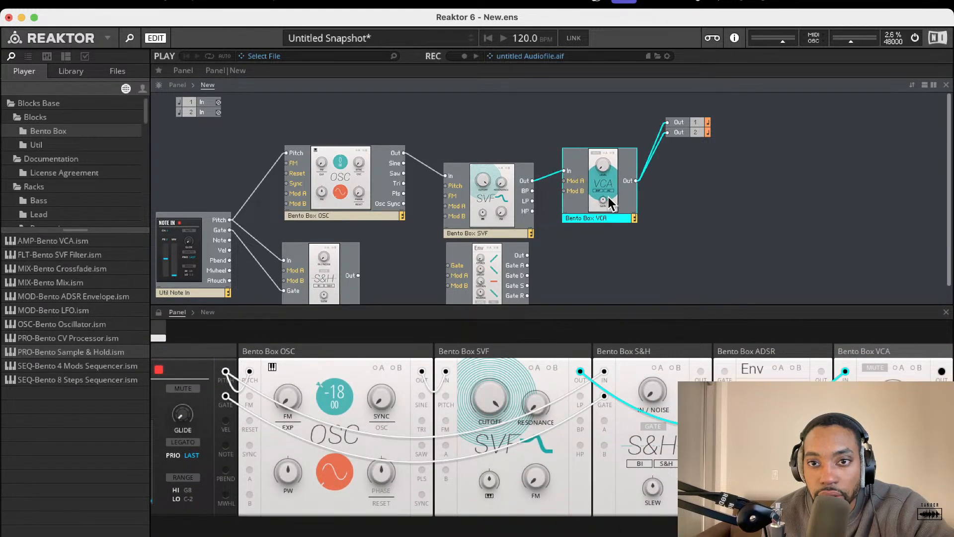
# Step: Move the S&H block toward the ADSR and delete its gate cable from Note In
pyautogui.scroll(-2, 440, 222)
pyautogui.moveTo(346, 248); pyautogui.dragTo(392, 242)
pyautogui.click(309, 257)
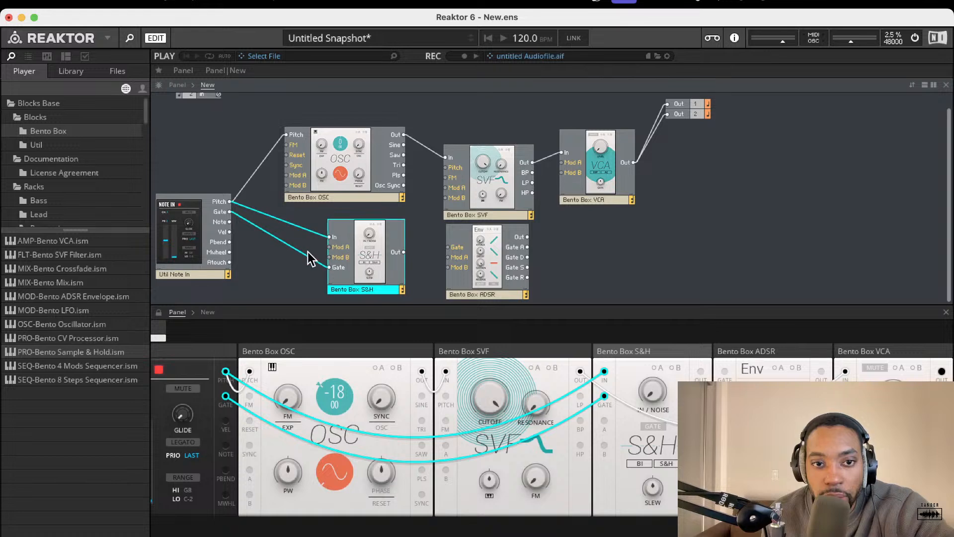
pyautogui.press('Delete')
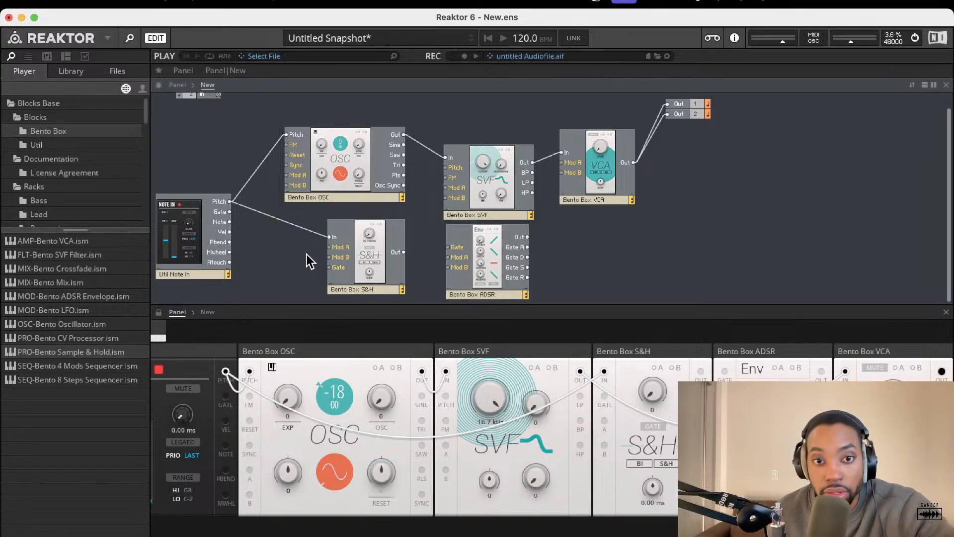
# Step: Move the S&H block slightly closer to the ADSR and read its info description
pyautogui.moveTo(366, 258); pyautogui.dragTo(382, 257)
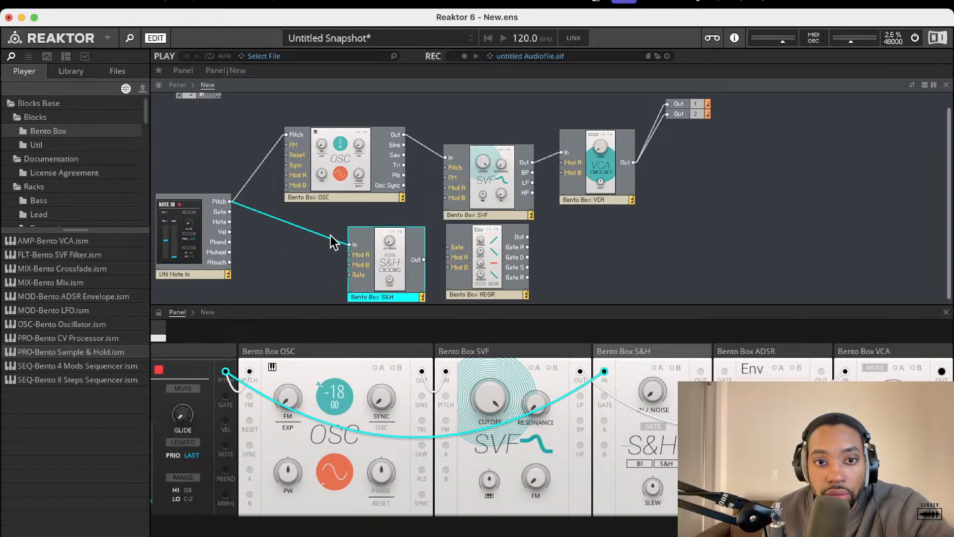
pyautogui.click(366, 259)
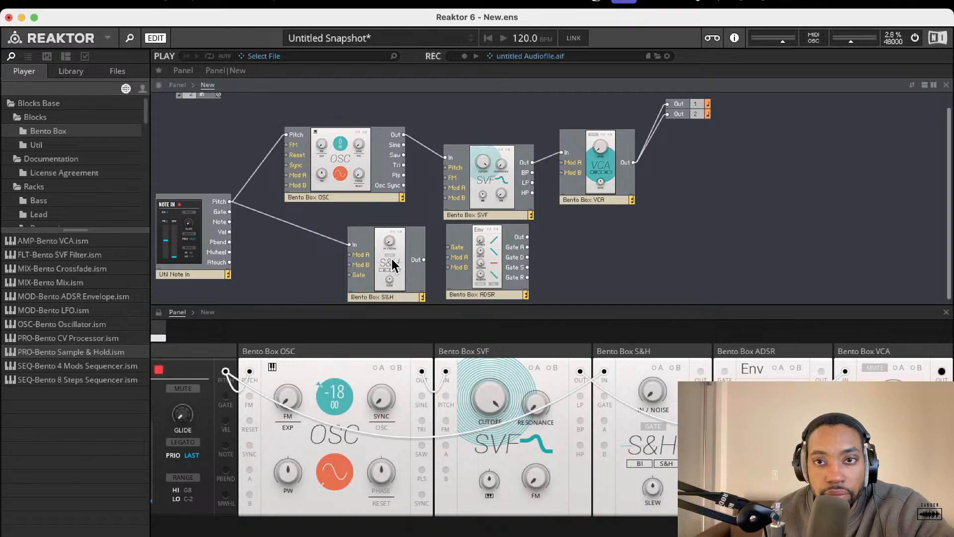
pyautogui.moveTo(392, 262)
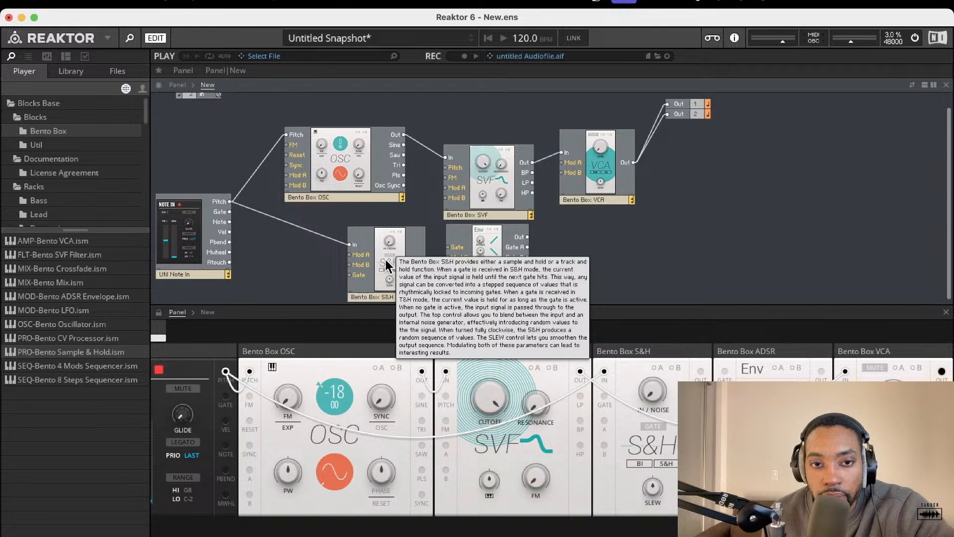
# Step: Connect the oscillator's Sine output to S&H Gate and delete the Note In Pitch cable from S&H In
pyautogui.moveTo(261, 219); pyautogui.dragTo(404, 146)
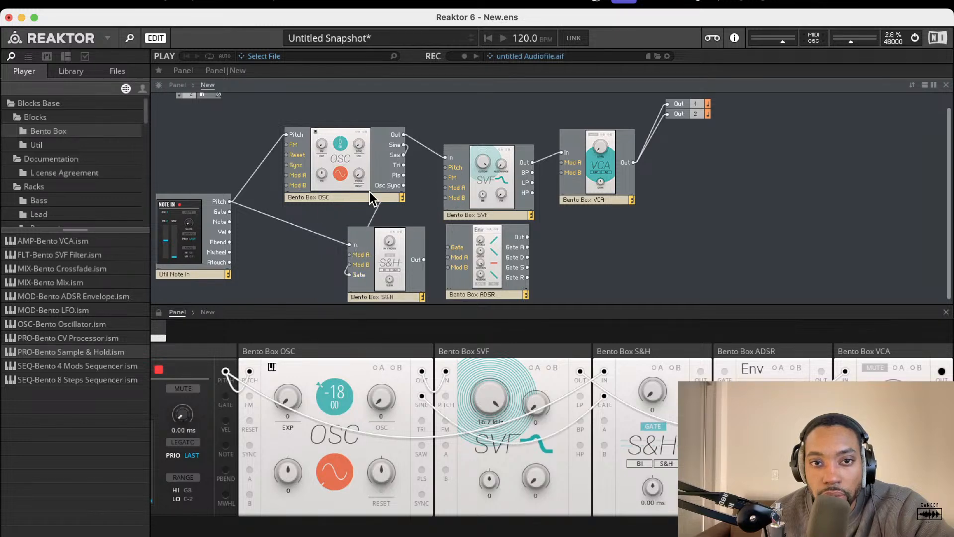
pyautogui.click(334, 248)
pyautogui.press('Delete')
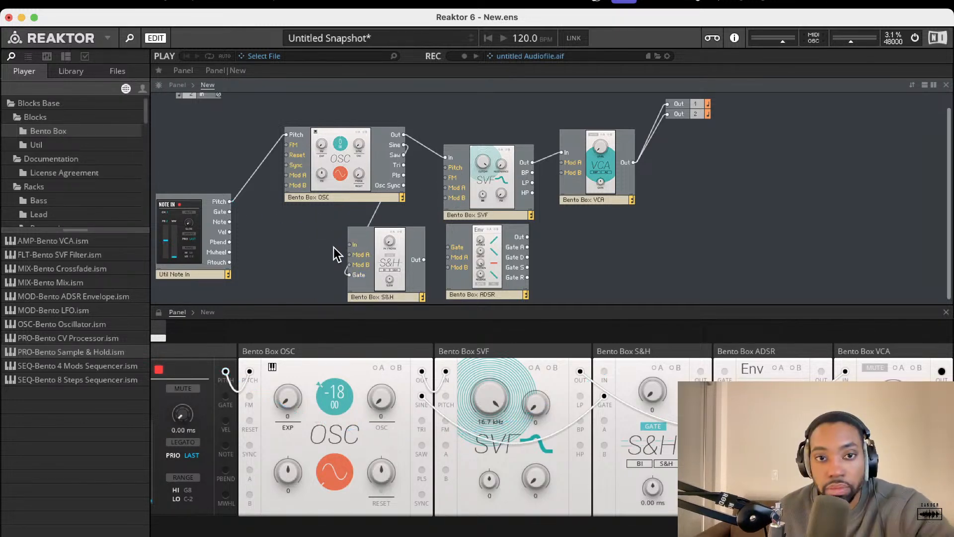
# Step: Place the S&H beside the ADSR, connecting its Out to ADSR Gate, and delete the Sine cable from S&H Gate
pyautogui.moveTo(368, 258)
pyautogui.mouseDown()
pyautogui.moveTo(388, 261)
pyautogui.moveTo(345, 263)
pyautogui.moveTo(448, 247)
pyautogui.mouseUp()
pyautogui.click(358, 213)
pyautogui.click(362, 220)
pyautogui.press('Delete')
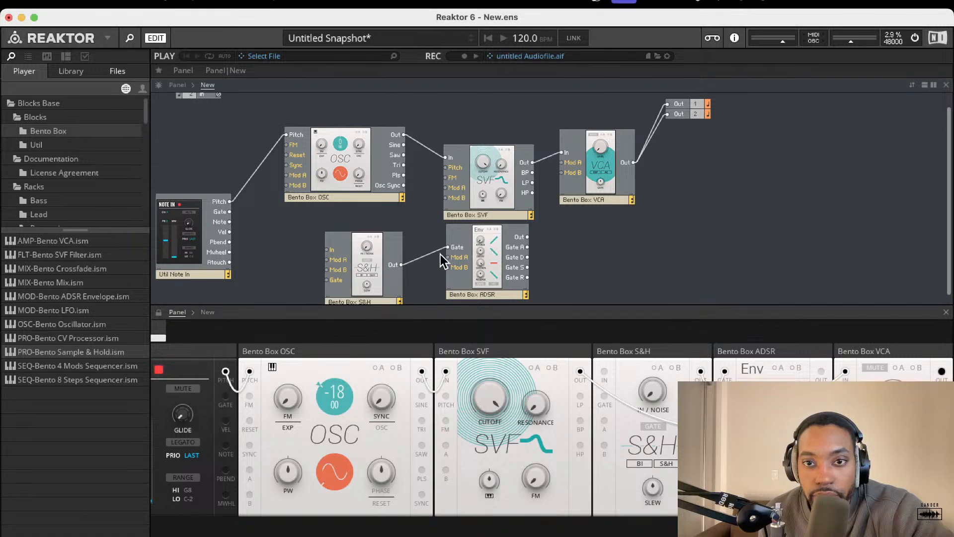
pyautogui.moveTo(371, 266); pyautogui.dragTo(367, 248)
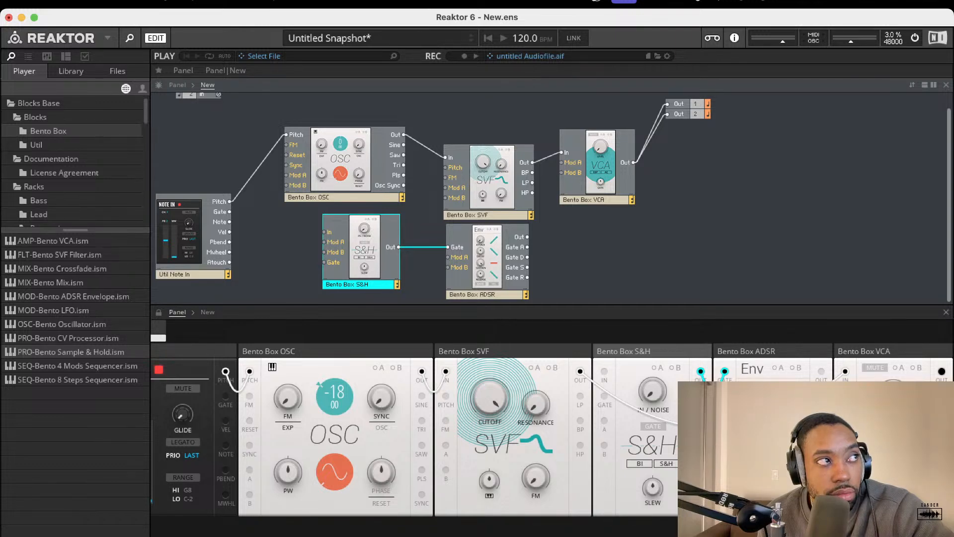
# Step: Move the S&H behind the ADSR so that ADSR Out feeds S&H In, and delete the cable from S&H Out to ADSR Gate
pyautogui.moveTo(366, 249); pyautogui.dragTo(527, 237)
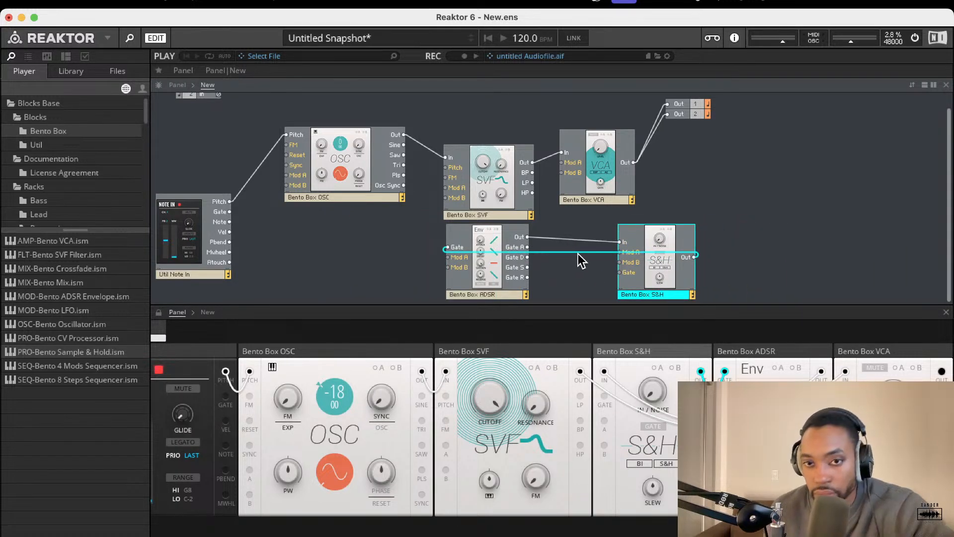
pyautogui.click(589, 259)
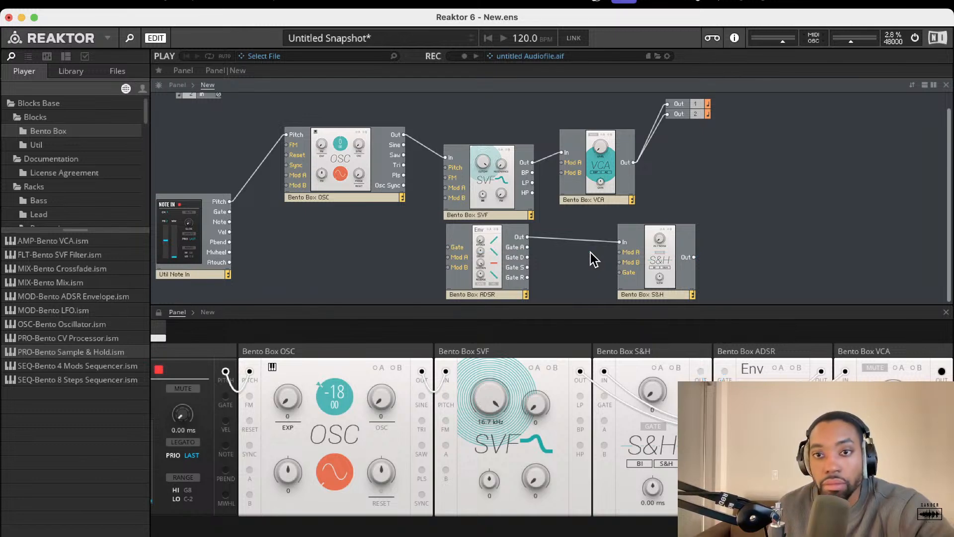
pyautogui.moveTo(672, 249); pyautogui.dragTo(622, 252)
# Step: Connect Note In Gate to ADSR Gate and ADSR Out to VCA Mod A, and select modulation A on the VCA
pyautogui.moveTo(449, 247); pyautogui.dragTo(229, 202)
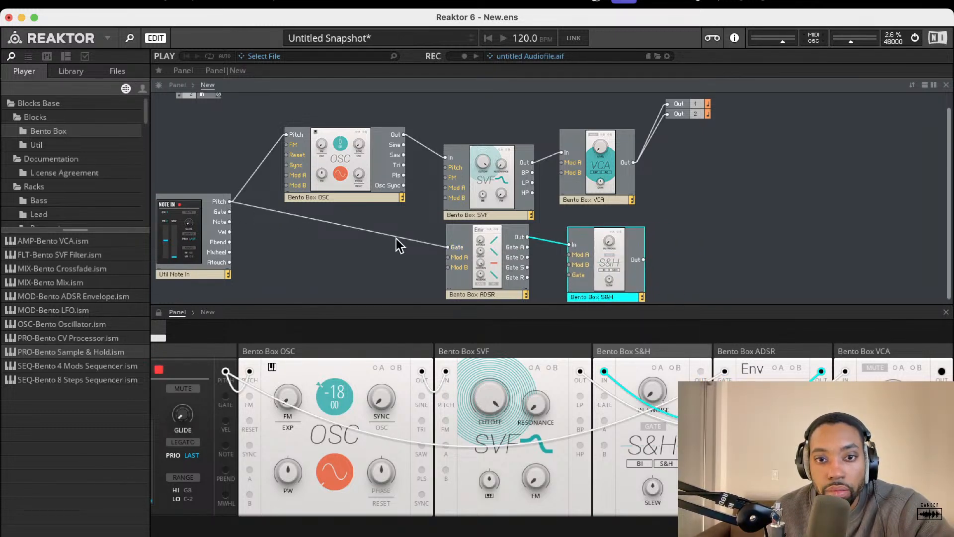
pyautogui.moveTo(293, 216); pyautogui.dragTo(229, 212)
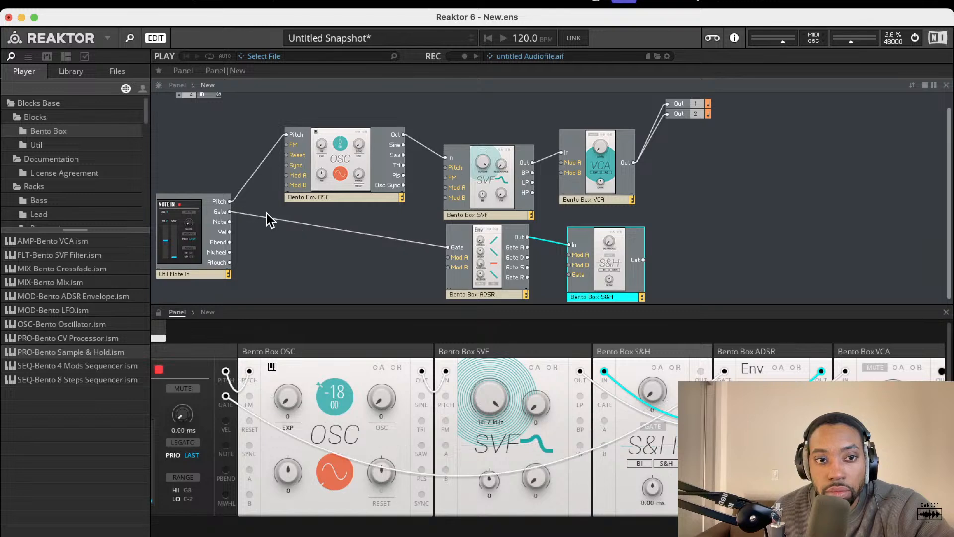
pyautogui.moveTo(527, 239); pyautogui.dragTo(562, 163)
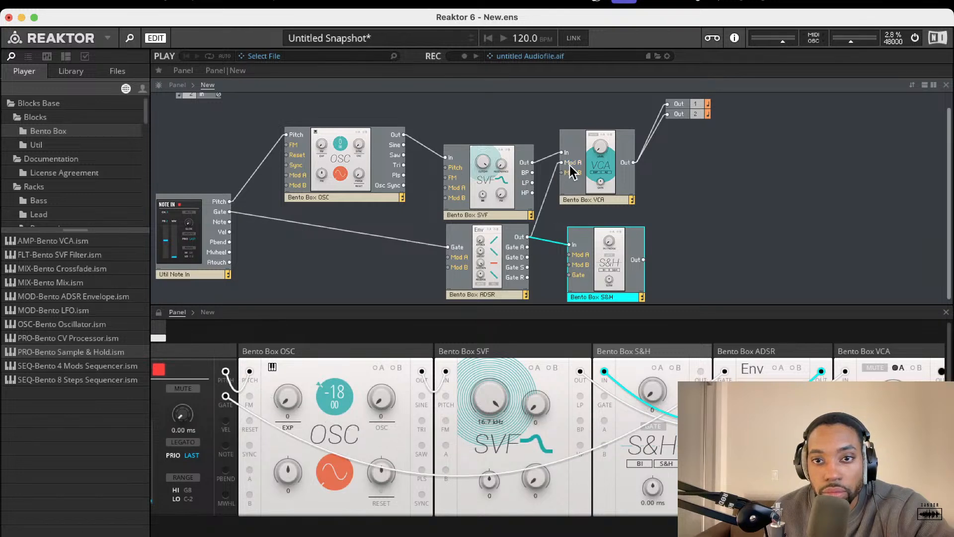
pyautogui.click(898, 368)
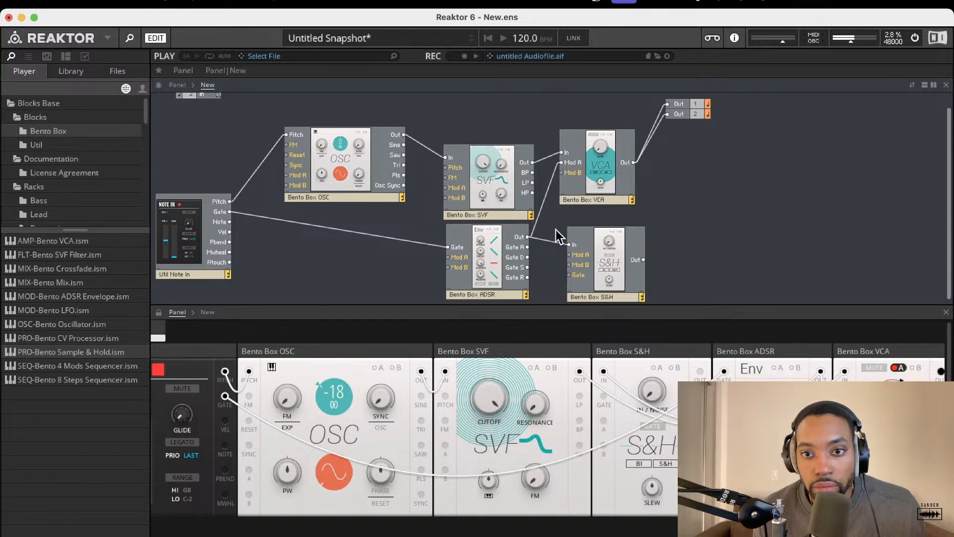
# Step: Turn up the S&H's In/Noise control and select its modulation A slot
pyautogui.hscroll(1, 657, 406)
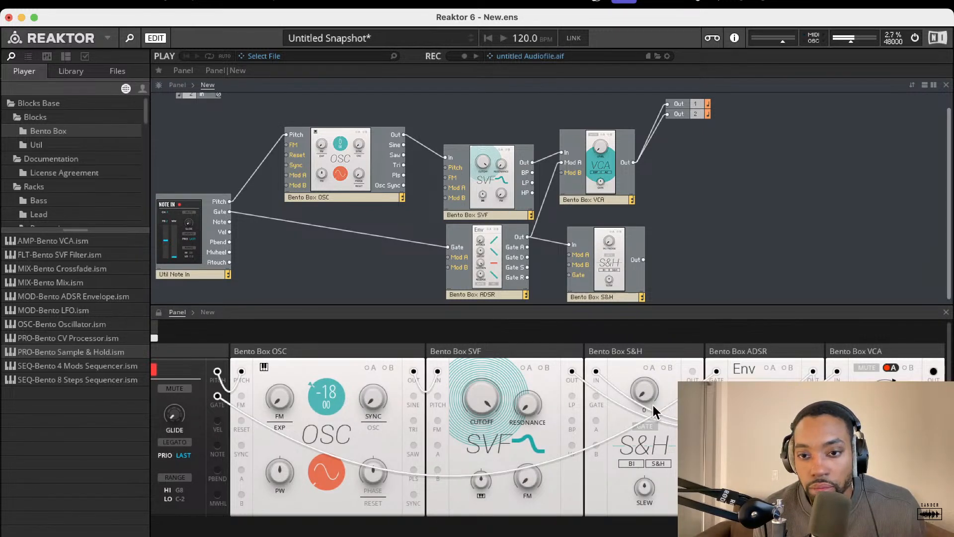
pyautogui.moveTo(646, 400); pyautogui.dragTo(644, 320)
pyautogui.click(646, 370)
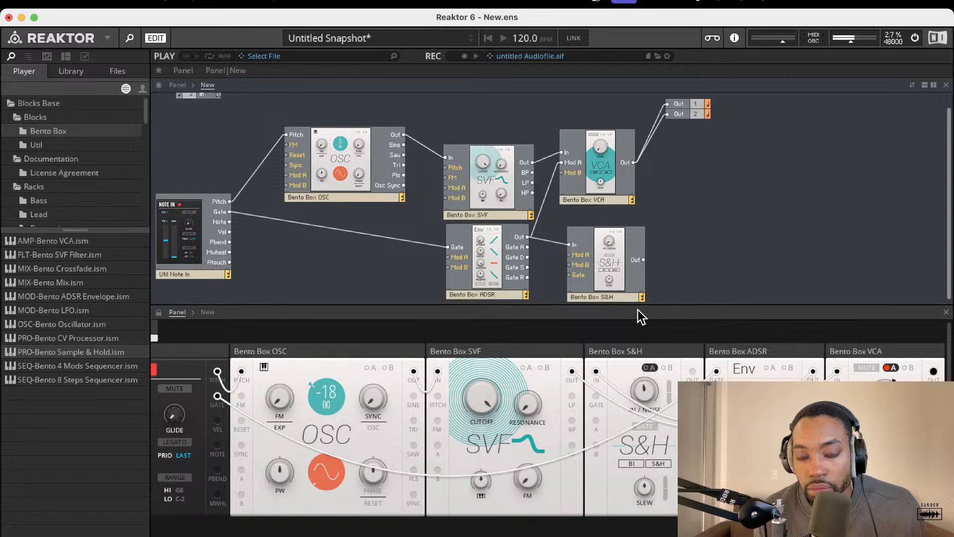
# Step: Rearrange the S&H and OSC blocks between Note In and the ADSR, and connect the oscillator's Sine output to S&H In
pyautogui.moveTo(625, 271); pyautogui.dragTo(340, 279)
pyautogui.moveTo(310, 166); pyautogui.dragTo(354, 190)
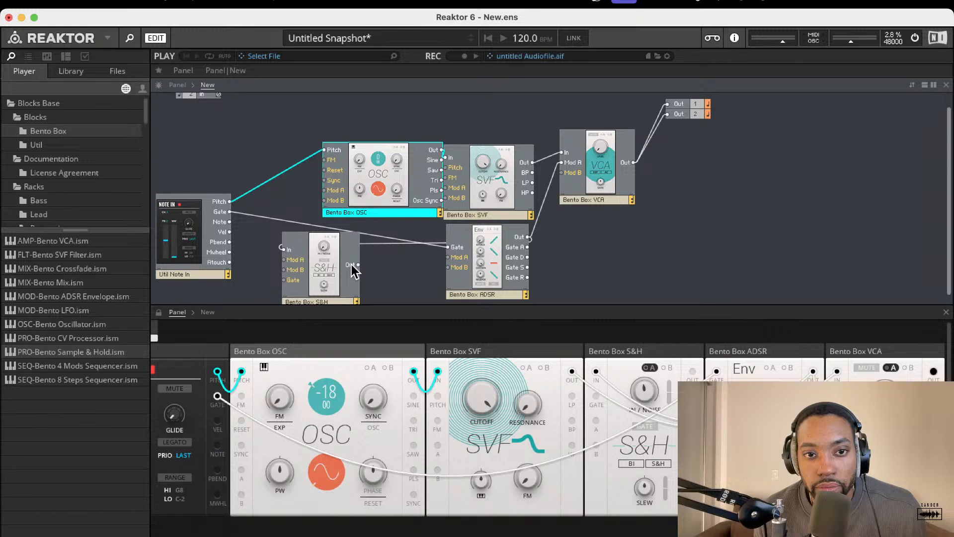
pyautogui.click(330, 261)
pyautogui.moveTo(330, 261); pyautogui.dragTo(413, 264)
pyautogui.moveTo(378, 182); pyautogui.dragTo(310, 195)
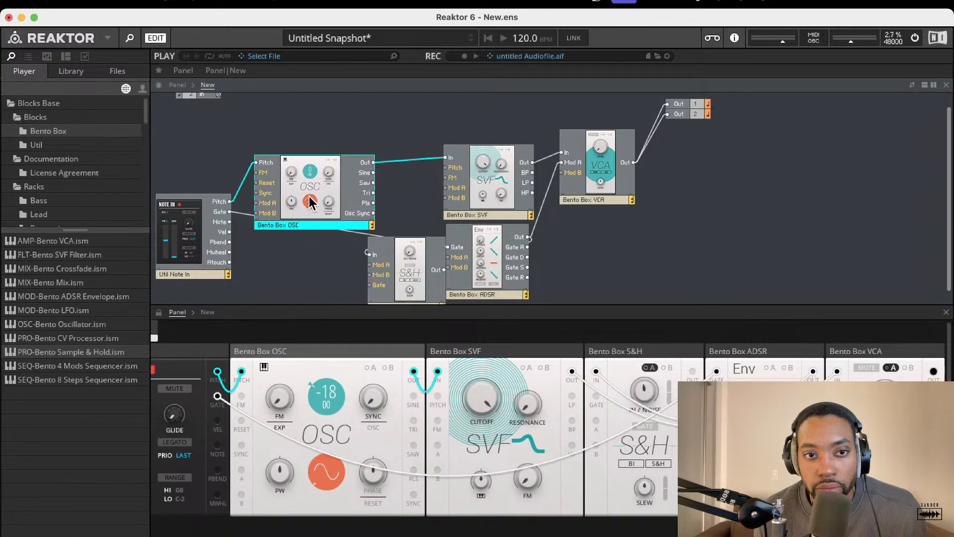
pyautogui.moveTo(363, 219); pyautogui.dragTo(373, 172)
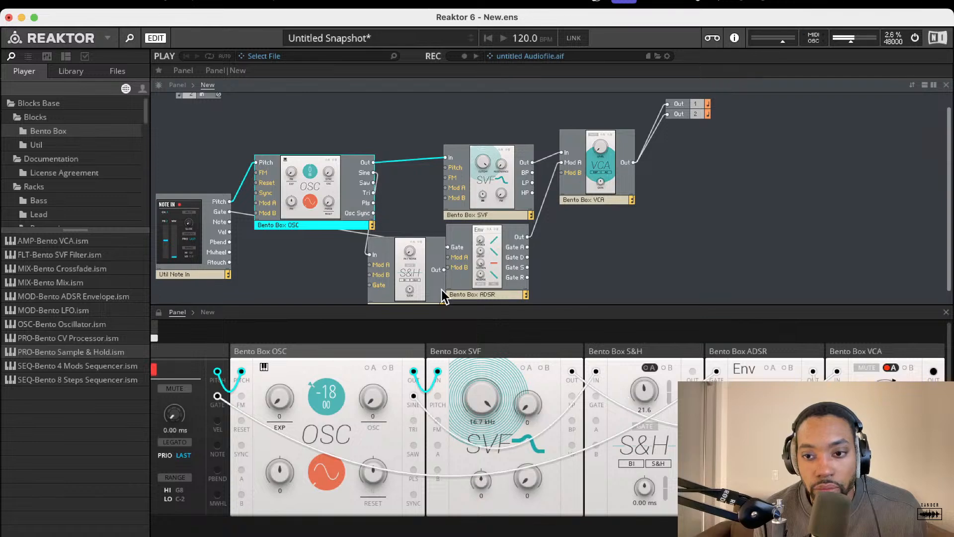
# Step: Adjust the S&H's In/Noise control with modulation A, and connect the oscillator's Sine output to S&H Mod A
pyautogui.click(646, 398)
pyautogui.click(649, 367)
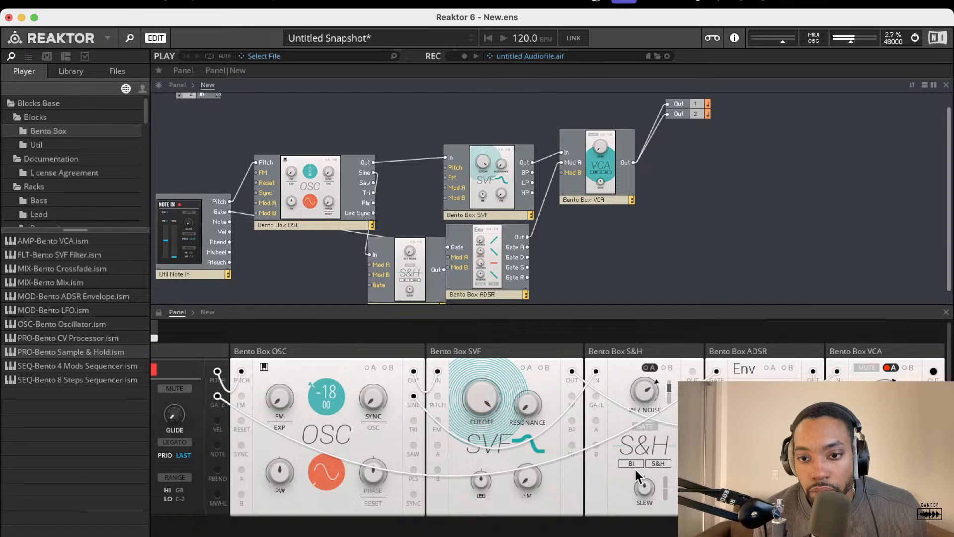
pyautogui.moveTo(402, 263); pyautogui.dragTo(432, 237)
pyautogui.moveTo(385, 216); pyautogui.dragTo(373, 173)
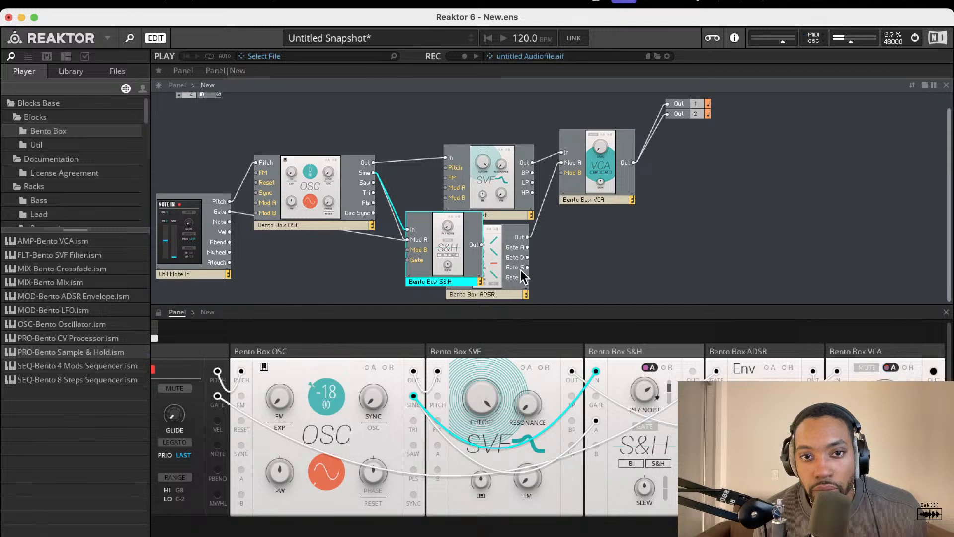
pyautogui.moveTo(390, 282); pyautogui.dragTo(391, 282)
pyautogui.moveTo(437, 248); pyautogui.dragTo(427, 273)
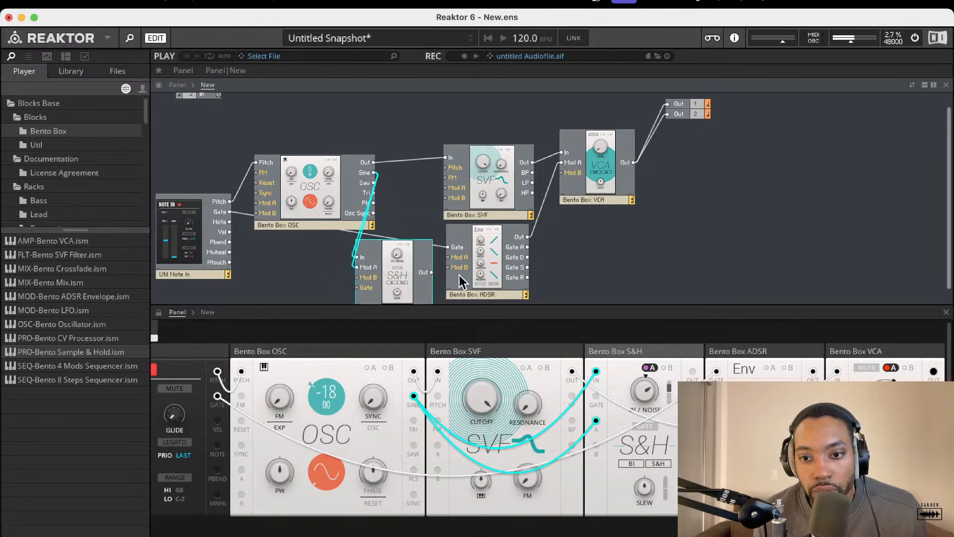
# Step: Switch the S&H to UNI and T&H modes, and delete the Sine cable from S&H In
pyautogui.click(629, 454)
pyautogui.click(658, 463)
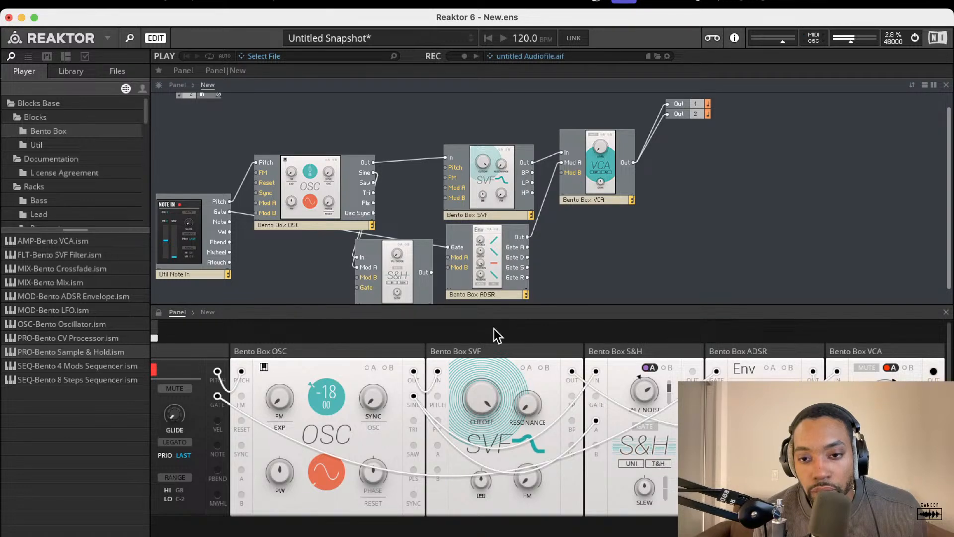
pyautogui.moveTo(393, 271); pyautogui.dragTo(393, 292)
pyautogui.click(387, 256)
pyautogui.click(359, 256)
pyautogui.press('Delete')
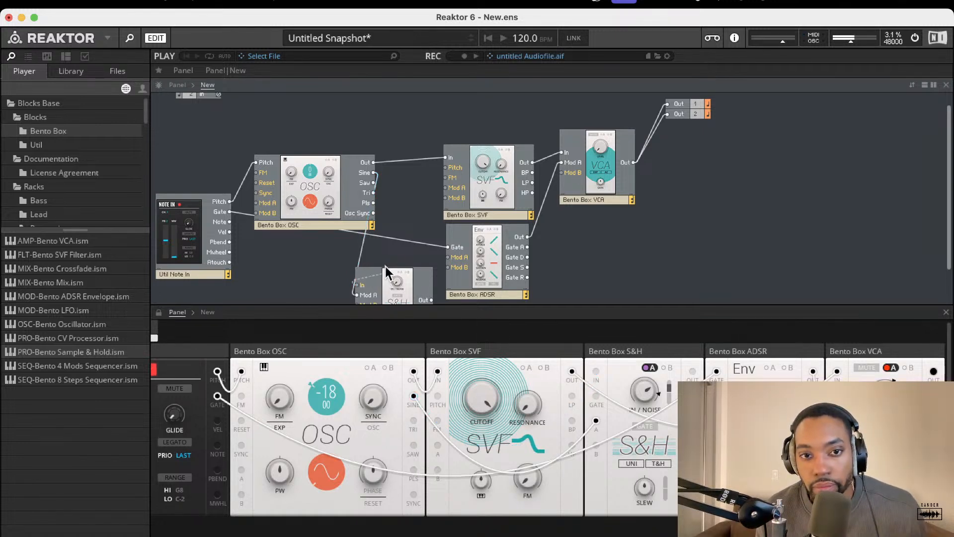
# Step: Route Note In Pitch through the S&H into SVF Pitch, and set a modulation A amount on the S&H's Slew
pyautogui.moveTo(375, 290); pyautogui.dragTo(230, 212)
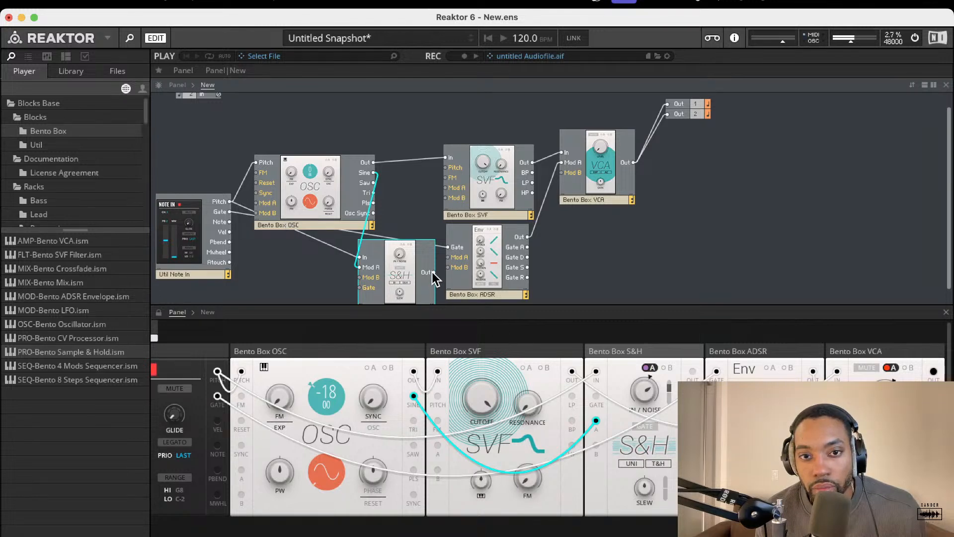
pyautogui.moveTo(435, 273); pyautogui.dragTo(453, 169)
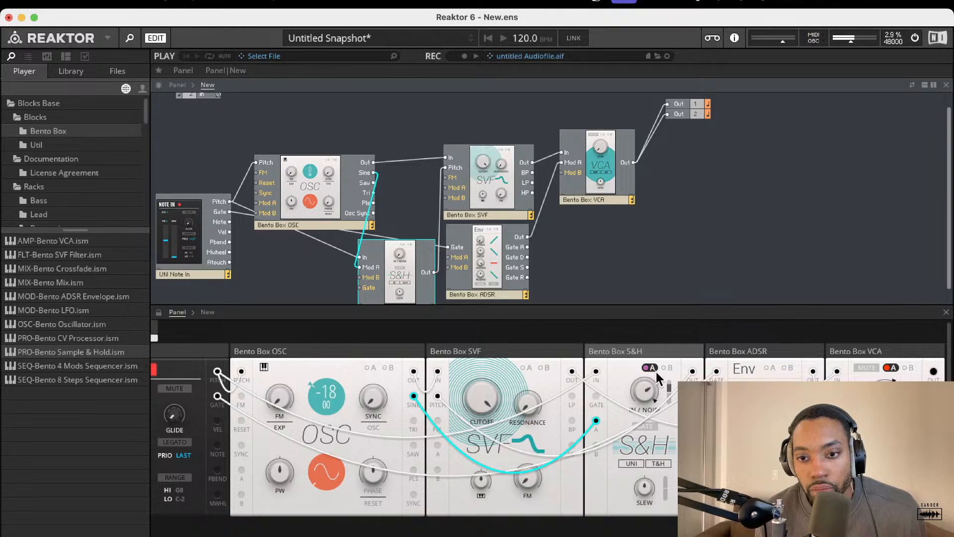
pyautogui.click(665, 484)
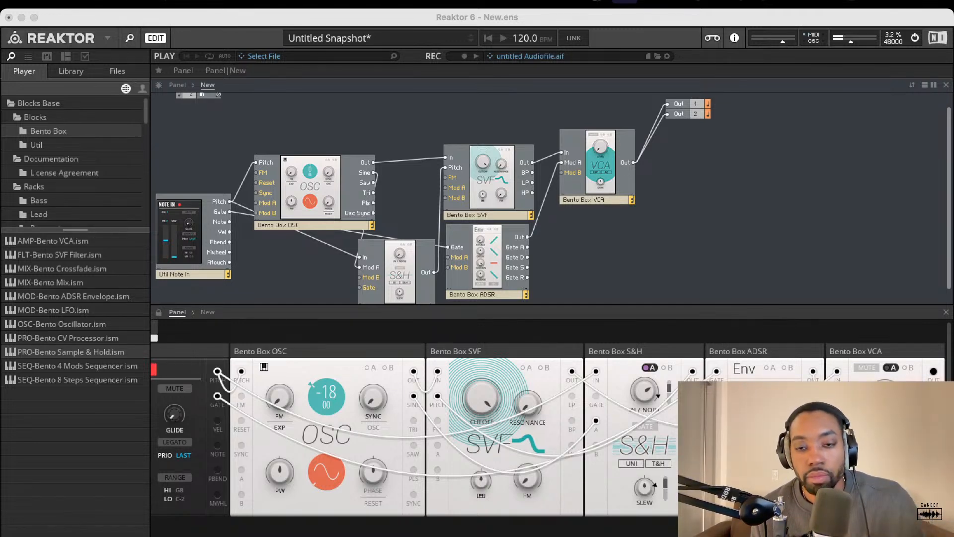
# Step: Enlarge the panel view slightly, then lower the SVF cutoff and raise the oscillator's pitch to about 5.96
pyautogui.moveTo(571, 305); pyautogui.dragTo(571, 303)
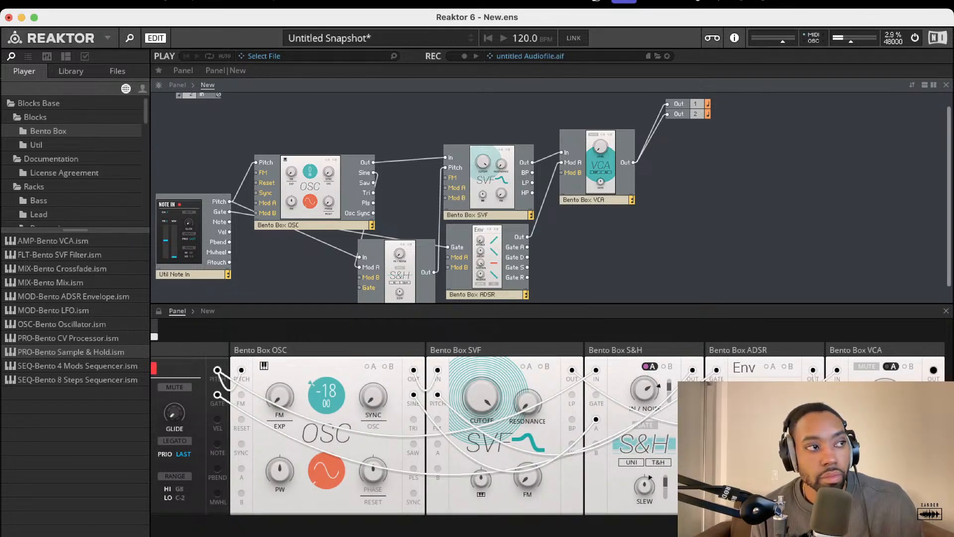
pyautogui.moveTo(633, 303); pyautogui.dragTo(631, 298)
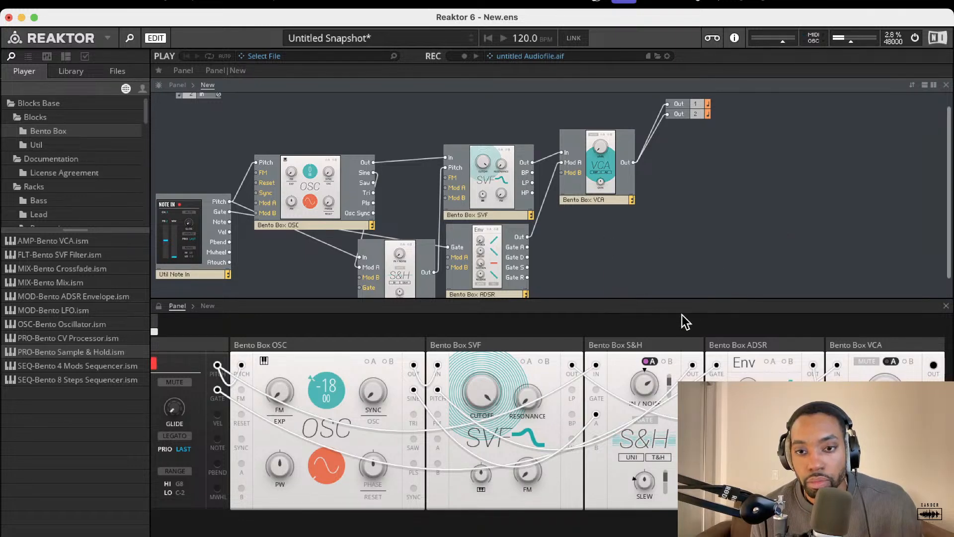
pyautogui.moveTo(482, 400); pyautogui.dragTo(486, 426)
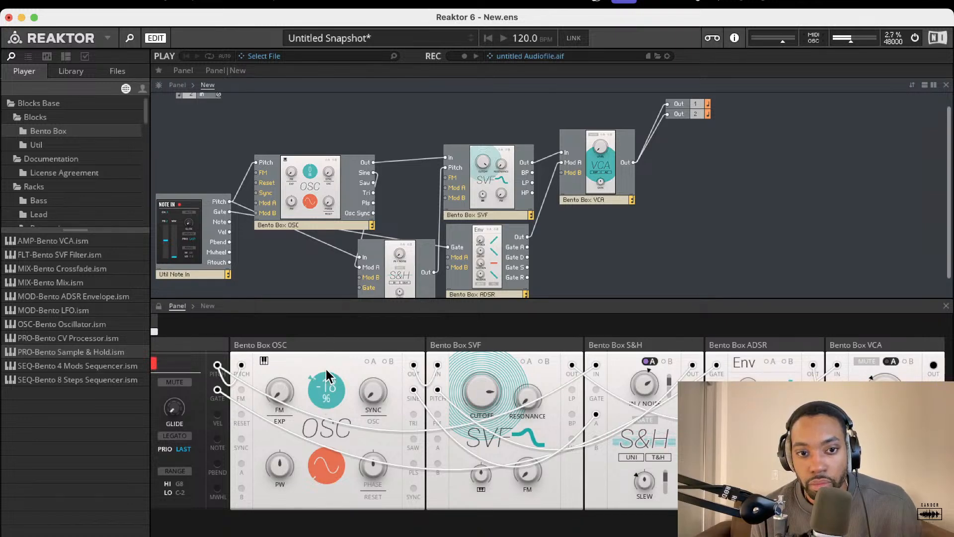
pyautogui.moveTo(326, 376); pyautogui.dragTo(322, 268)
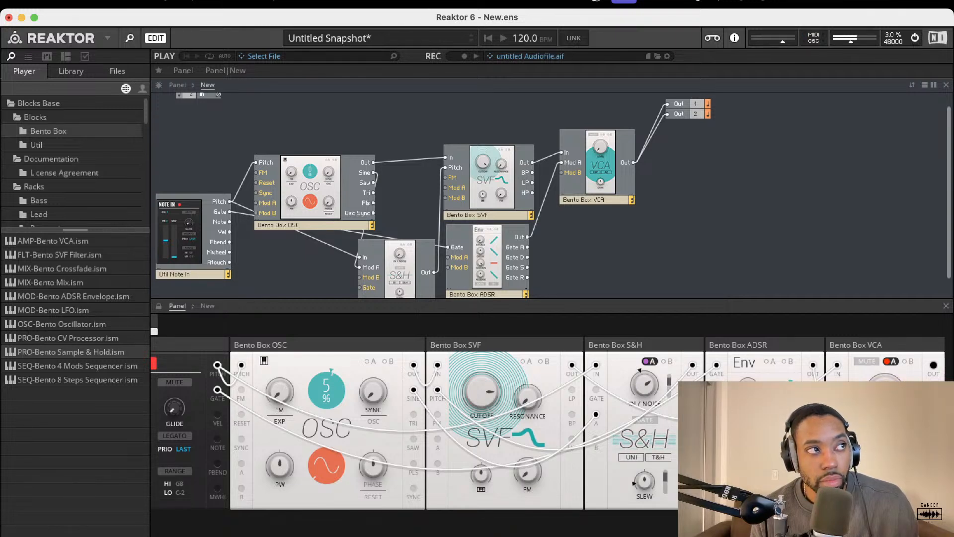
# Step: Add a Bento LFO block ahead of the S&H and connect its Out to S&H In
pyautogui.scroll(-1, 375, 214)
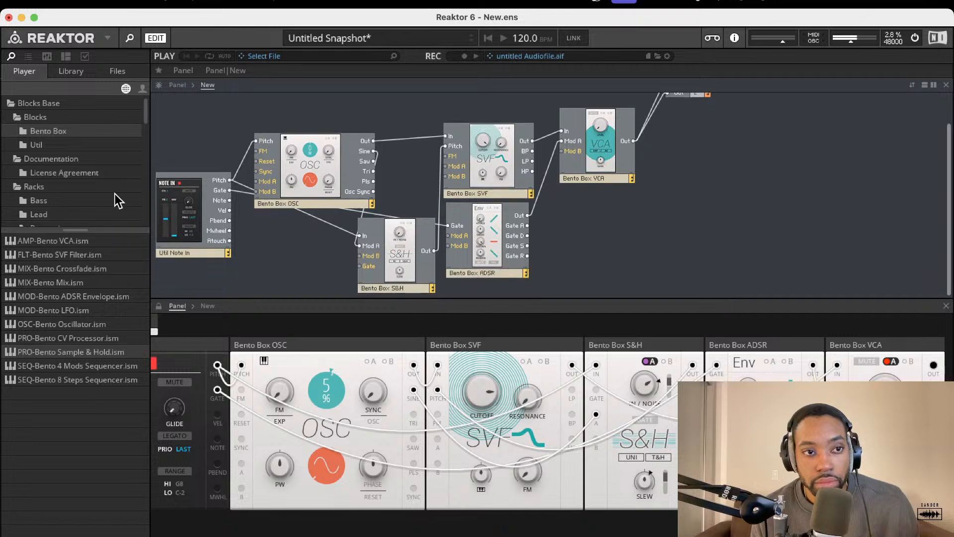
pyautogui.scroll(-2, 70, 164)
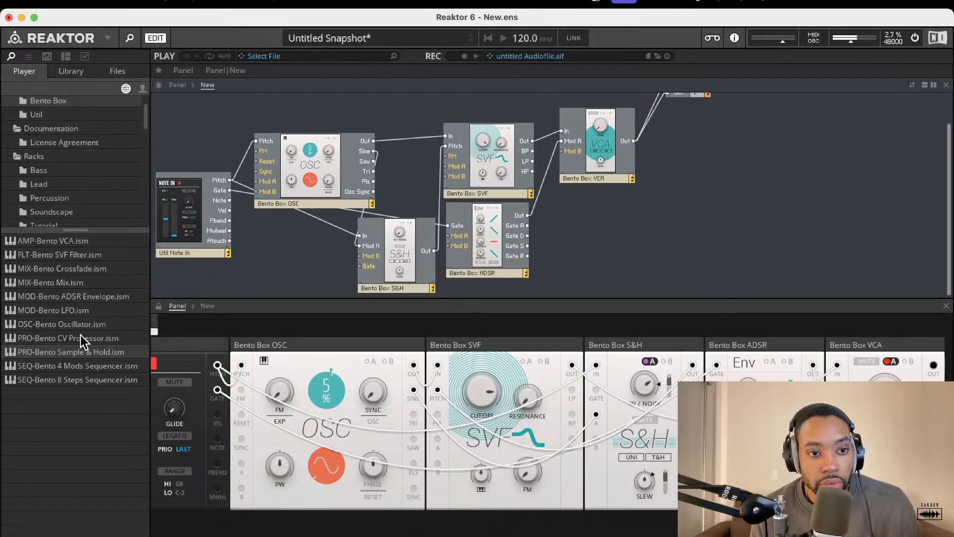
pyautogui.moveTo(79, 310); pyautogui.dragTo(360, 235)
pyautogui.moveTo(269, 254); pyautogui.dragTo(288, 250)
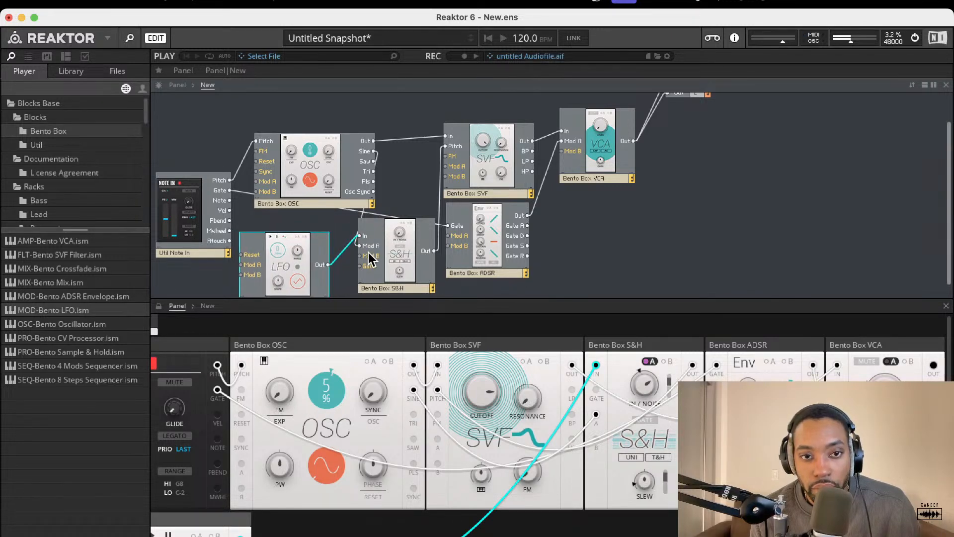
# Step: Set the LFO's rate to 56.71 Hz and move its block slightly closer to the S&H
pyautogui.scroll(-3, 298, 441)
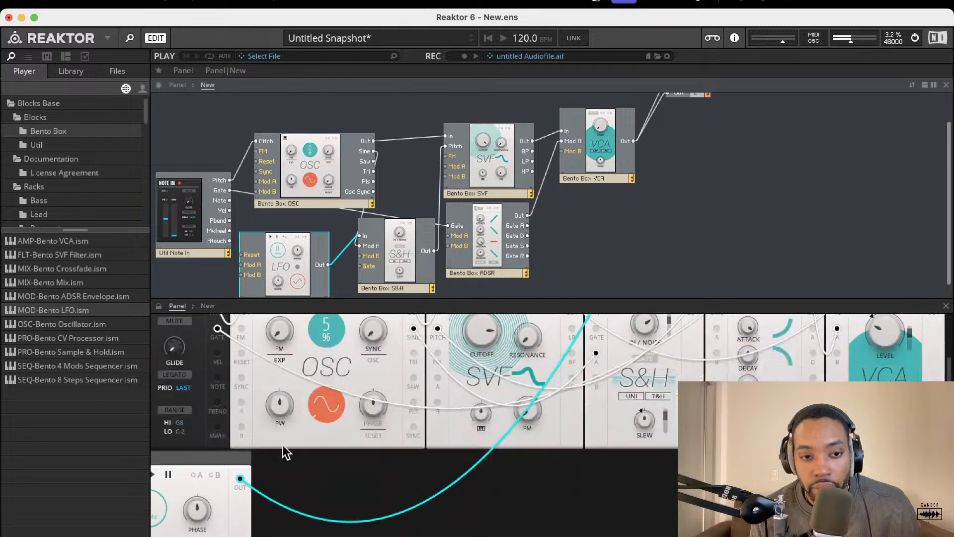
pyautogui.hscroll(-3, 208, 503)
pyautogui.moveTo(210, 502); pyautogui.dragTo(251, 403)
pyautogui.moveTo(274, 266); pyautogui.dragTo(293, 248)
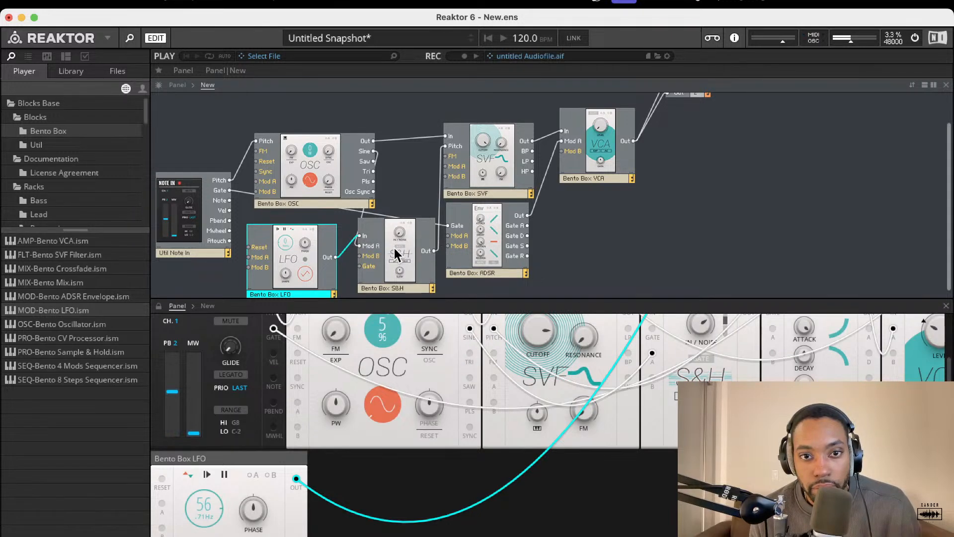
# Step: Set the S&H's In/Noise control to 0
pyautogui.click(546, 324)
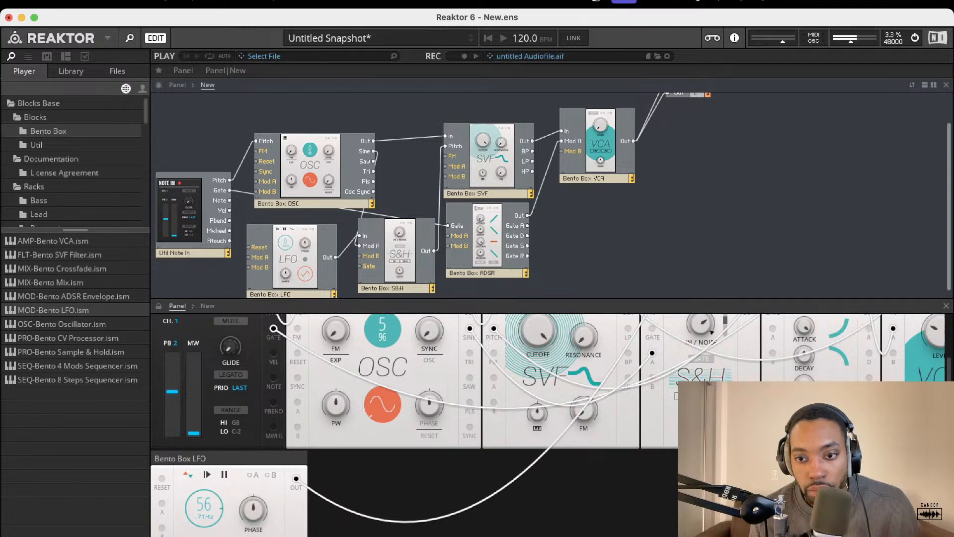
pyautogui.moveTo(701, 325); pyautogui.dragTo(701, 318)
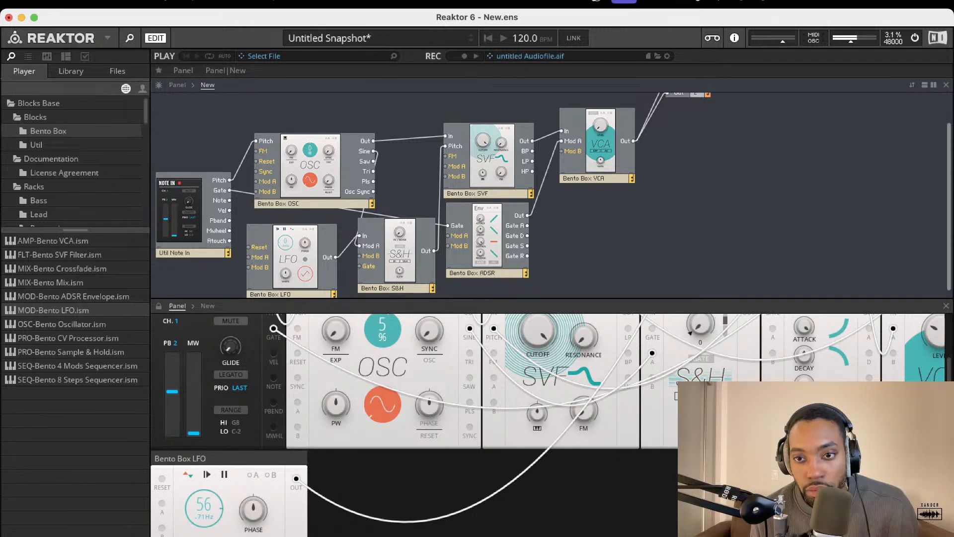
pyautogui.scroll(3, 686, 354)
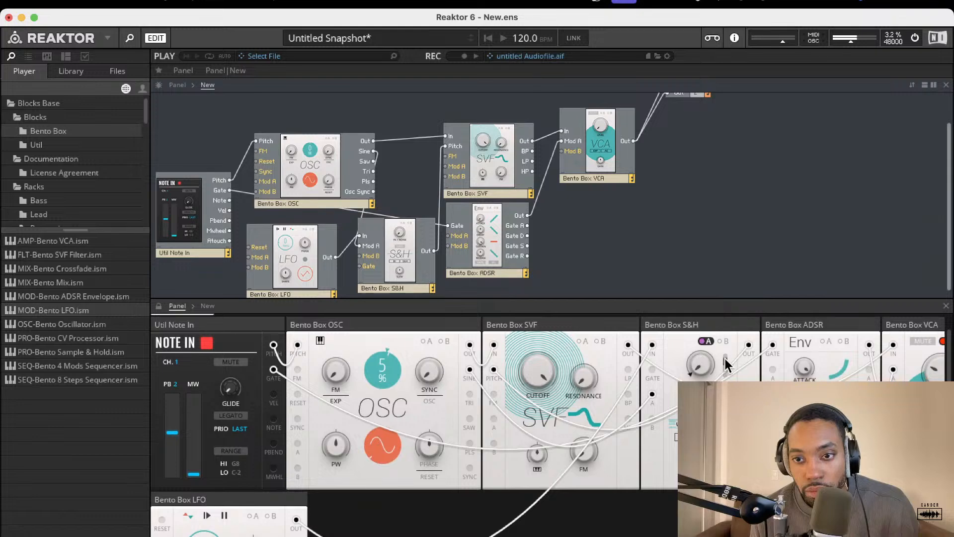
# Step: Disconnect the oscillator's Sine output from the S&H's Mod A, and raise the S&H's In/Noise control
pyautogui.moveTo(393, 249); pyautogui.dragTo(418, 254)
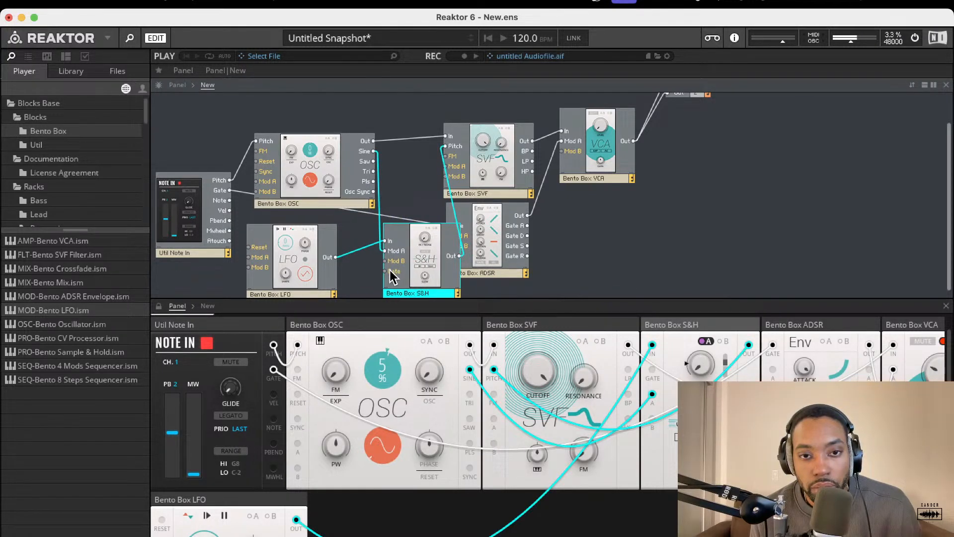
pyautogui.click(374, 203)
pyautogui.click(389, 197)
pyautogui.click(380, 201)
pyautogui.press('Delete')
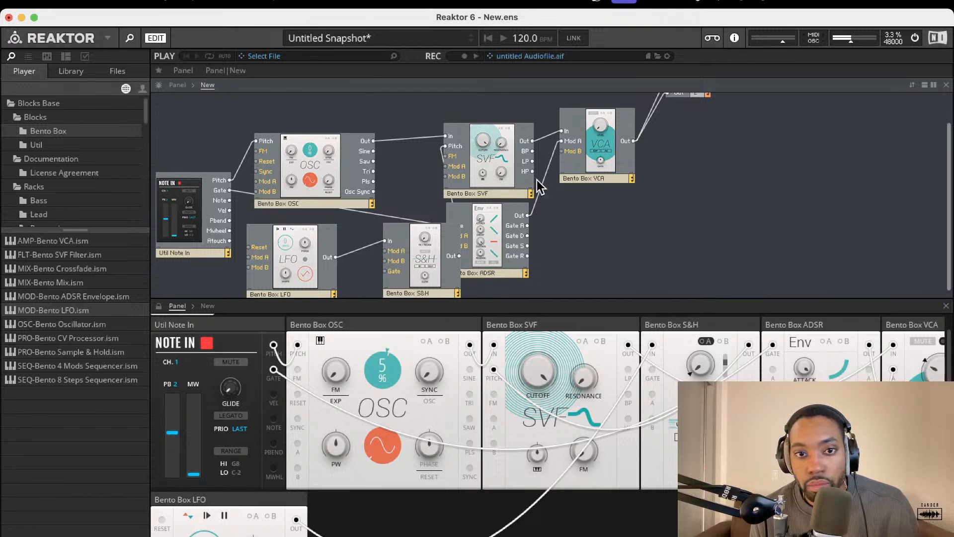
pyautogui.moveTo(420, 247); pyautogui.dragTo(392, 245)
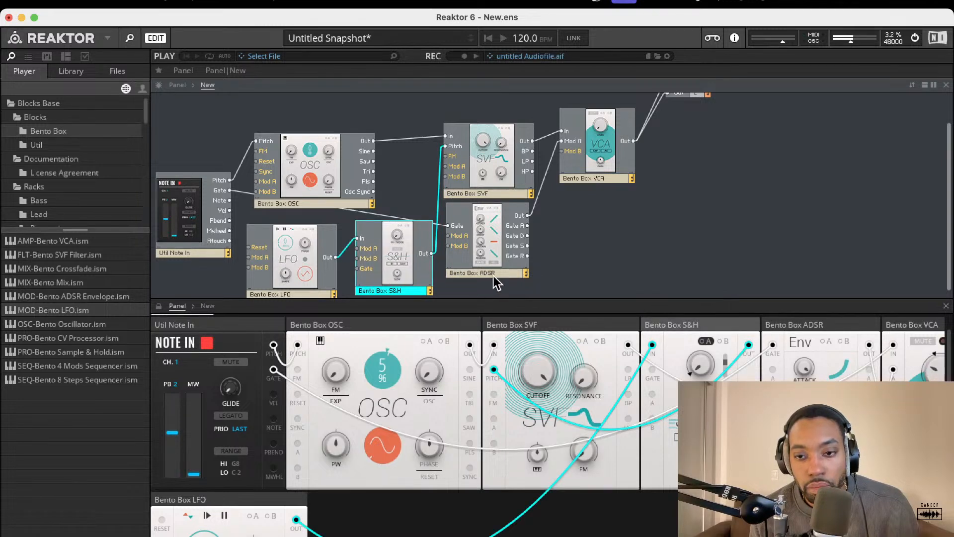
pyautogui.moveTo(694, 367); pyautogui.dragTo(707, 244)
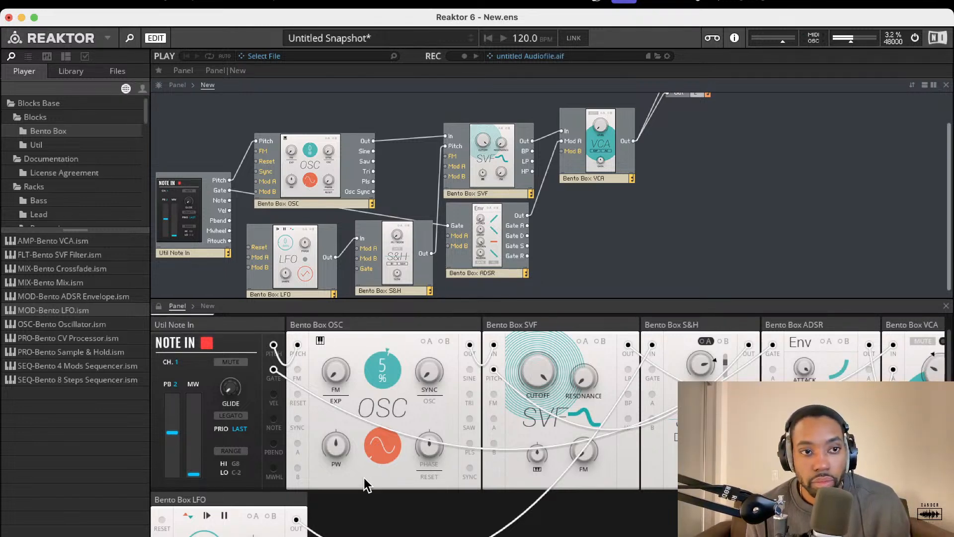
# Step: Try adding a Noise module below the VCA, and delete it
pyautogui.doubleClick(616, 276)
pyautogui.write('noise')
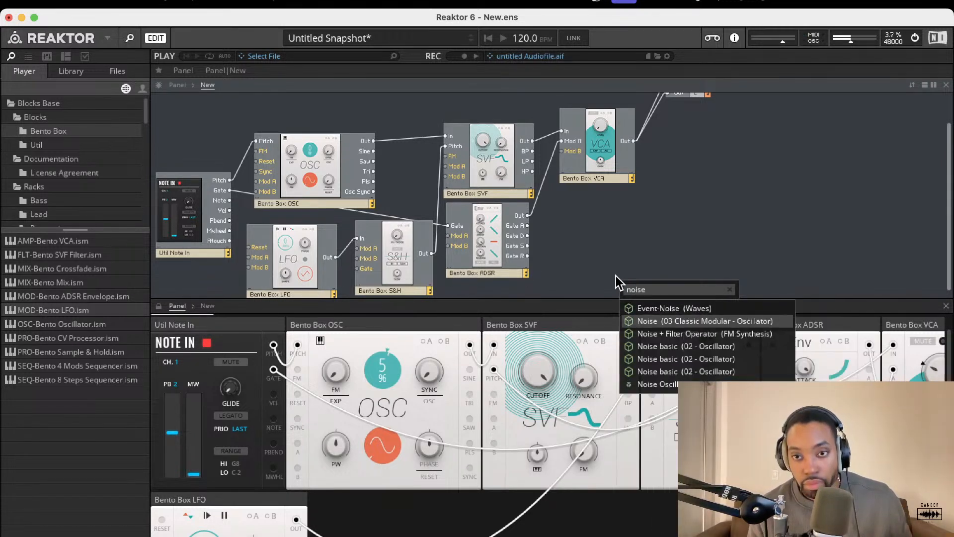
pyautogui.click(649, 372)
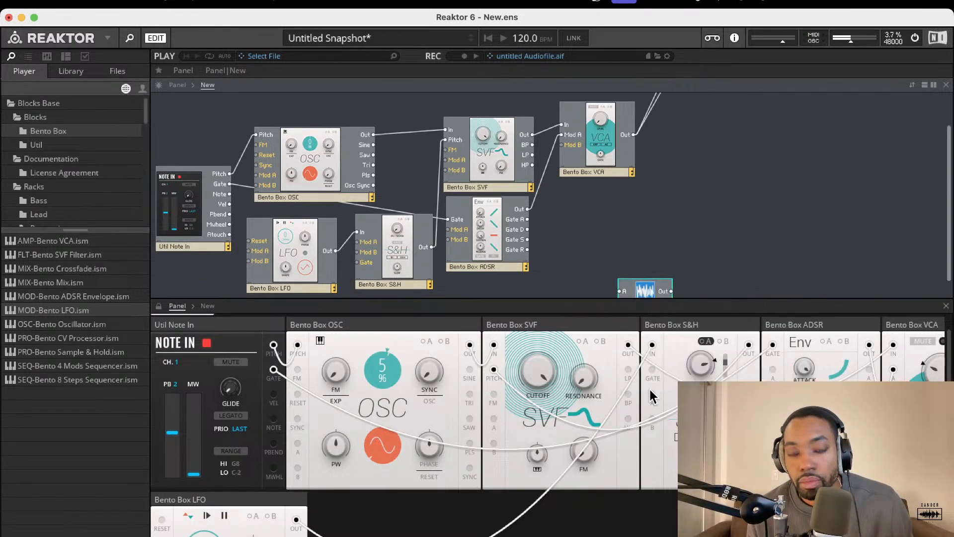
pyautogui.moveTo(645, 290); pyautogui.dragTo(596, 230)
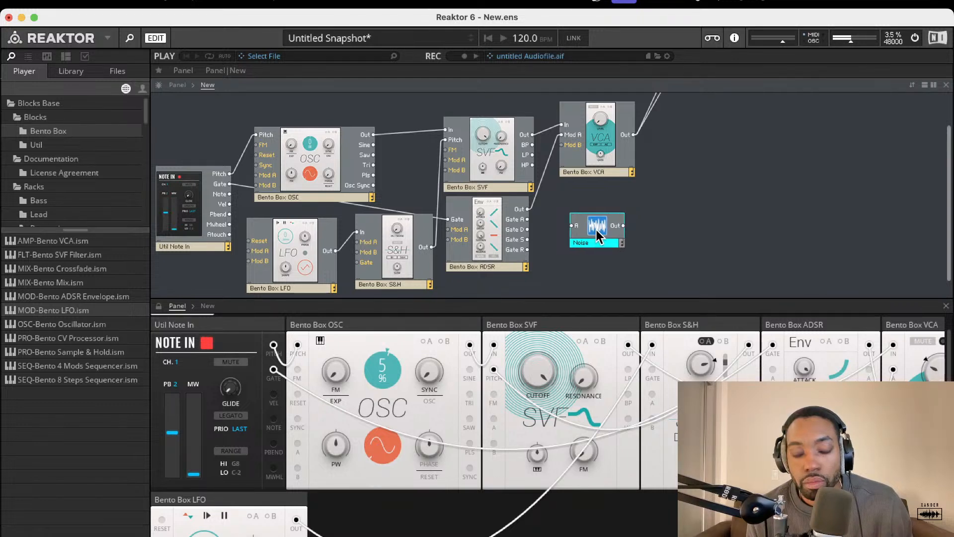
pyautogui.press('Delete')
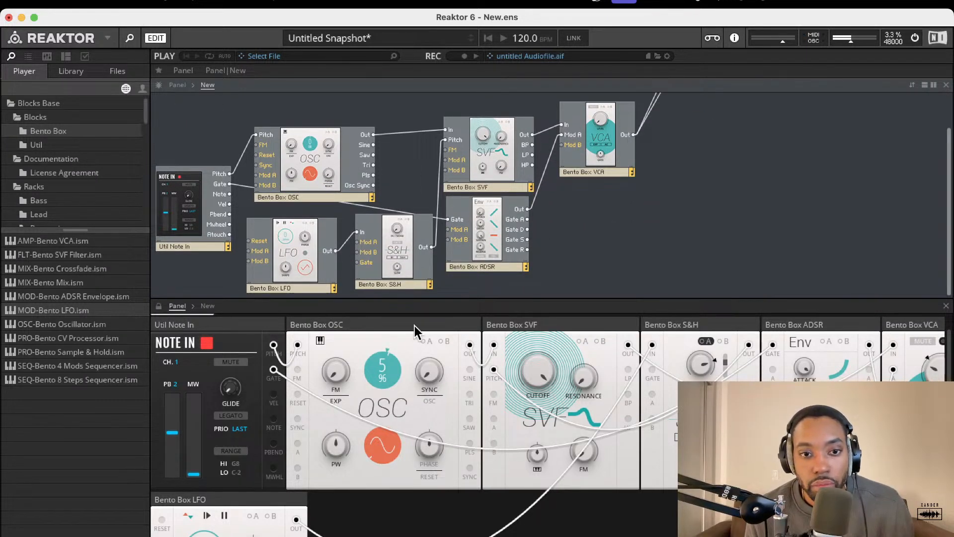
# Step: Move the LFO's front panel between the SVF and S&H panels
pyautogui.moveTo(416, 300); pyautogui.dragTo(415, 165)
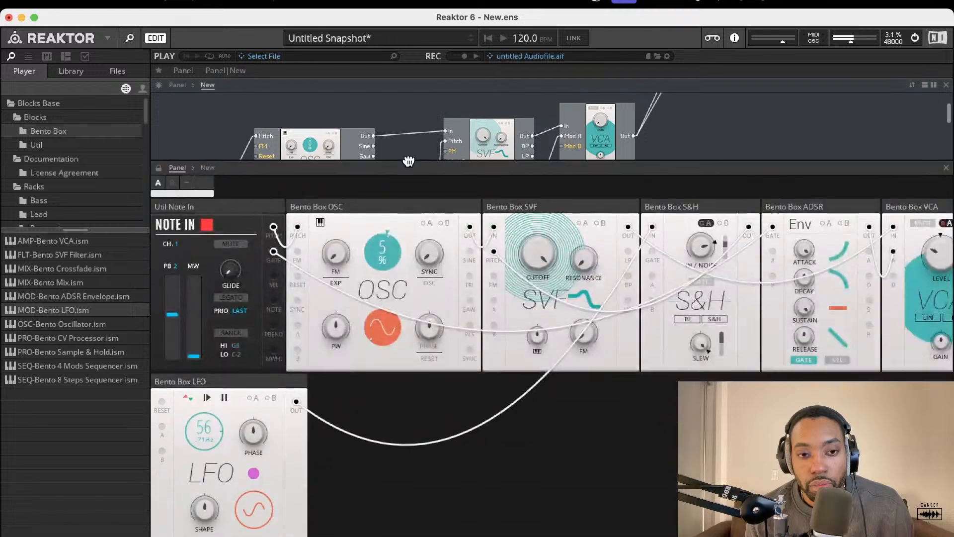
pyautogui.moveTo(241, 376); pyautogui.dragTo(782, 214)
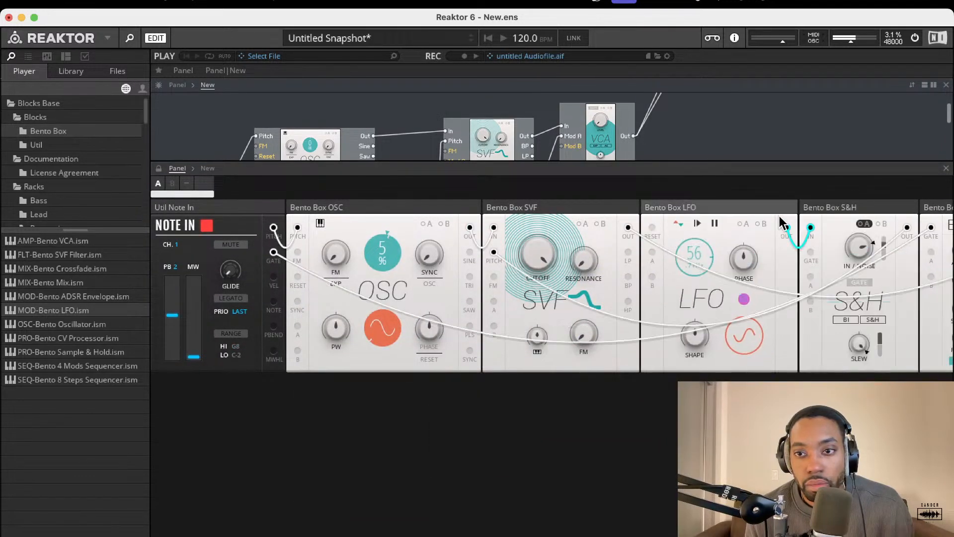
pyautogui.hscroll(5, 669, 271)
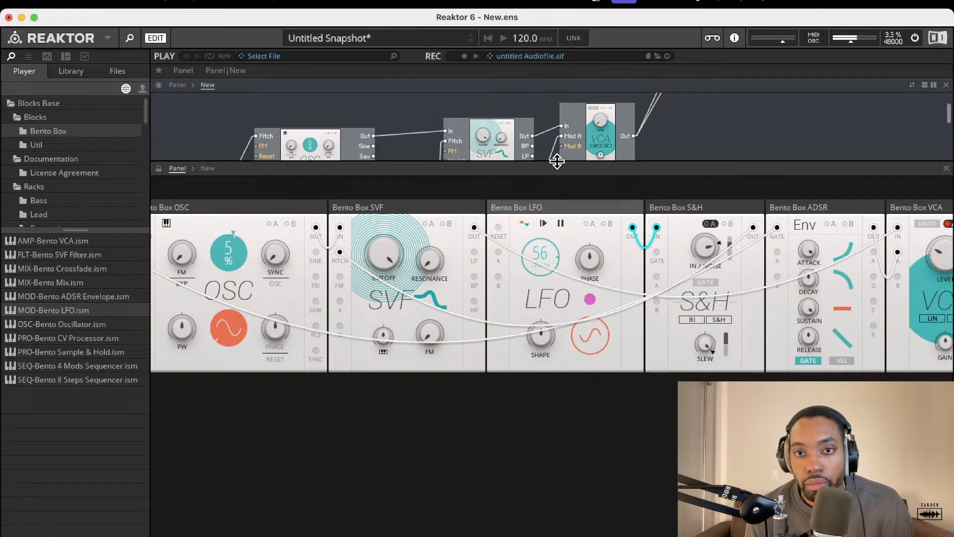
pyautogui.moveTo(556, 161); pyautogui.dragTo(554, 317)
# Step: Delete the S&H block and undo the deletion
pyautogui.click(382, 270)
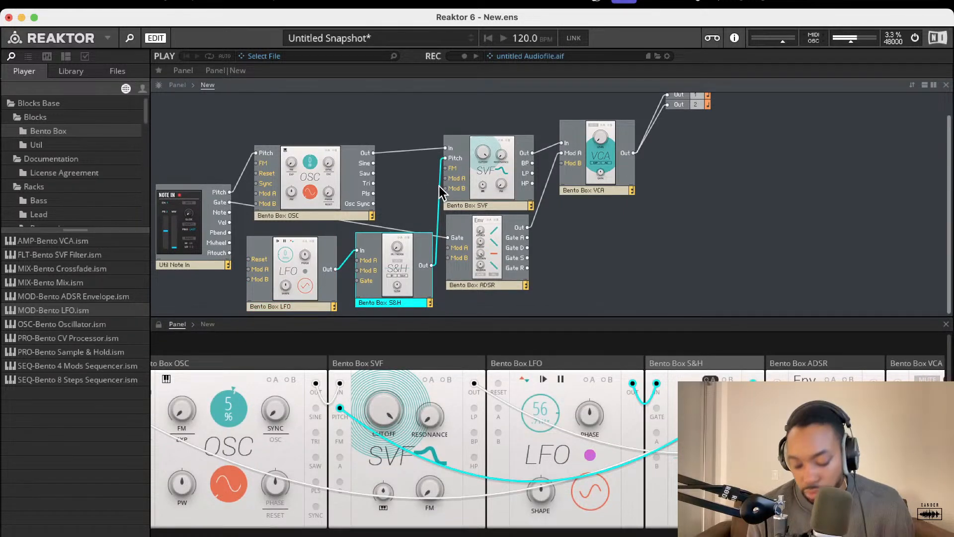
pyautogui.press('Delete')
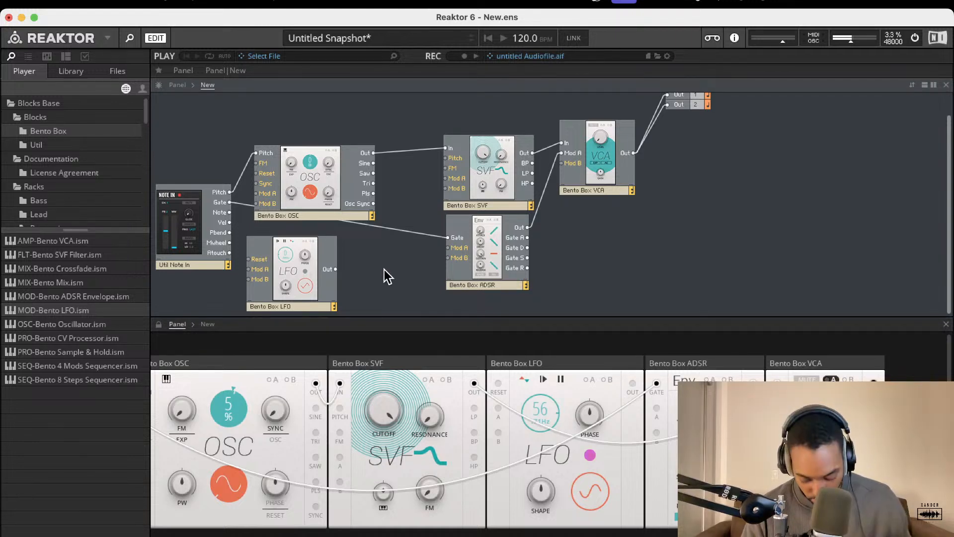
pyautogui.press('super+z')
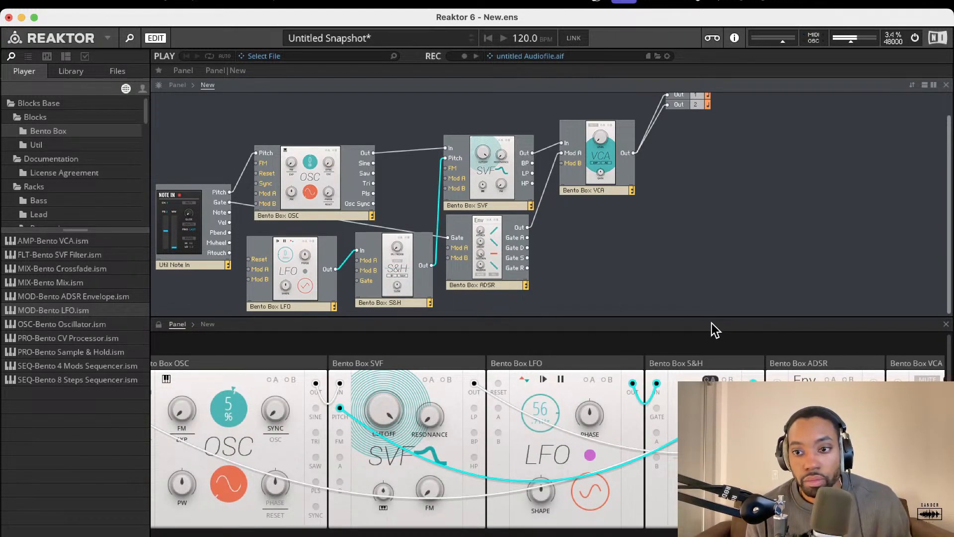
# Step: Connect the oscillator's Saw output to the S&H's Mod A input
pyautogui.click(715, 413)
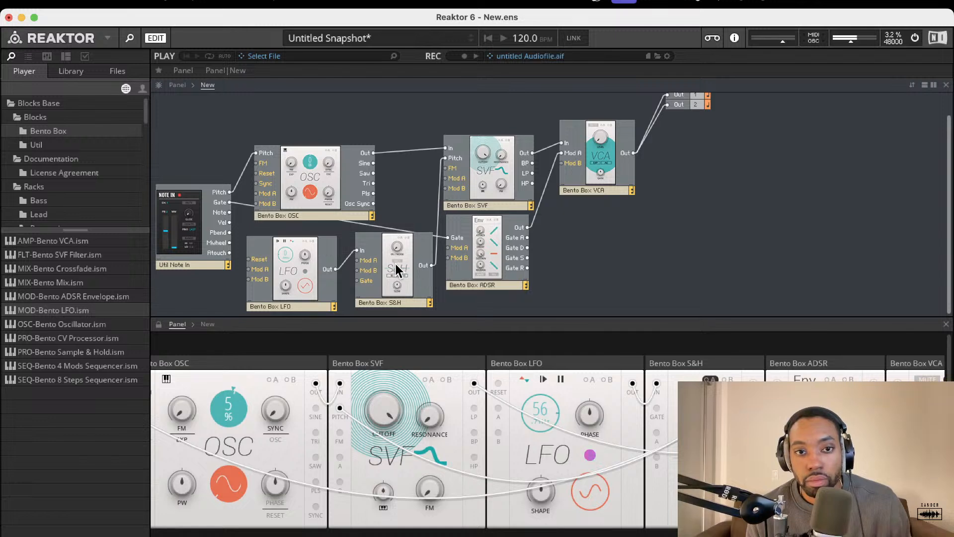
pyautogui.moveTo(357, 260); pyautogui.dragTo(374, 173)
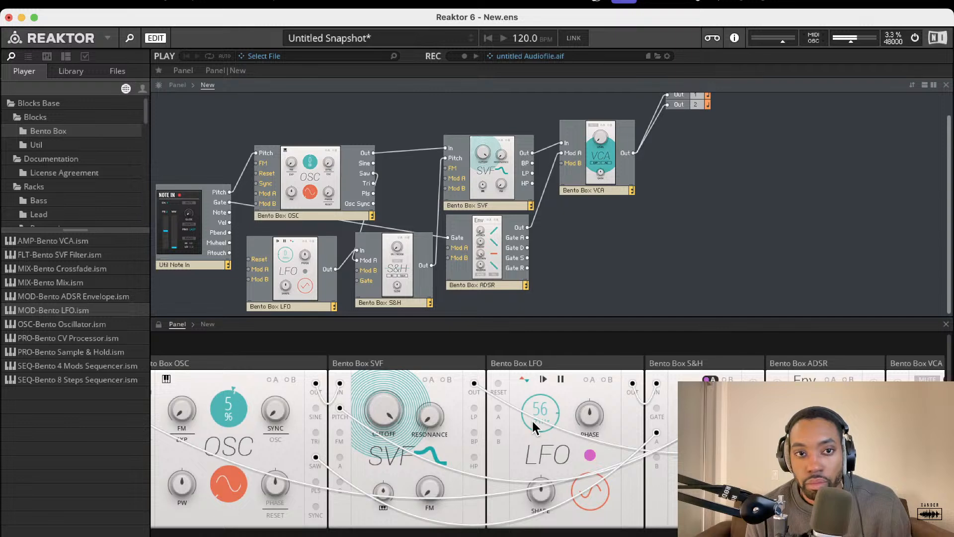
pyautogui.hscroll(-2, 318, 422)
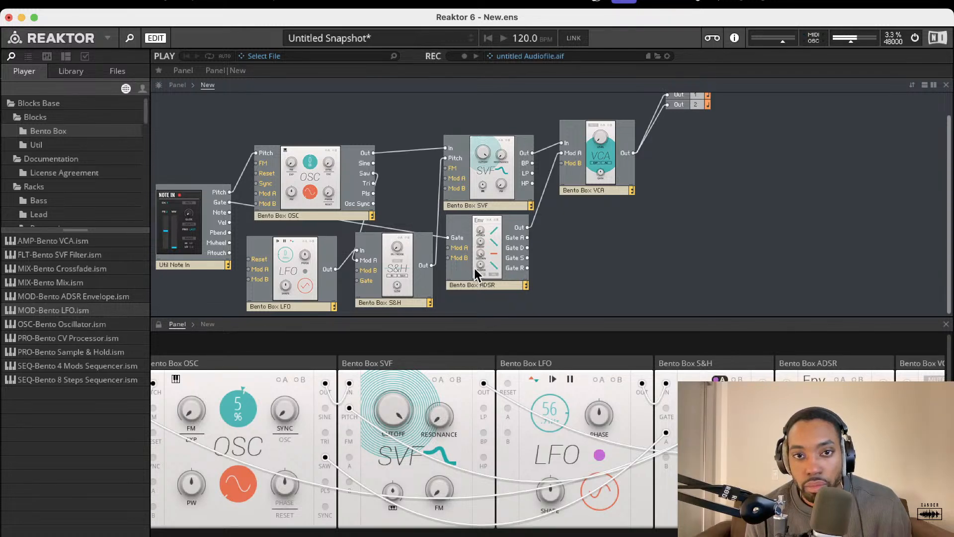
# Step: Route the S&H's Out to main outputs 1 and 2 in place of the VCA, and slightly lower the master volume
pyautogui.click(432, 267)
pyautogui.moveTo(432, 267); pyautogui.dragTo(670, 101)
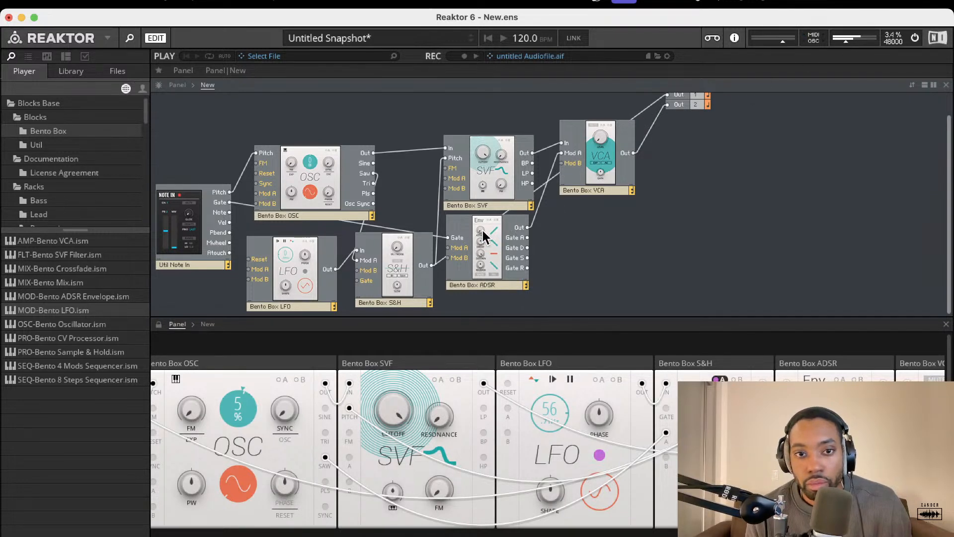
pyautogui.moveTo(472, 240)
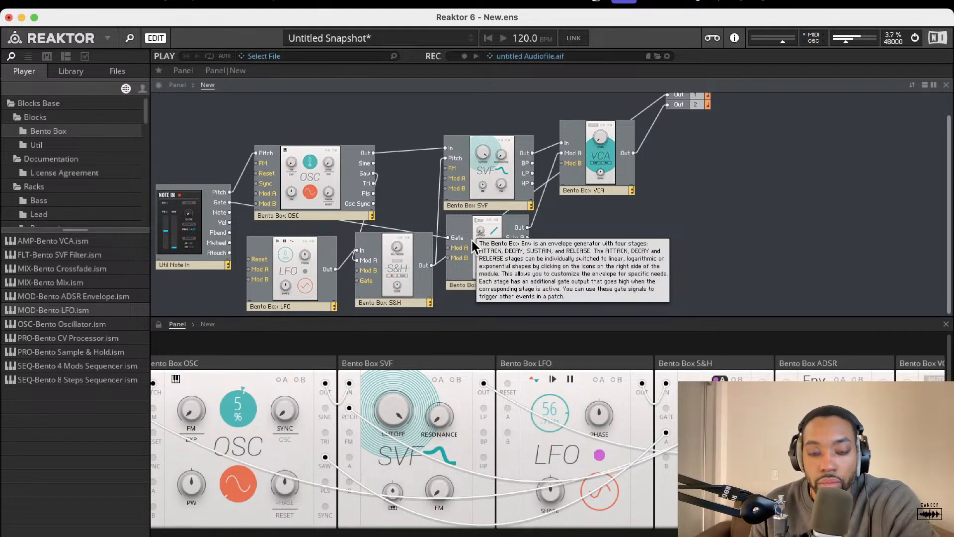
pyautogui.moveTo(431, 266); pyautogui.dragTo(669, 105)
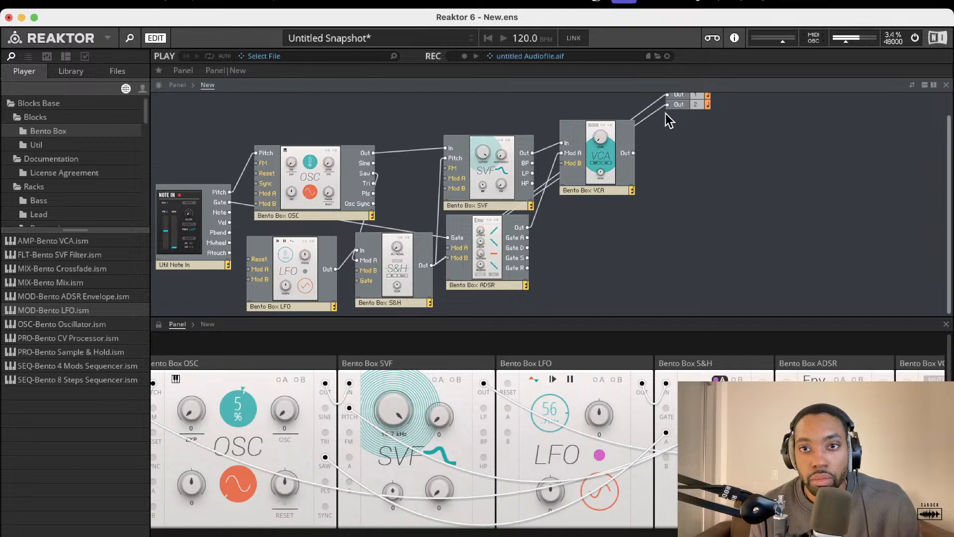
pyautogui.moveTo(843, 42); pyautogui.dragTo(838, 46)
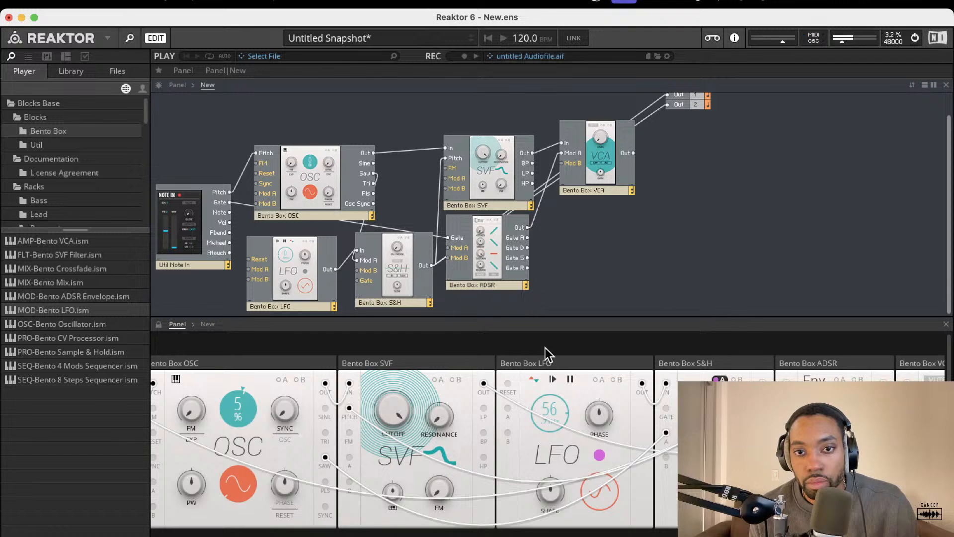
# Step: Rearrange the structure: shift the ADSR lower, place the S&H beyond the VCA and the LFO beneath the VCA
pyautogui.moveTo(500, 269); pyautogui.dragTo(526, 299)
pyautogui.moveTo(394, 270); pyautogui.dragTo(703, 177)
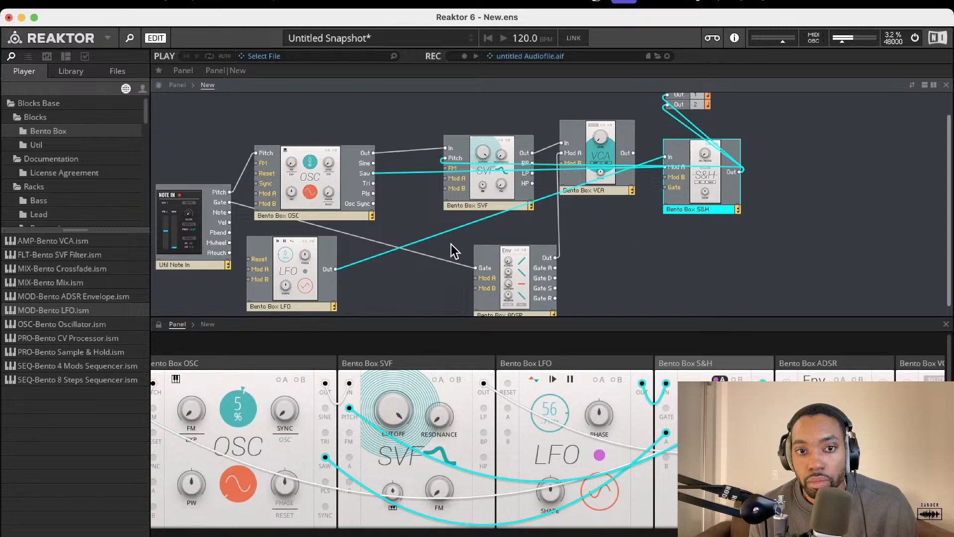
pyautogui.moveTo(282, 257); pyautogui.dragTo(616, 273)
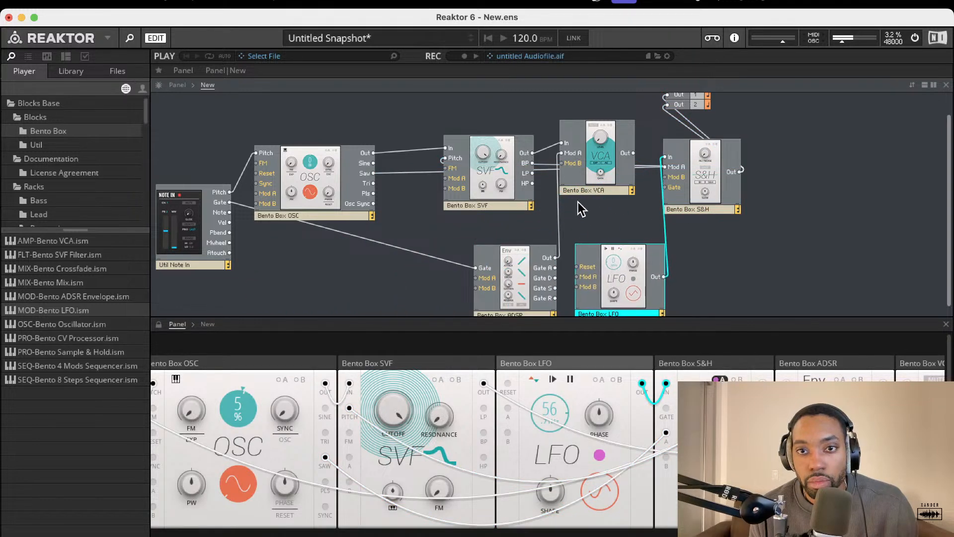
# Step: Set the LFO's rate to 100 Hz and nudge the VCA block slightly away from the SVF
pyautogui.moveTo(595, 179); pyautogui.dragTo(603, 203)
pyautogui.moveTo(554, 400); pyautogui.dragTo(571, 281)
pyautogui.moveTo(600, 204); pyautogui.dragTo(595, 174)
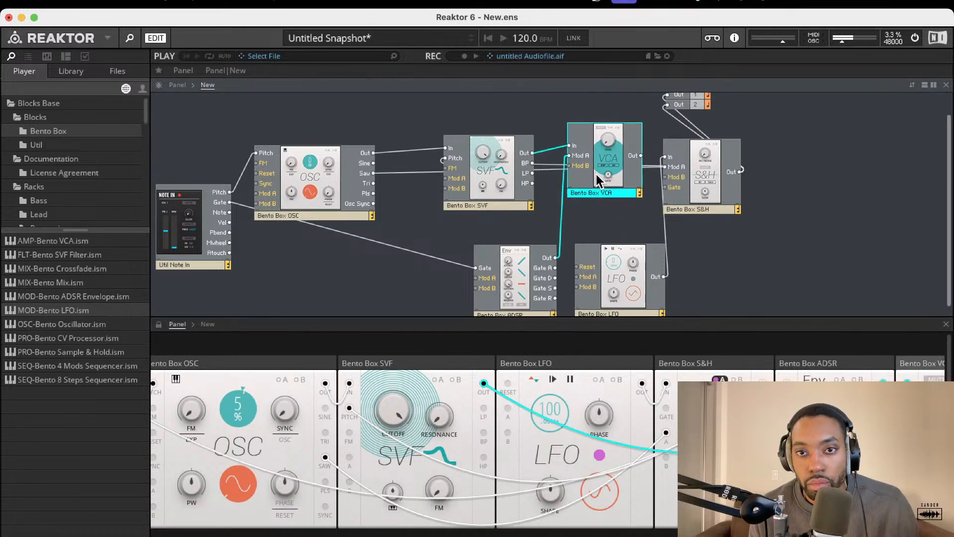
# Step: Remove the ADSR and SVF cables feeding the VCA, and move the VCA block out of the signal path
pyautogui.click(586, 211)
pyautogui.click(561, 222)
pyautogui.press('Delete')
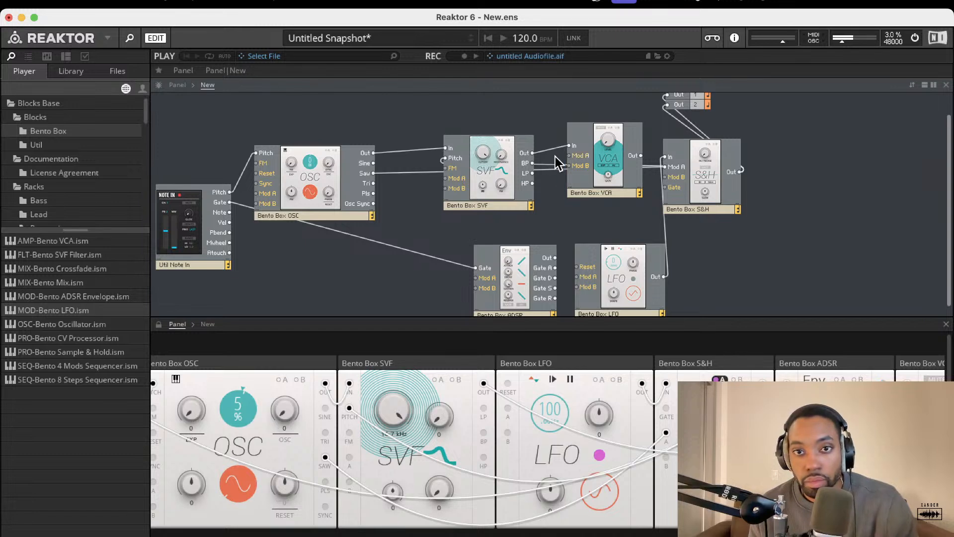
pyautogui.moveTo(586, 144); pyautogui.dragTo(573, 94)
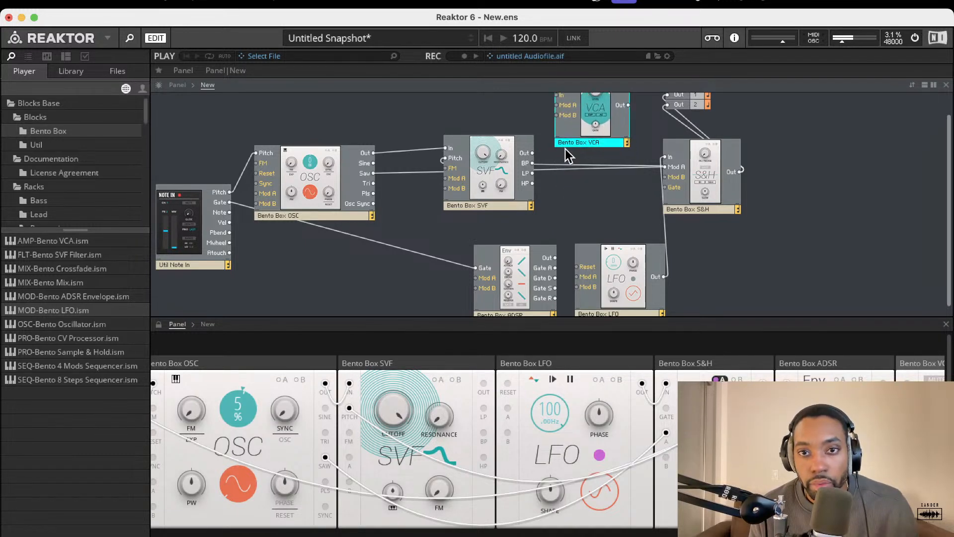
# Step: Connect the SVF's Out to the S&H's In, and park the VCA and ADSR blocks below the main chain
pyautogui.moveTo(532, 153); pyautogui.dragTo(666, 157)
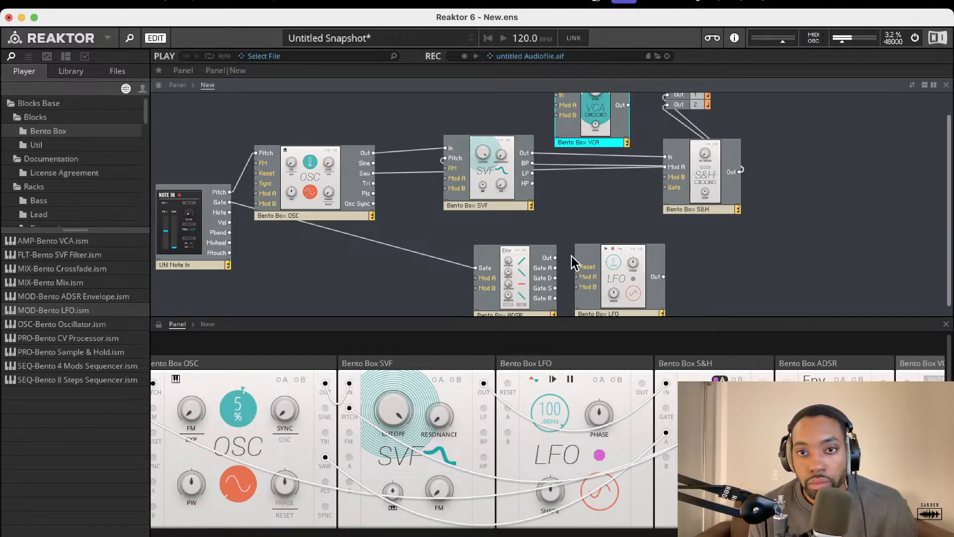
pyautogui.moveTo(598, 127); pyautogui.dragTo(402, 318)
pyautogui.moveTo(514, 290); pyautogui.dragTo(479, 315)
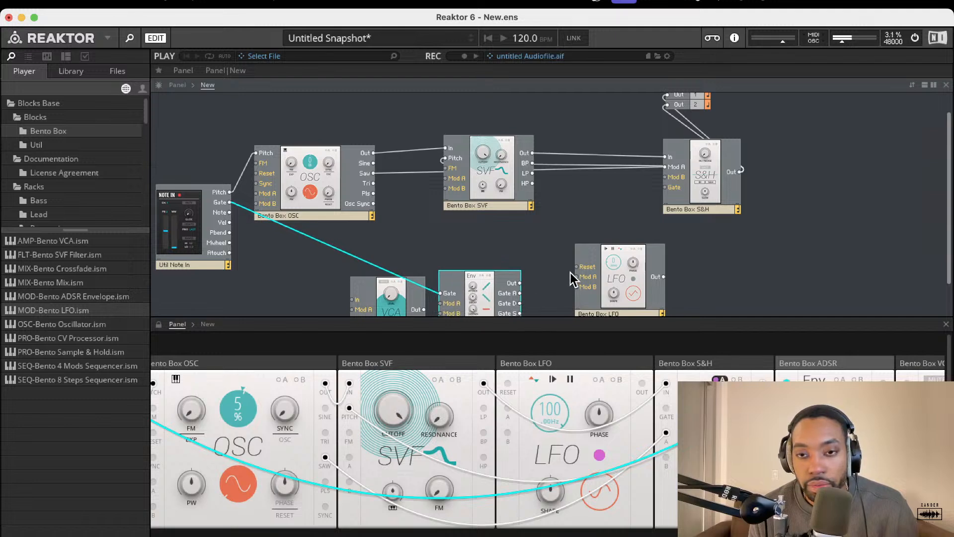
# Step: Move the LFO block below the SVF, connect its Out to the S&H's Mod B, and set its rate to 0.03 Hz
pyautogui.scroll(2, 571, 272)
pyautogui.moveTo(613, 300); pyautogui.dragTo(665, 203)
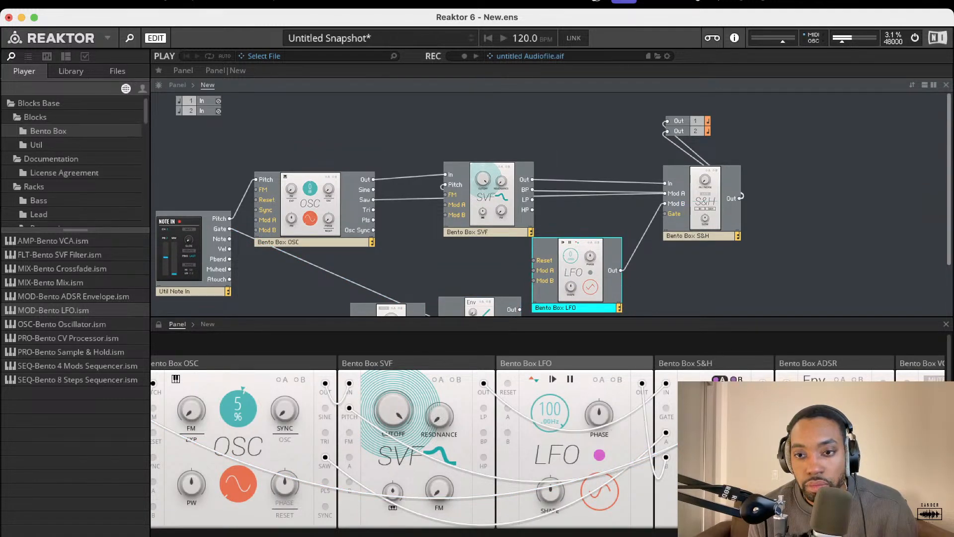
pyautogui.click(715, 415)
pyautogui.moveTo(551, 420); pyautogui.dragTo(559, 536)
# Step: Remove the cable between the LFO's Out and the S&H's Mod B
pyautogui.click(605, 248)
pyautogui.click(639, 235)
pyautogui.press('Delete')
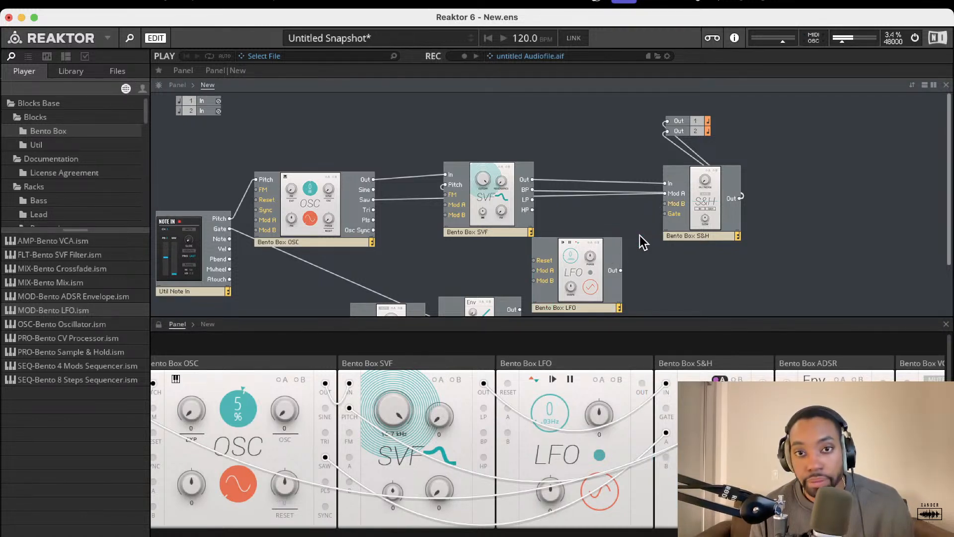
pyautogui.click(718, 398)
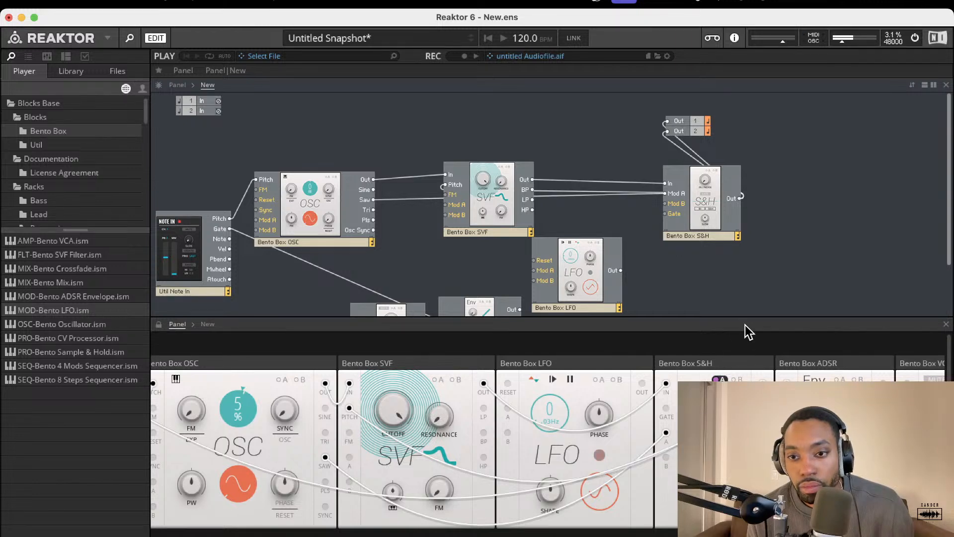
# Step: Lower the oscillator's pitch to about -35.96
pyautogui.moveTo(239, 400); pyautogui.dragTo(270, 371)
pyautogui.moveTo(258, 431); pyautogui.dragTo(261, 535)
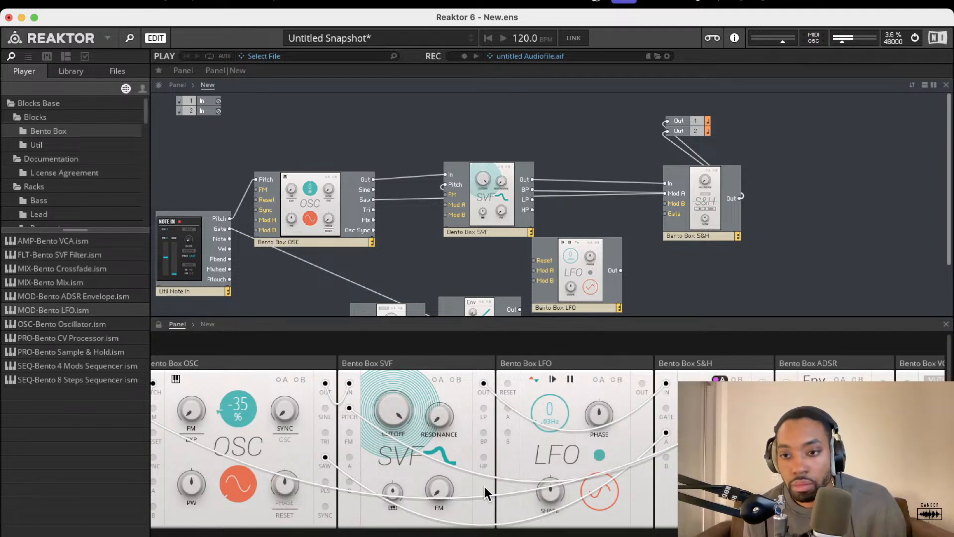
# Step: Switch the LFO's waveform to saw and back to sine
pyautogui.scroll(-2, 483, 485)
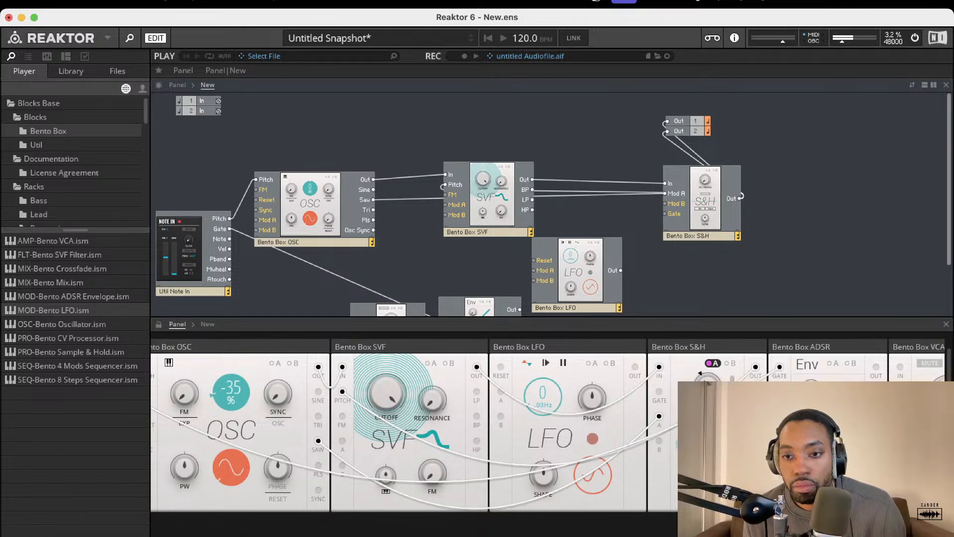
pyautogui.click(592, 476)
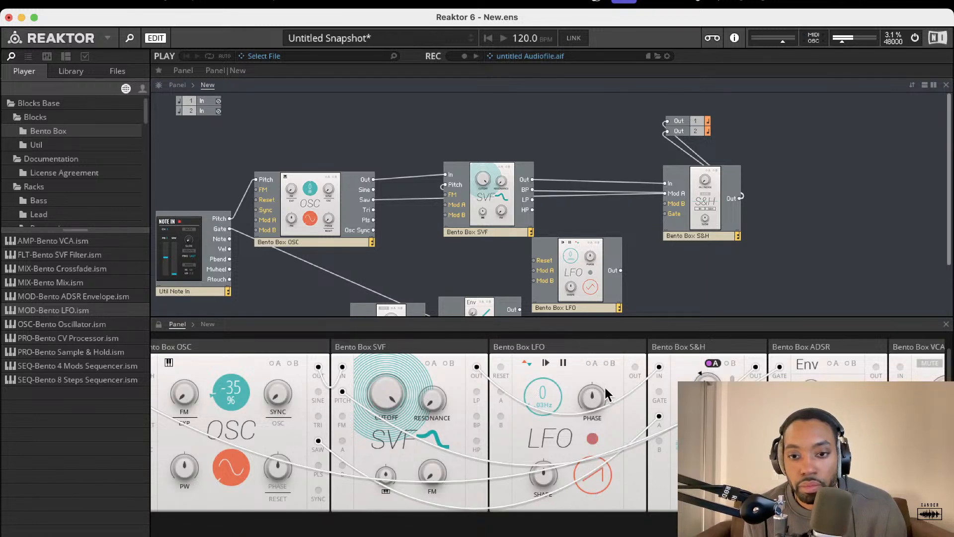
pyautogui.moveTo(607, 357); pyautogui.dragTo(595, 470)
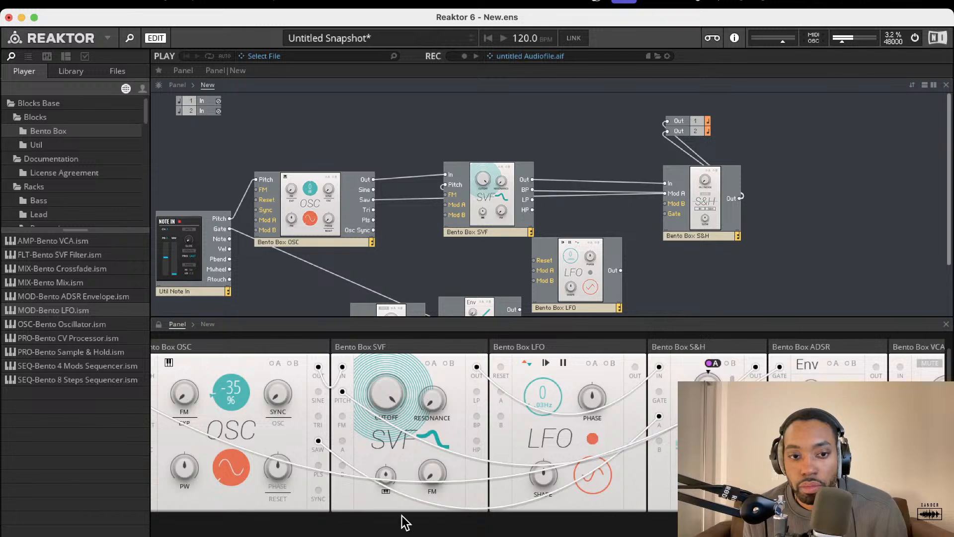
# Step: Review the patch's cabling in the structure view and across the block panels, from the S&H and LFO back to the Note In
pyautogui.moveTo(236, 470); pyautogui.dragTo(247, 367)
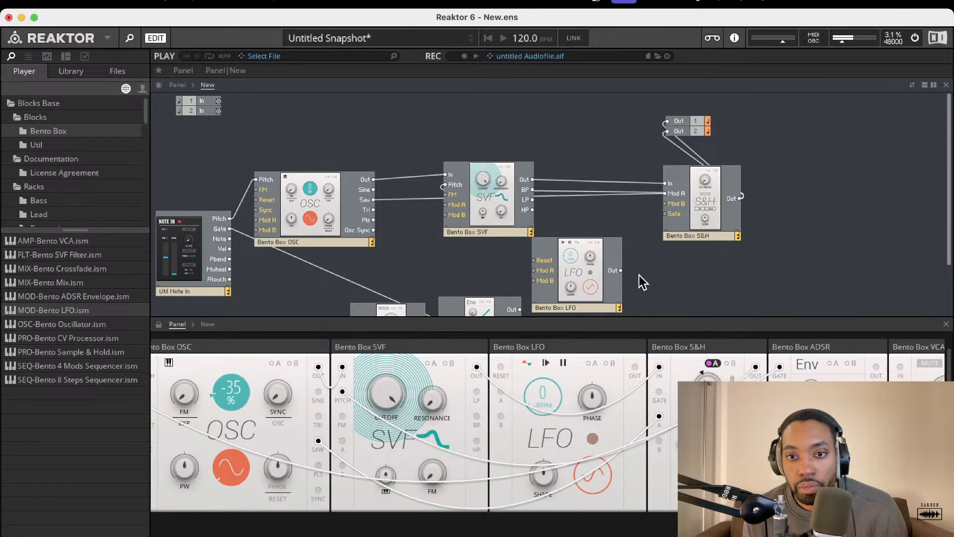
pyautogui.scroll(-3, 645, 281)
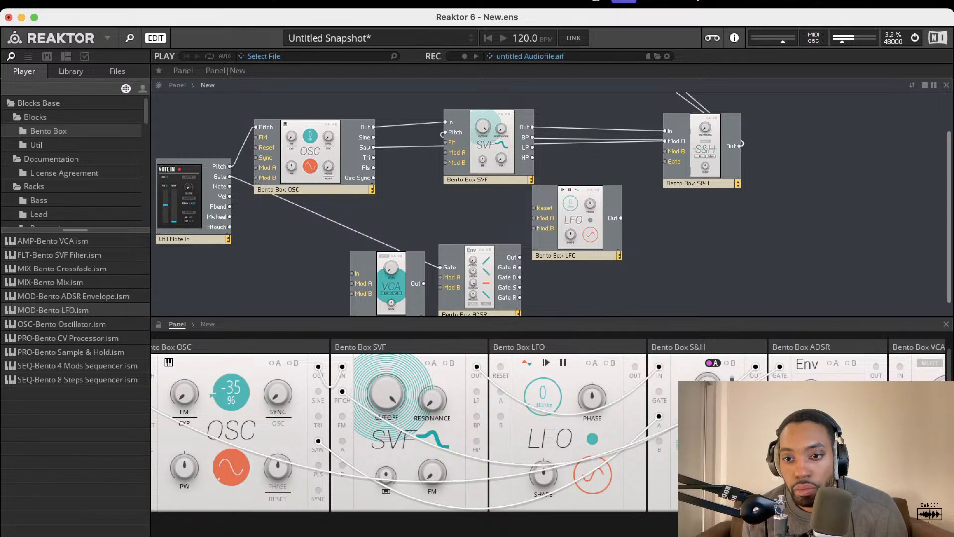
pyautogui.hscroll(1, 549, 426)
pyautogui.hscroll(2, 712, 373)
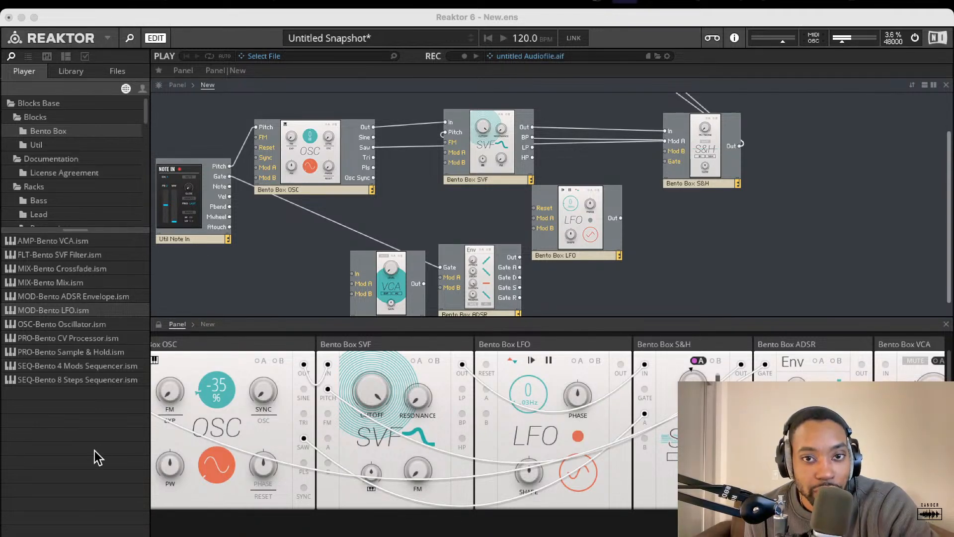
pyautogui.scroll(2, 496, 225)
pyautogui.scroll(1, 497, 225)
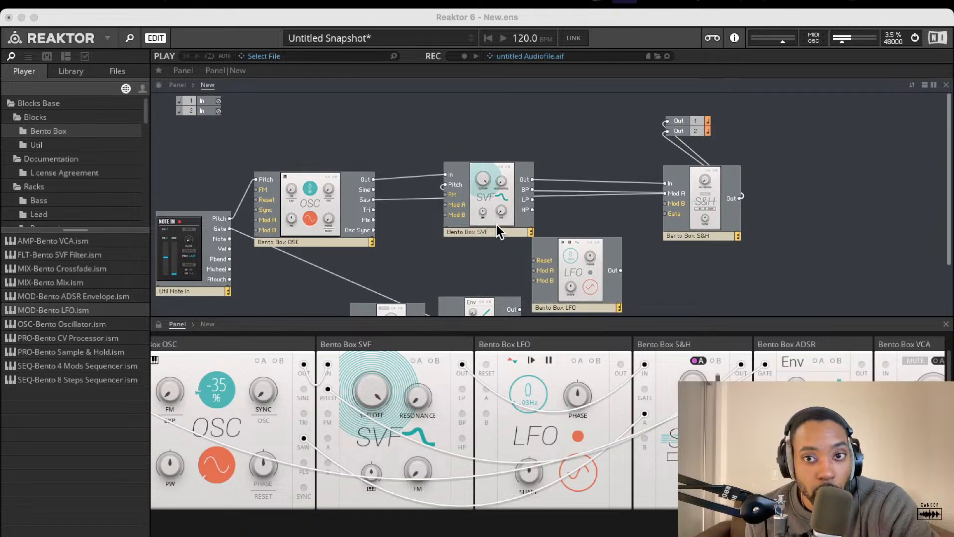
pyautogui.scroll(1, 532, 415)
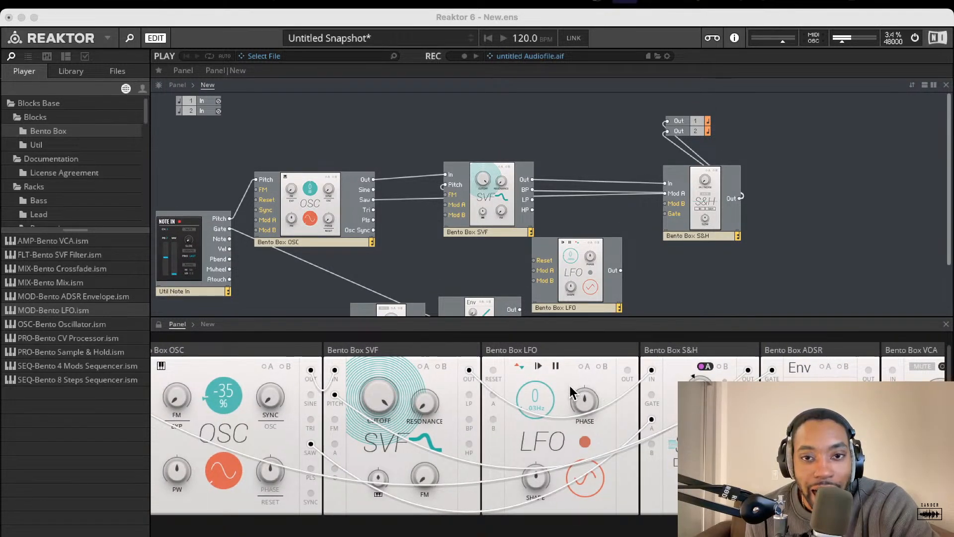
pyautogui.hscroll(3, 570, 388)
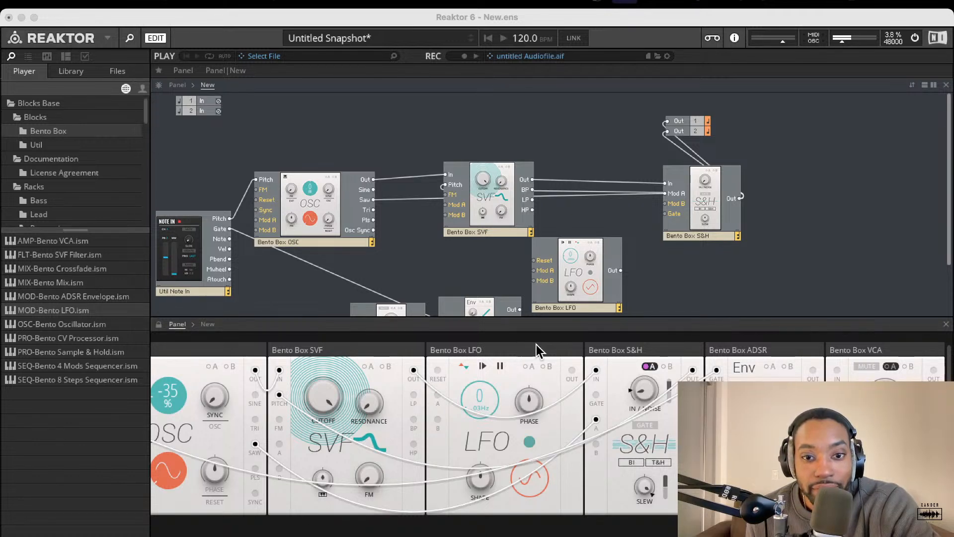
pyautogui.hscroll(-6, 507, 358)
pyautogui.hscroll(-3, 508, 358)
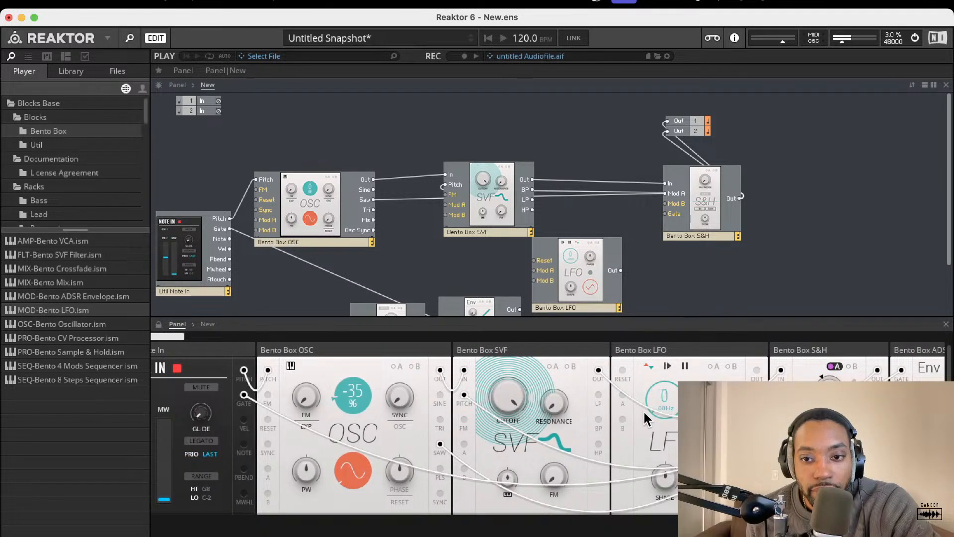
pyautogui.hscroll(-2, 497, 386)
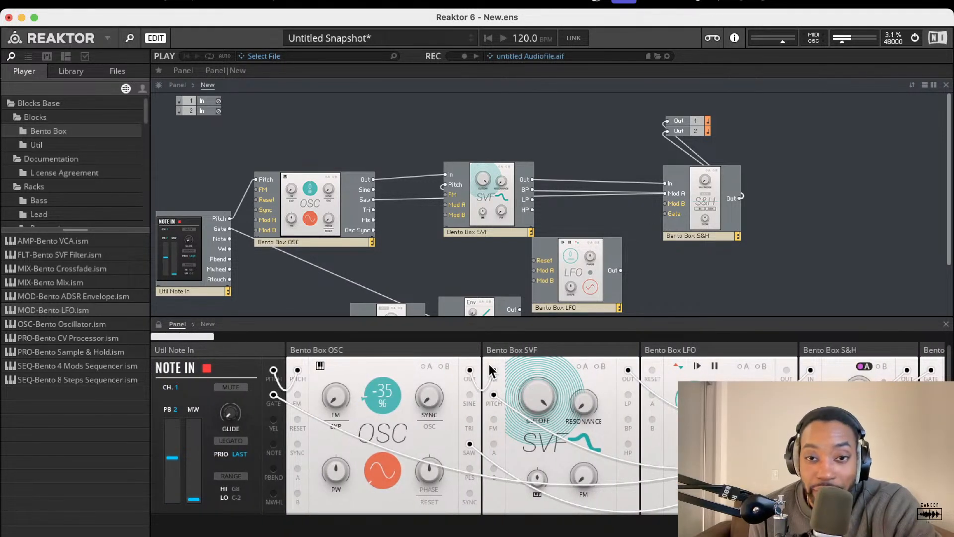
pyautogui.moveTo(491, 349)
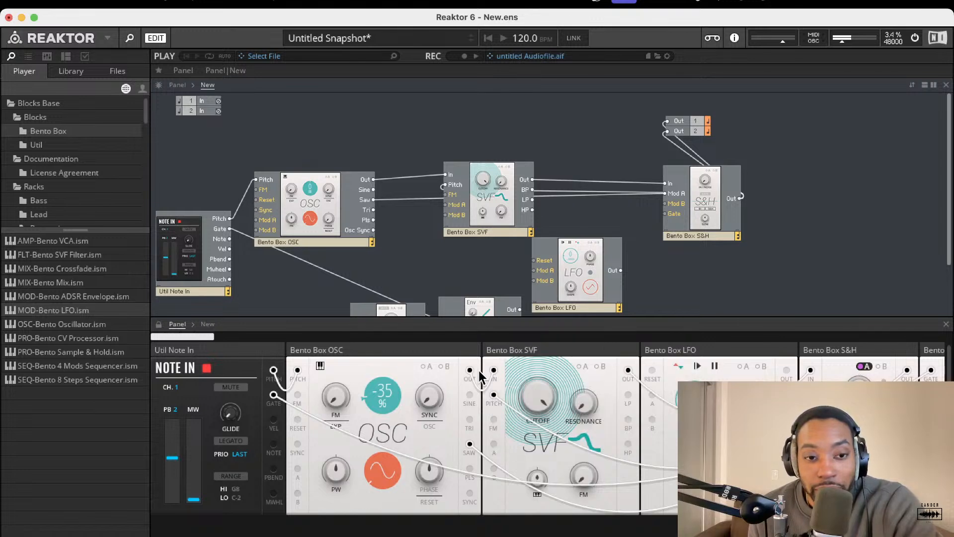